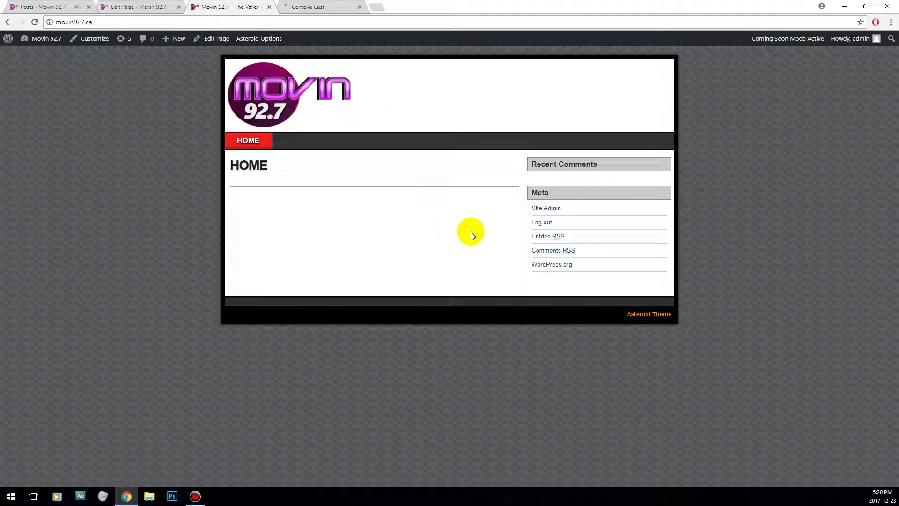
- Look over the Movin 92.7 home page and the widget choices offered in Centova Cast
{"action": "left_click", "coordinate": [271, 95]}
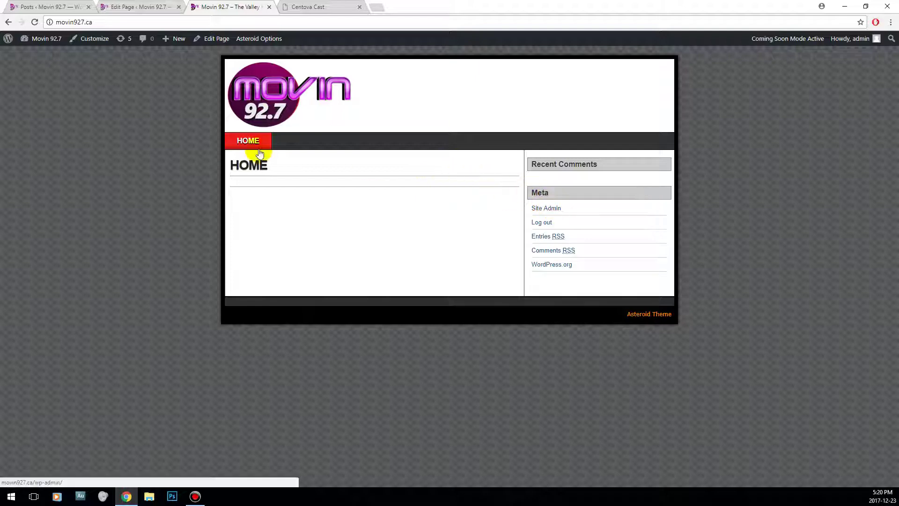
{"action": "left_click", "coordinate": [316, 12]}
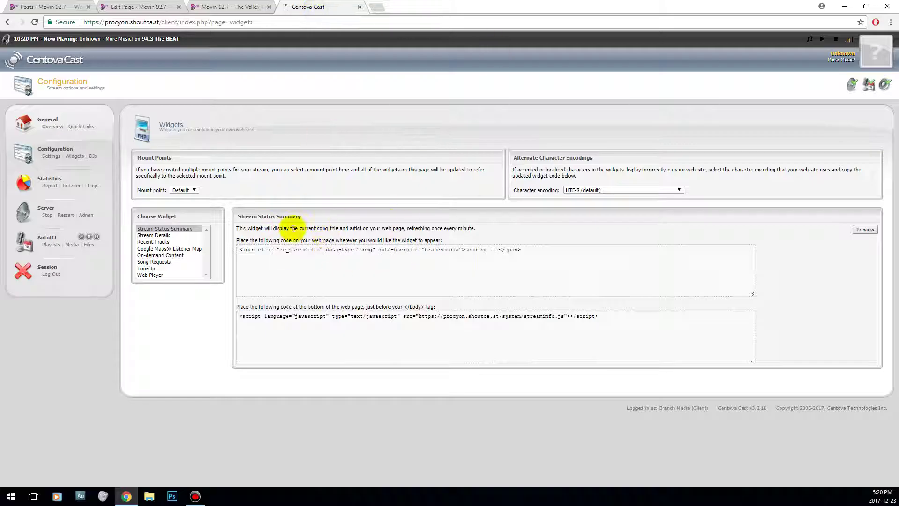
{"action": "left_click", "coordinate": [155, 274]}
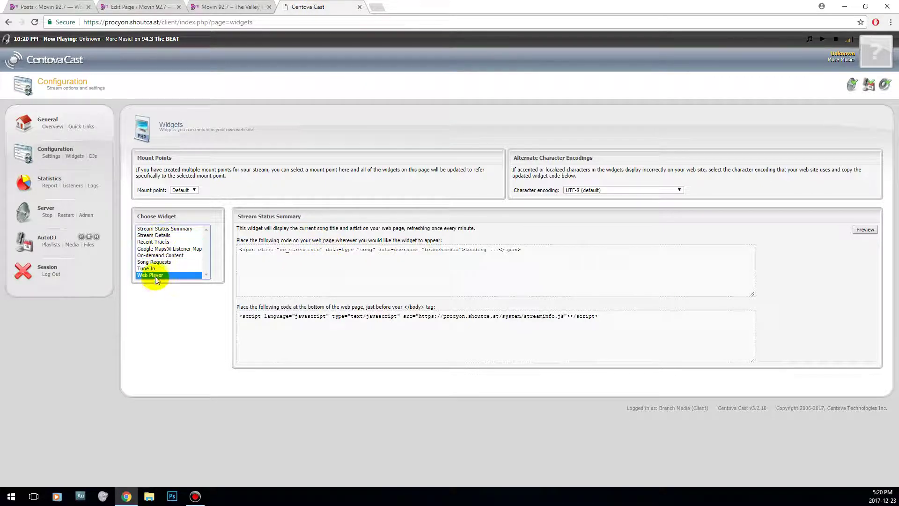
{"action": "left_click_drag", "start_coordinate": [159, 250], "coordinate": [162, 228]}
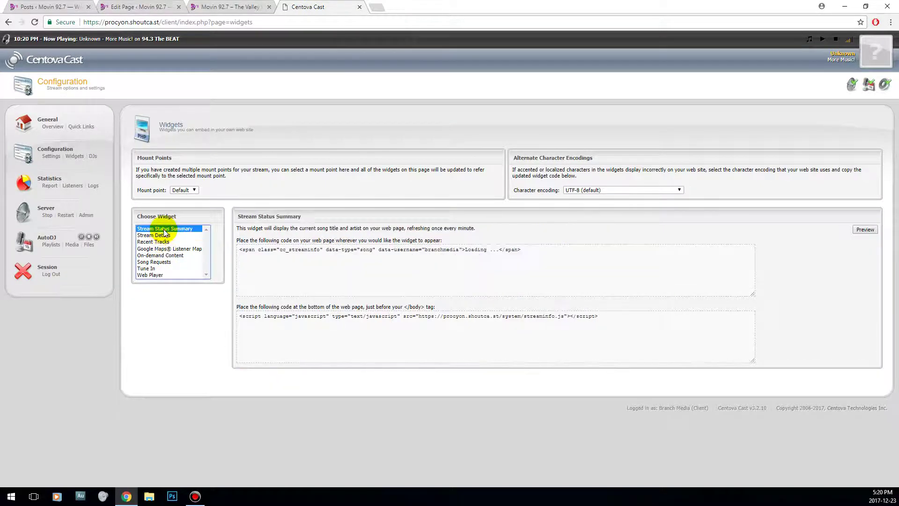
{"action": "left_click", "coordinate": [231, 7]}
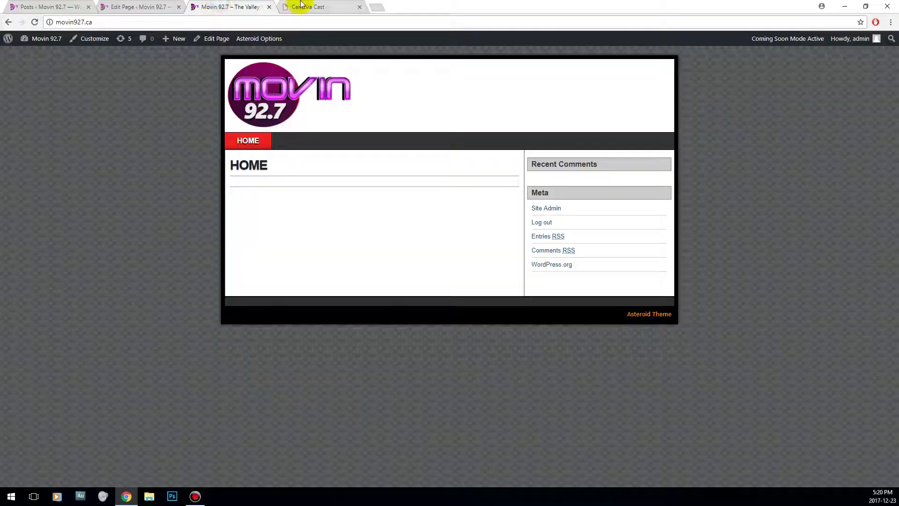
{"action": "left_click", "coordinate": [314, 6]}
{"action": "left_click", "coordinate": [226, 7]}
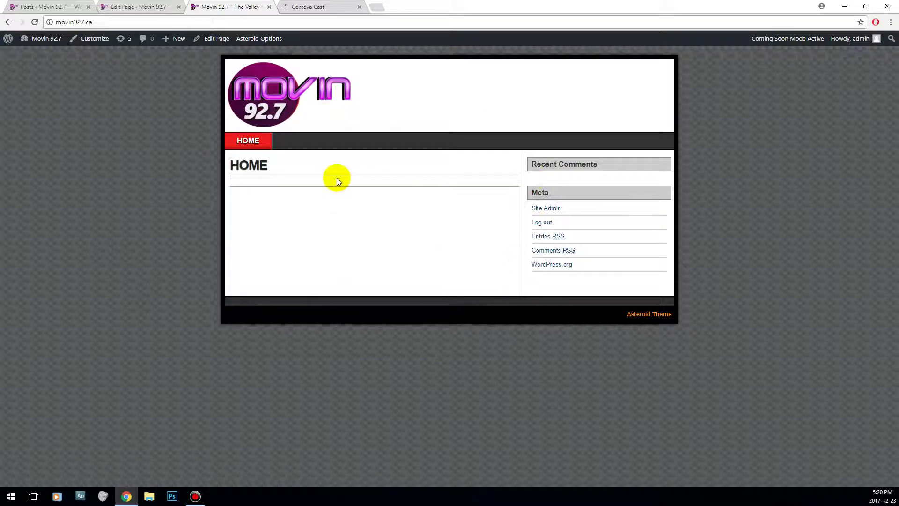
{"action": "left_click", "coordinate": [249, 139]}
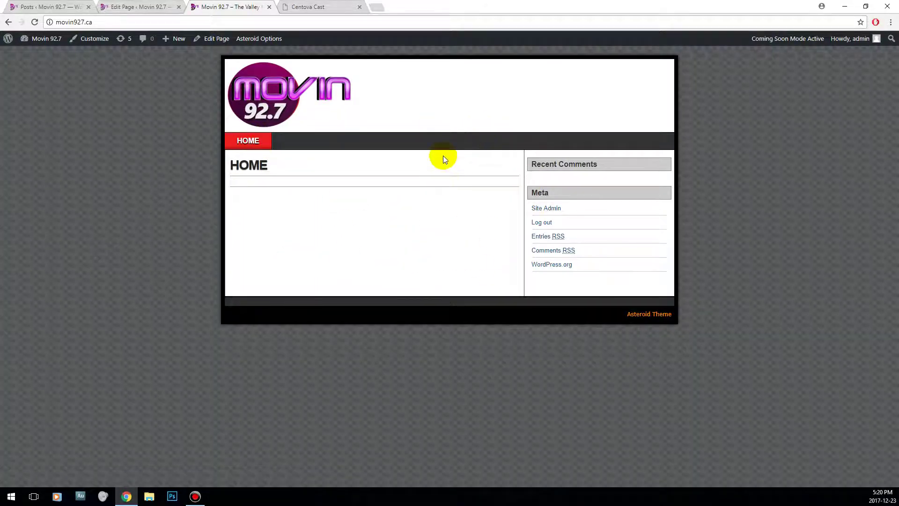
{"action": "left_click", "coordinate": [310, 7]}
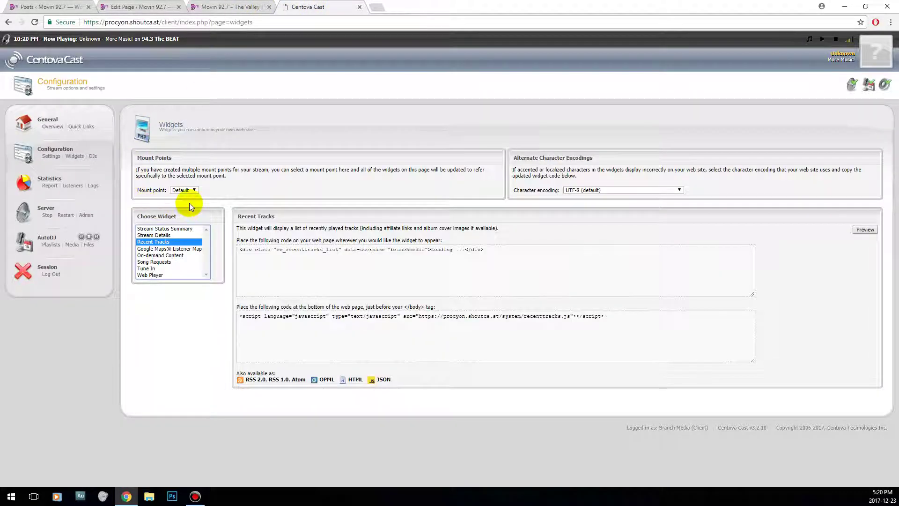
{"action": "left_click", "coordinate": [172, 228]}
{"action": "left_click", "coordinate": [174, 236]}
{"action": "left_click", "coordinate": [178, 229]}
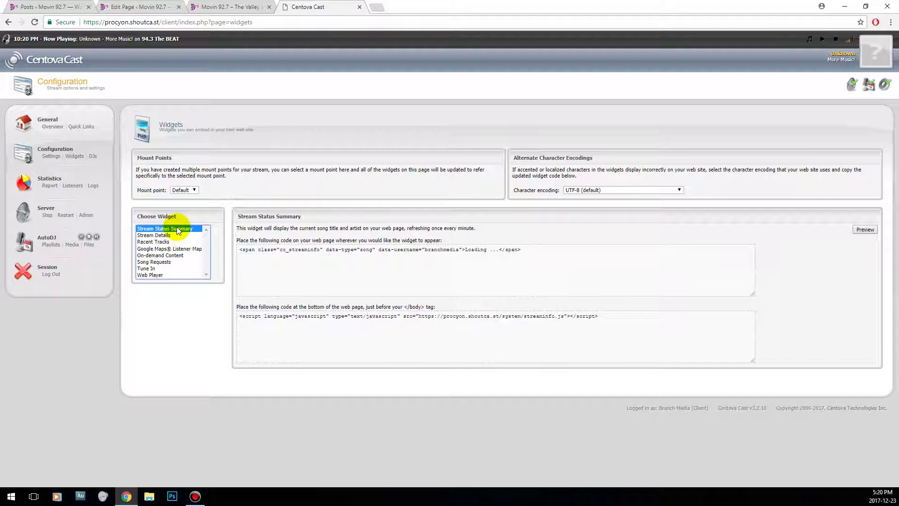
- Open the WordPress Widgets admin page for Movin 92.7 and show the site's home page in the Edit Page tab
{"action": "left_click", "coordinate": [255, 7]}
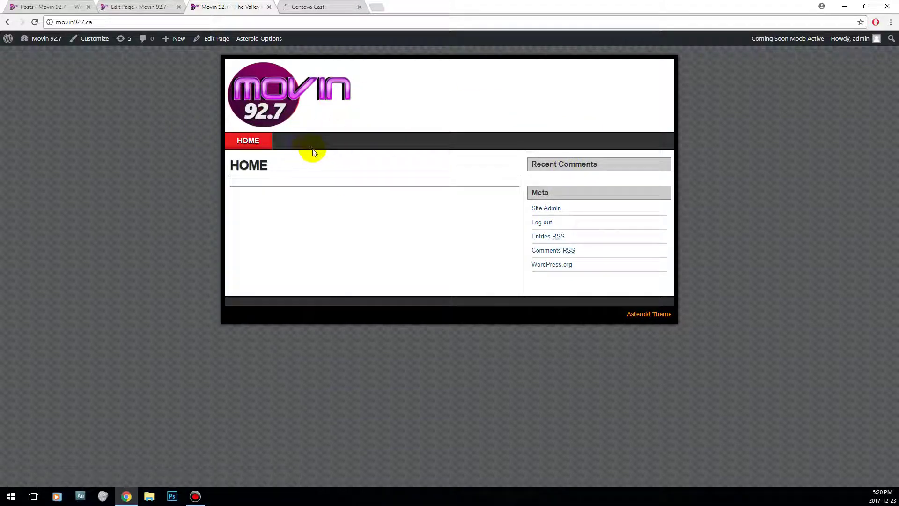
{"action": "mouse_move", "coordinate": [47, 39]}
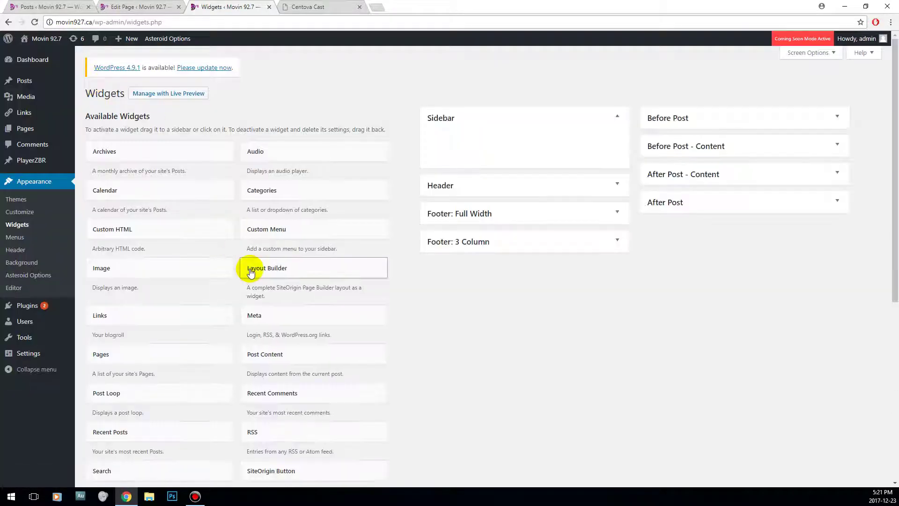
{"action": "left_click", "coordinate": [142, 7]}
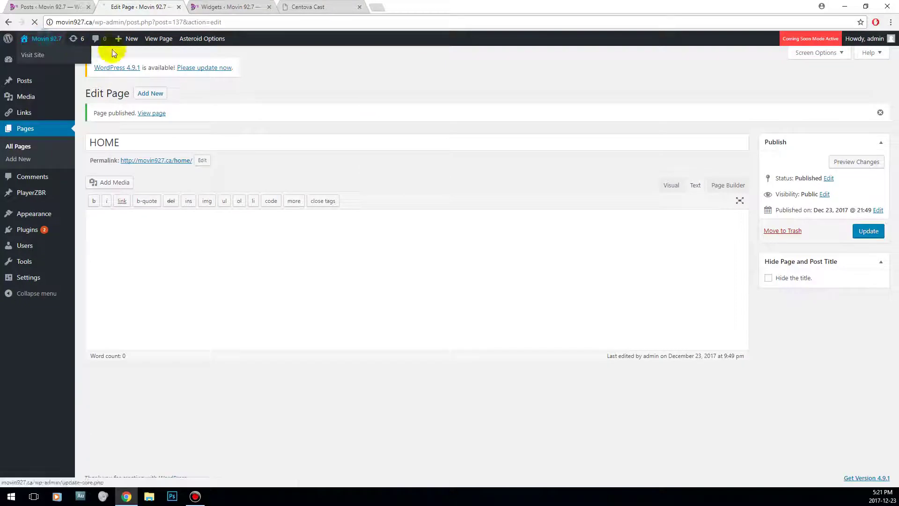
{"action": "left_click", "coordinate": [163, 59]}
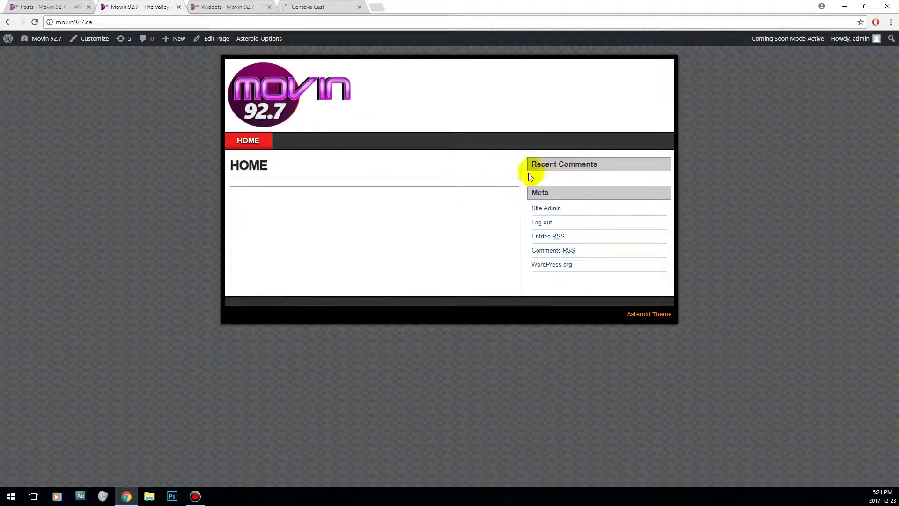
- Review the Centova Cast widgets, including Stream Details, Recent Tracks and Google Maps Listener Map, and preview the Stream Status Summary
{"action": "left_click_drag", "start_coordinate": [306, 6], "coordinate": [220, 6]}
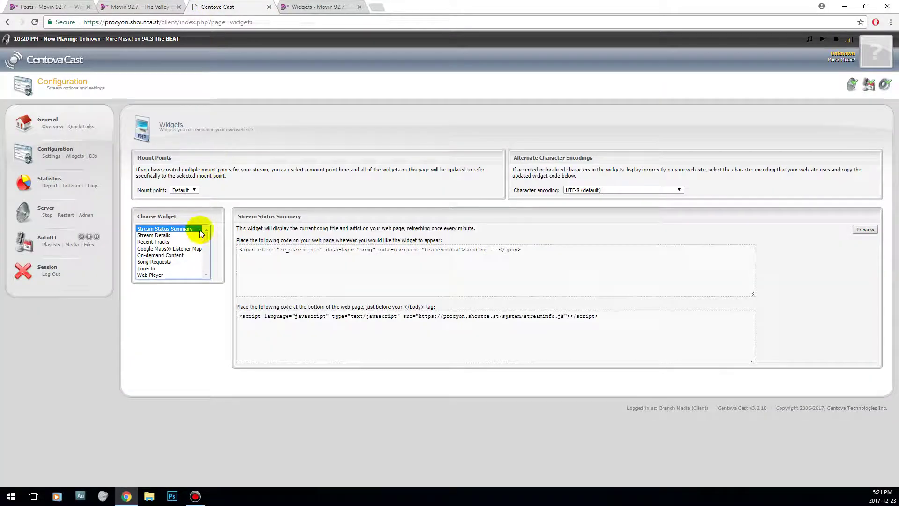
{"action": "left_click", "coordinate": [169, 235]}
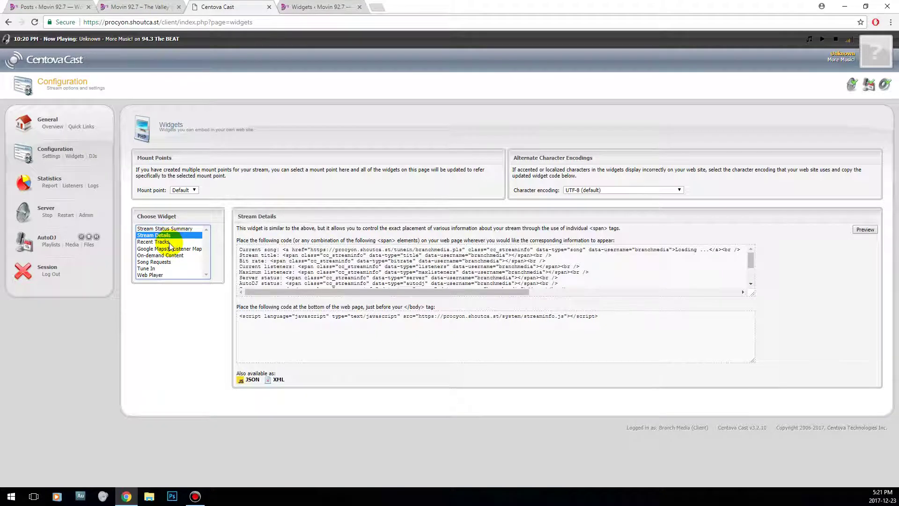
{"action": "left_click", "coordinate": [170, 242]}
{"action": "left_click", "coordinate": [164, 236]}
{"action": "left_click", "coordinate": [168, 229]}
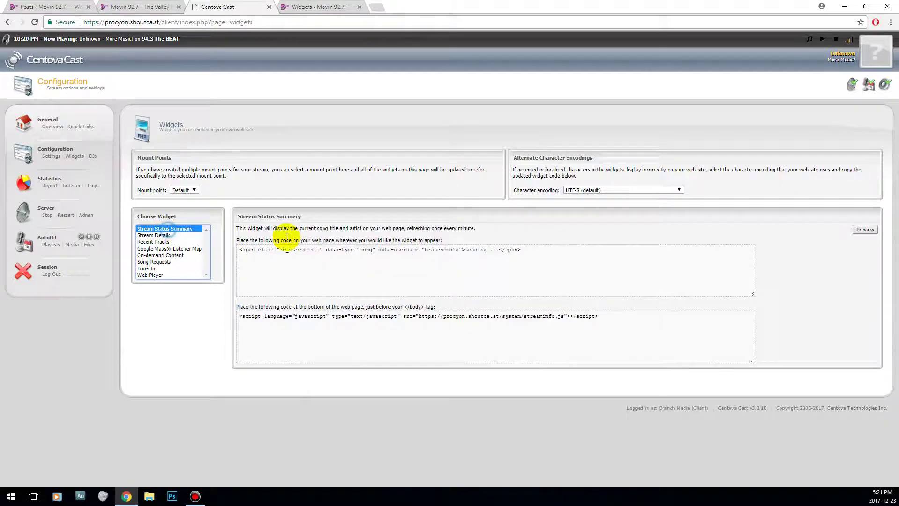
{"action": "left_click", "coordinate": [864, 229]}
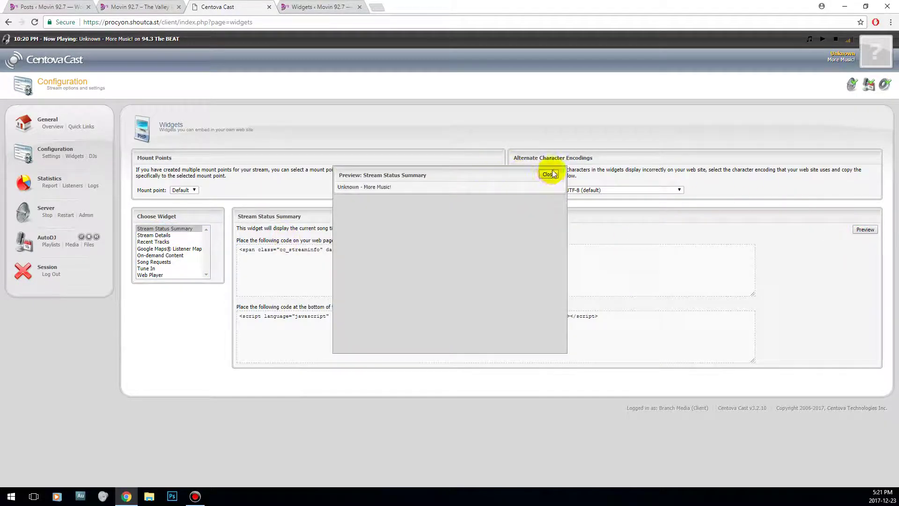
{"action": "left_click", "coordinate": [549, 175]}
{"action": "left_click", "coordinate": [173, 235]}
{"action": "left_click", "coordinate": [175, 229]}
{"action": "left_click", "coordinate": [182, 242]}
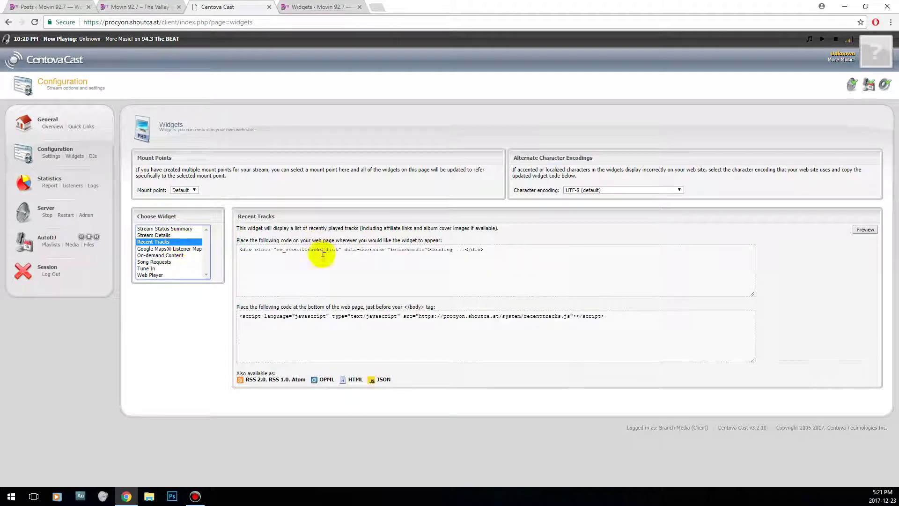
{"action": "left_click", "coordinate": [154, 249]}
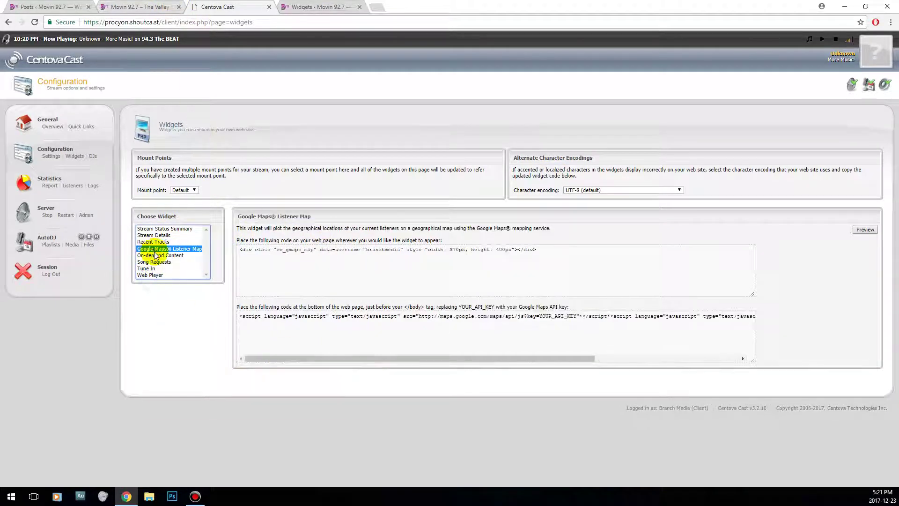
{"action": "left_click", "coordinate": [168, 275]}
{"action": "left_click", "coordinate": [169, 229]}
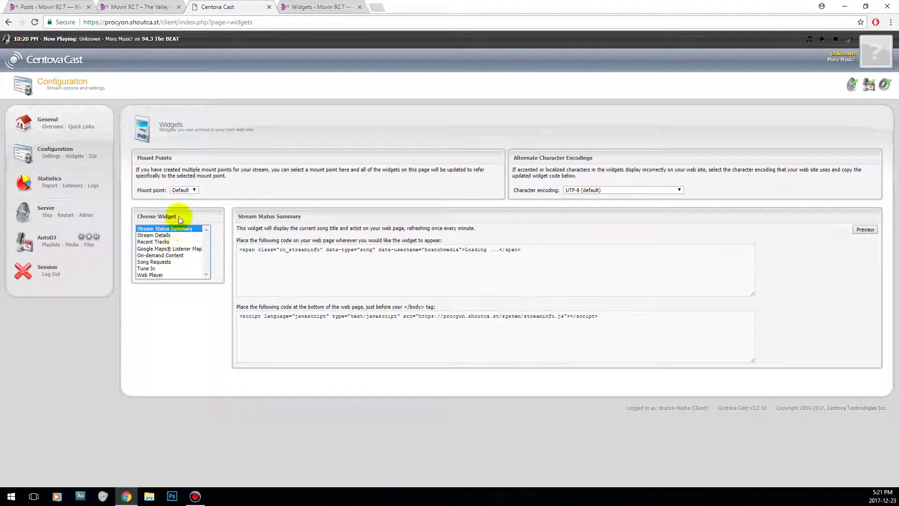
- Add a Text widget to the Sidebar area on the WordPress Widgets page
{"action": "left_click", "coordinate": [148, 7]}
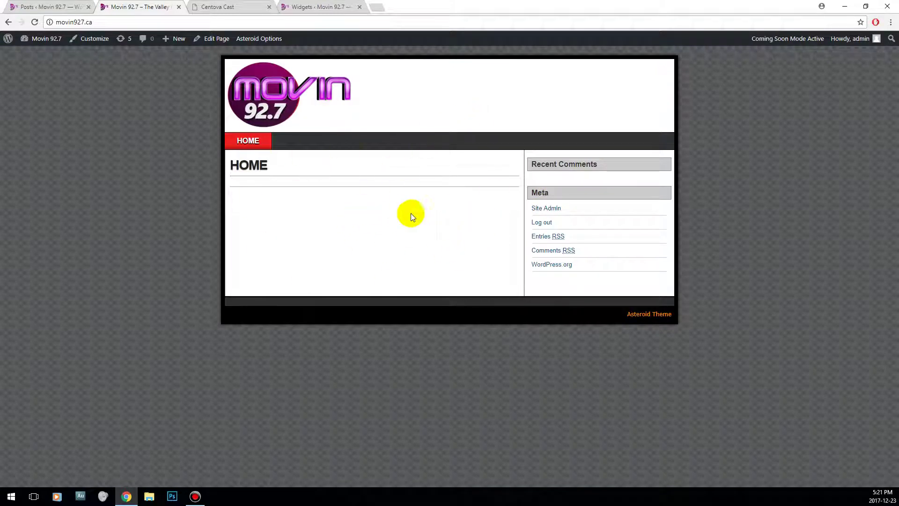
{"action": "left_click", "coordinate": [333, 5]}
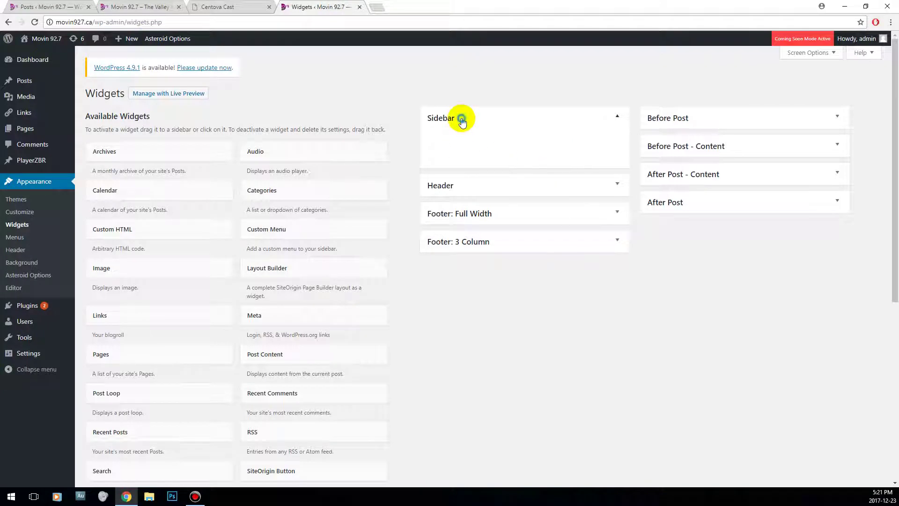
{"action": "scroll", "coordinate": [351, 288], "scroll_direction": "down", "scroll_amount": 3}
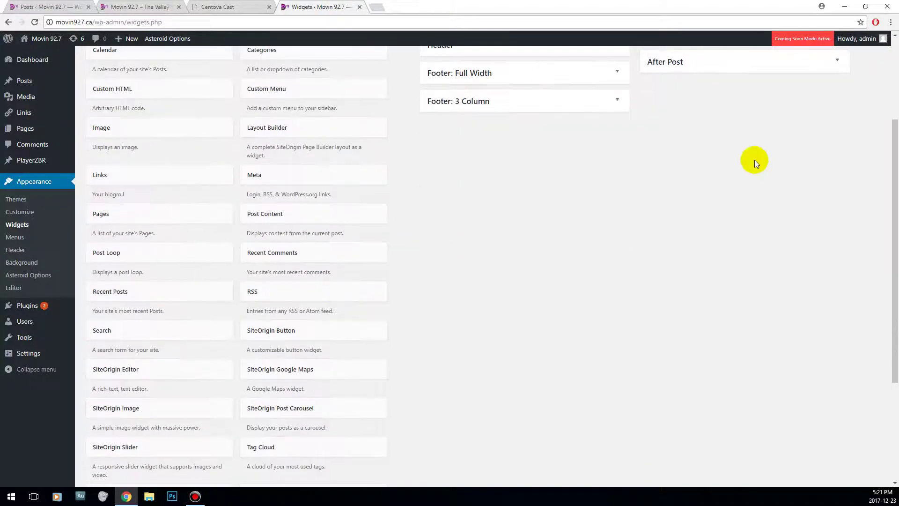
{"action": "scroll", "coordinate": [461, 168], "scroll_direction": "up", "scroll_amount": 2}
{"action": "scroll", "coordinate": [357, 234], "scroll_direction": "down", "scroll_amount": 3}
{"action": "left_click_drag", "start_coordinate": [139, 465], "coordinate": [493, 142]}
{"action": "scroll", "coordinate": [528, 331], "scroll_direction": "up", "scroll_amount": 3}
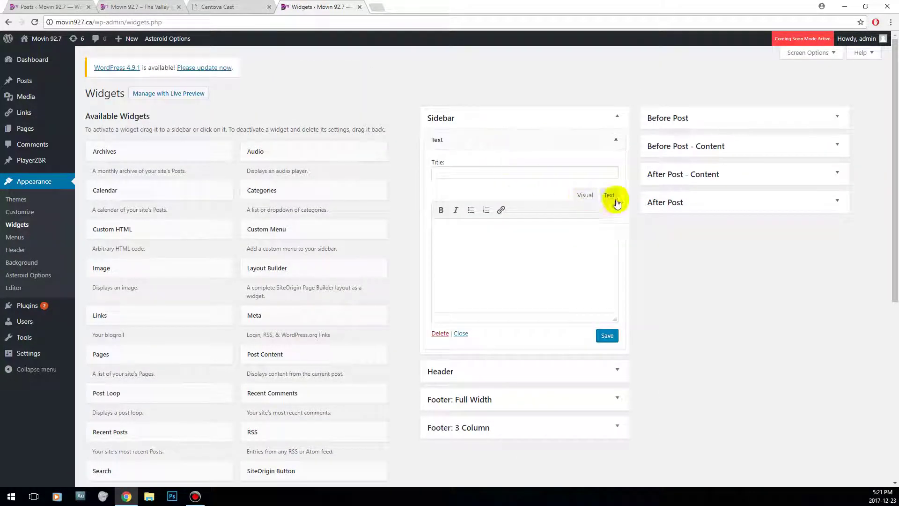
- Collapse the new Text widget and add a second Text widget below it in the Sidebar
{"action": "left_click", "coordinate": [615, 139]}
{"action": "scroll", "coordinate": [271, 235], "scroll_direction": "down", "scroll_amount": 5}
{"action": "left_click_drag", "start_coordinate": [133, 394], "coordinate": [484, 151]}
{"action": "scroll", "coordinate": [401, 383], "scroll_direction": "up", "scroll_amount": 5}
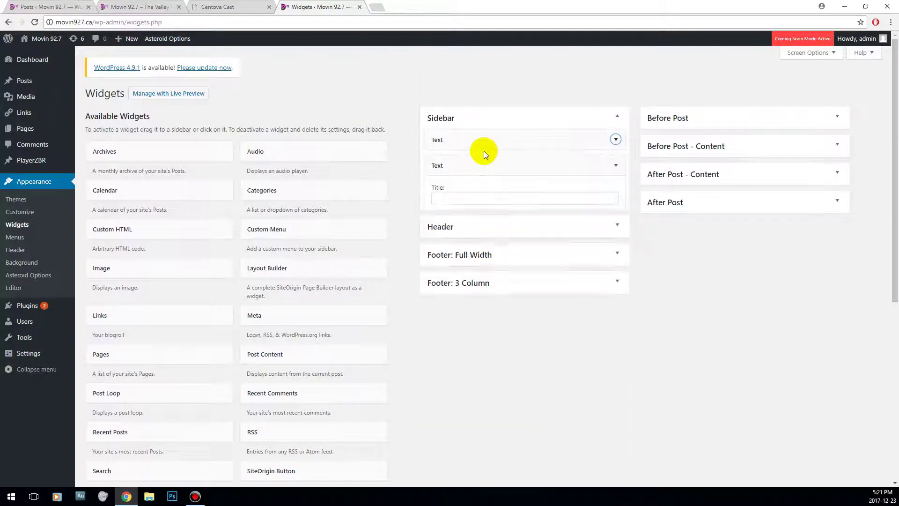
- Expand the first Text widget in the Sidebar and title it "NOW PLAYING:"
{"action": "left_click", "coordinate": [485, 140]}
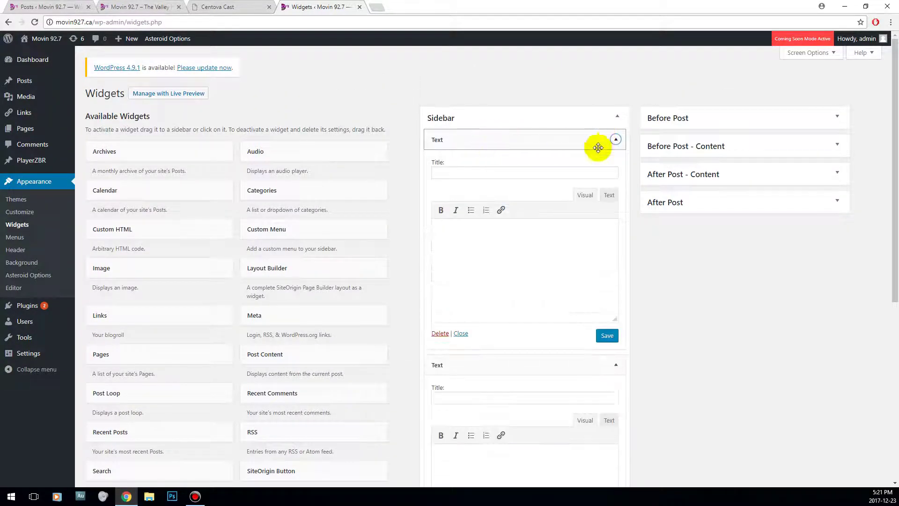
{"action": "left_click", "coordinate": [577, 174]}
{"action": "type", "text": "NOW PLAYING:"}
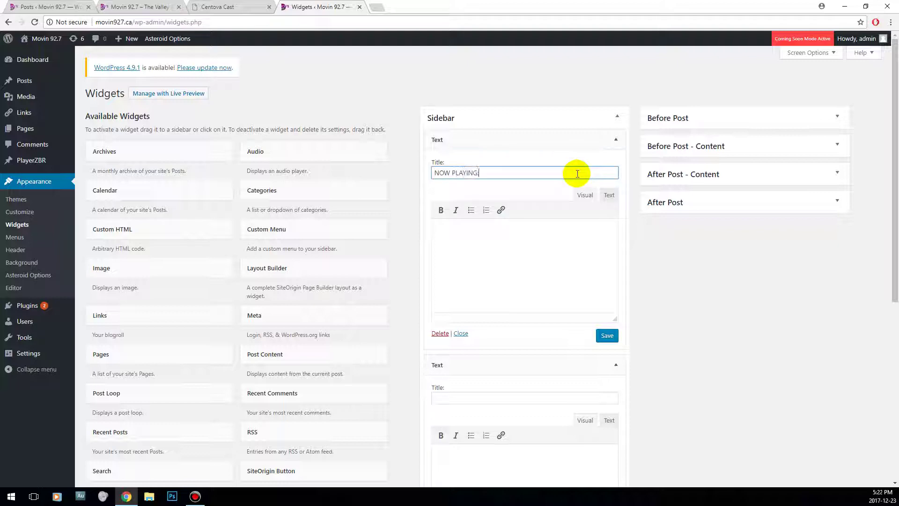
- Copy the Stream Status Summary span code from Centova Cast and return to the WordPress Widgets page
{"action": "left_click", "coordinate": [215, 7]}
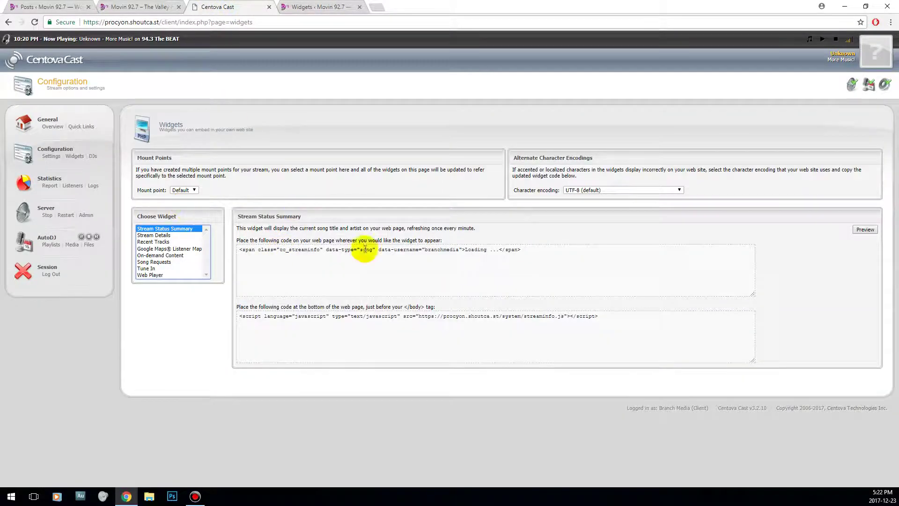
{"action": "left_click", "coordinate": [311, 251]}
{"action": "key", "text": "ctrl+c"}
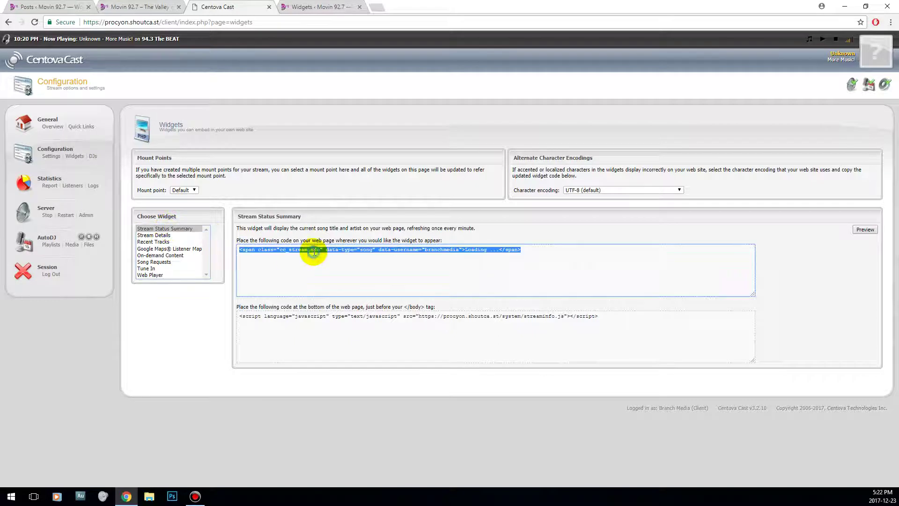
{"action": "left_click", "coordinate": [297, 6]}
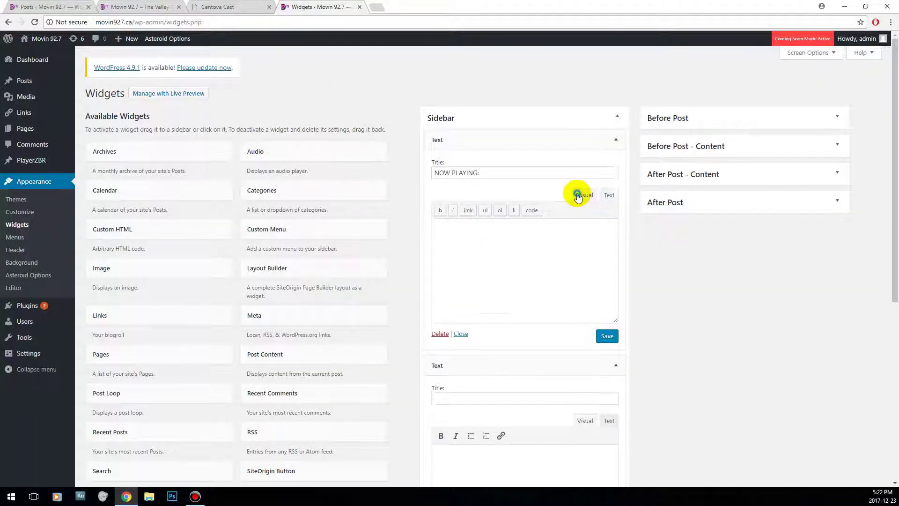
{"action": "left_click", "coordinate": [512, 257]}
{"action": "type", "text": "SFDS"}
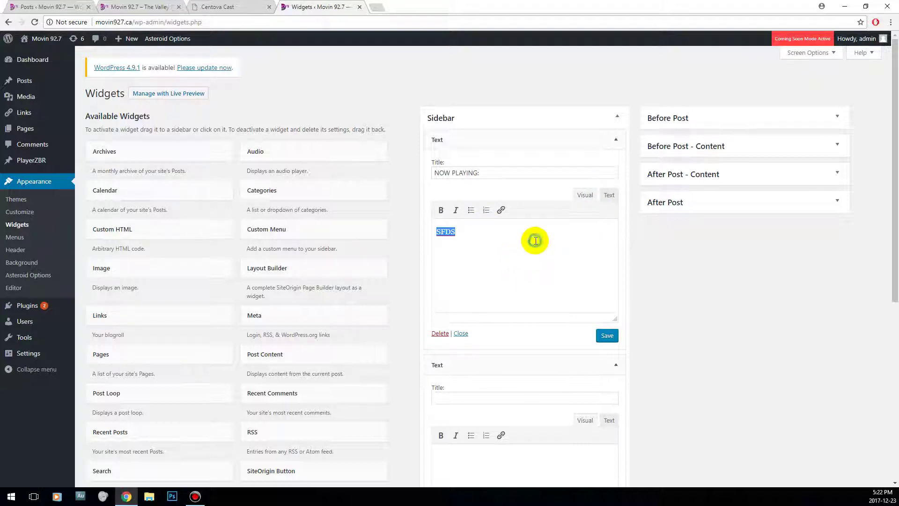
{"action": "key", "text": "BackSpace"}
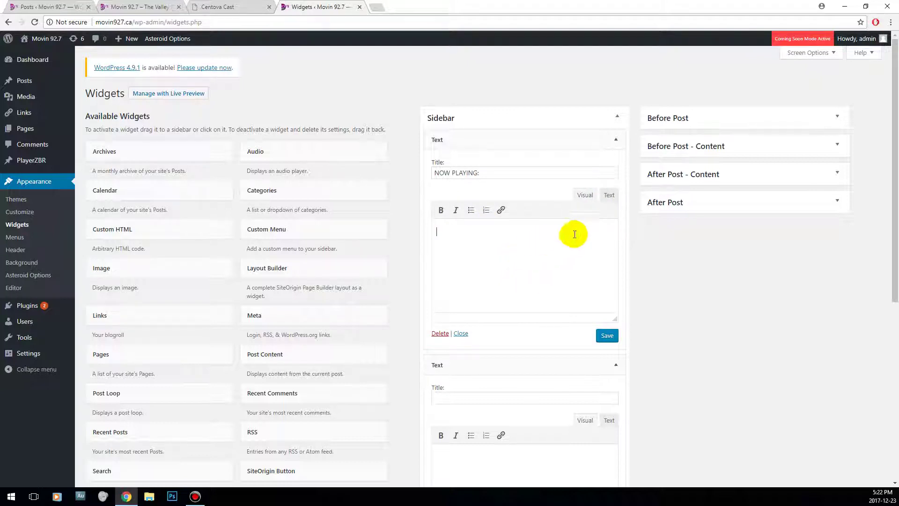
- Paste the copied span code into the "NOW PLAYING:" widget using the Text editing mode and save the widget
{"action": "left_click", "coordinate": [609, 196]}
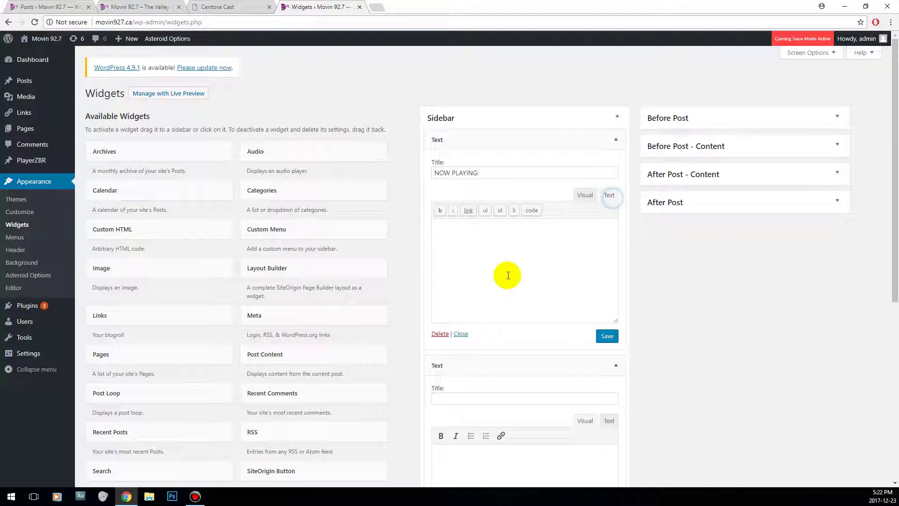
{"action": "key", "text": "ctrl+v"}
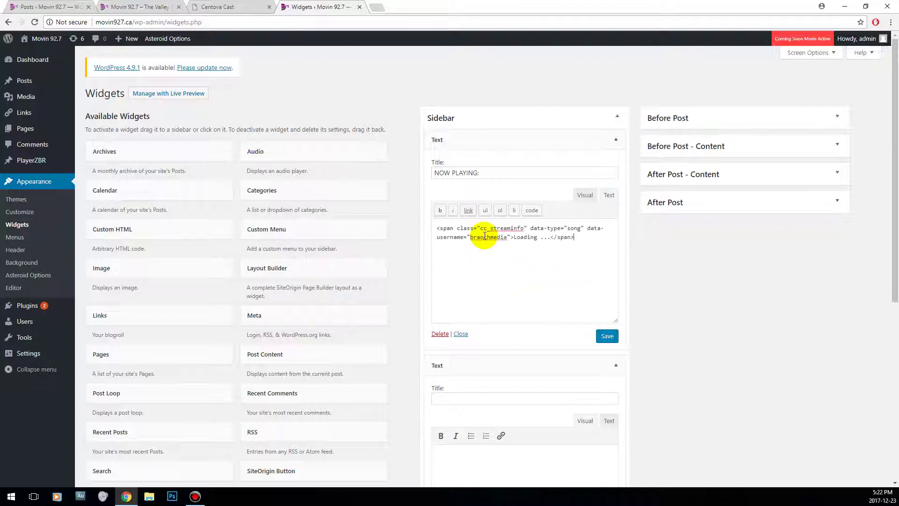
{"action": "left_click", "coordinate": [607, 341]}
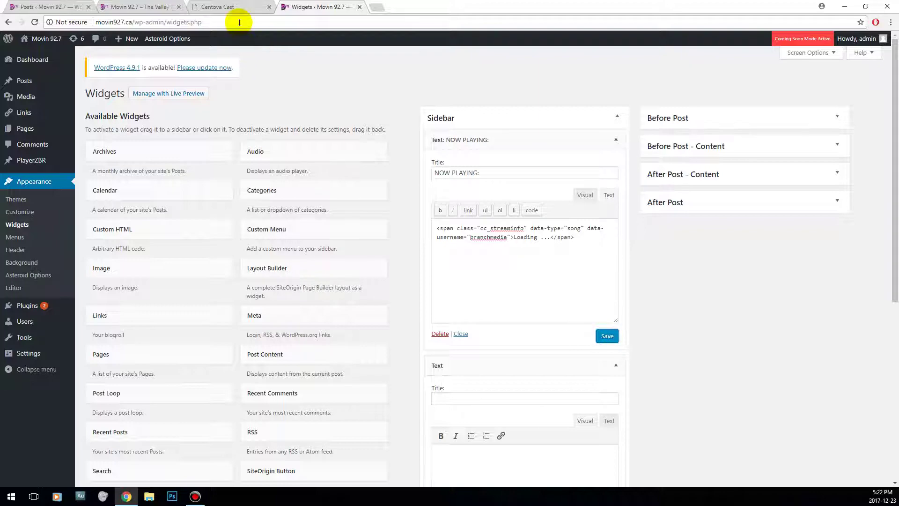
- Reload the Movin 92.7 home page and check the NOW PLAYING widget in the sidebar
{"action": "left_click", "coordinate": [144, 6]}
{"action": "left_click", "coordinate": [34, 22]}
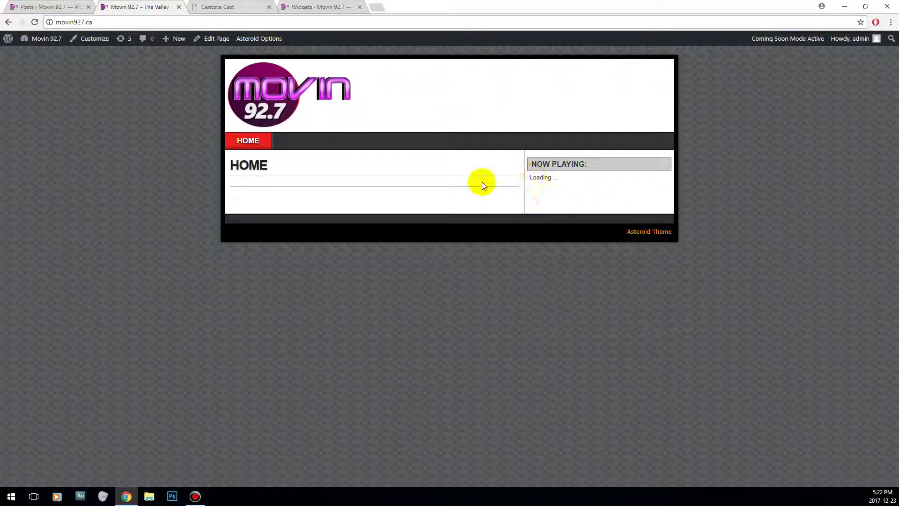
{"action": "left_click", "coordinate": [316, 7]}
- Copy the Stream Status Summary script code from Centova Cast, paste it after the span code in the "NOW PLAYING:" widget, and save
{"action": "left_click", "coordinate": [261, 5]}
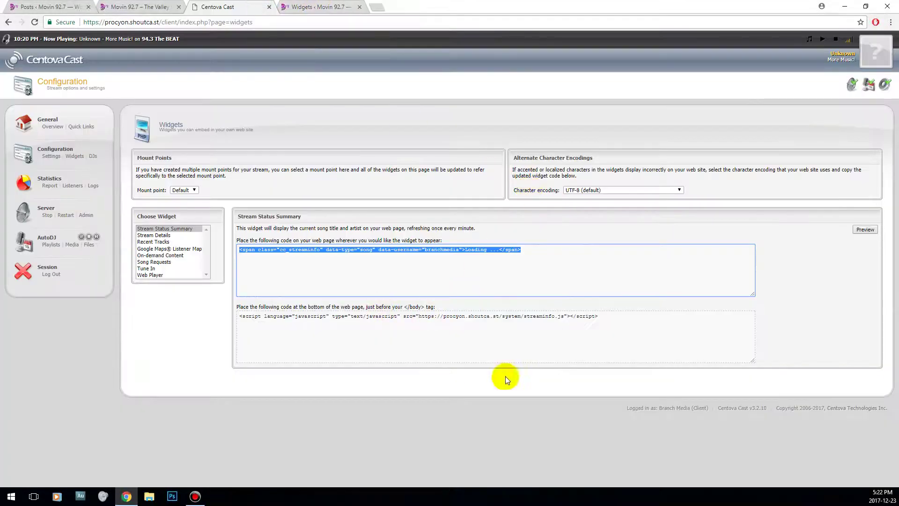
{"action": "left_click", "coordinate": [291, 326]}
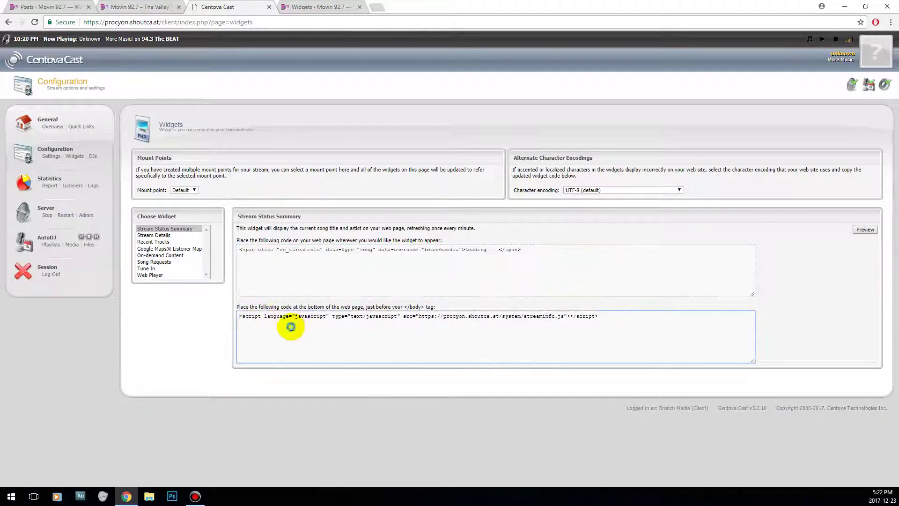
{"action": "left_click", "coordinate": [293, 289]}
{"action": "left_click", "coordinate": [301, 335]}
{"action": "key", "text": "ctrl+c"}
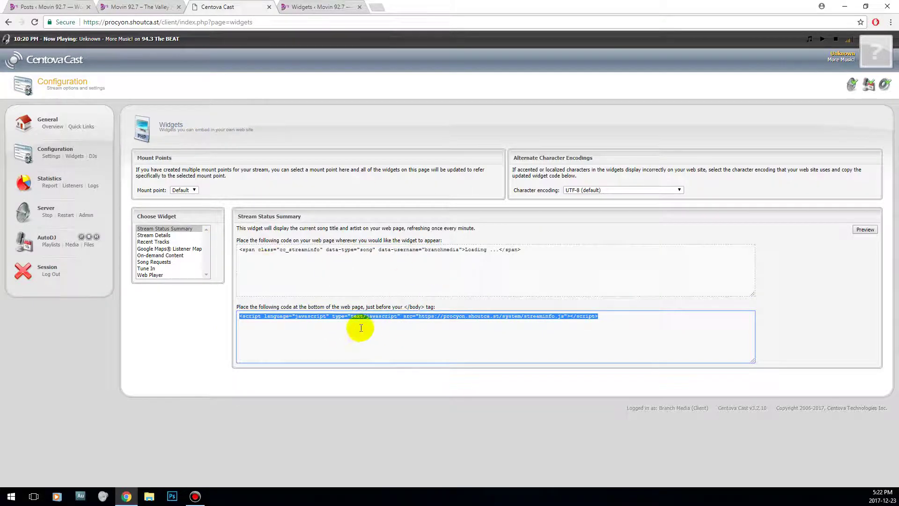
{"action": "left_click", "coordinate": [300, 7]}
{"action": "left_click", "coordinate": [588, 244]}
{"action": "key", "text": "ctrl+v"}
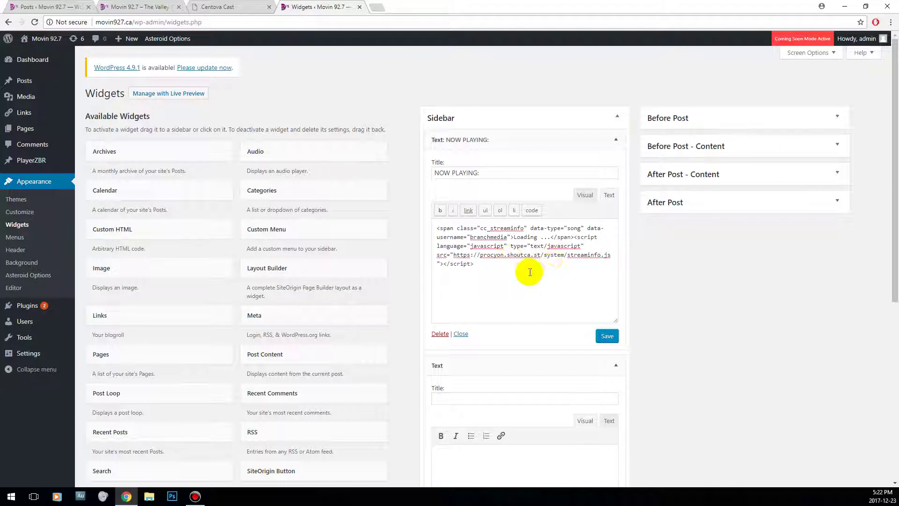
- Reload the Movin 92.7 home page and examine the song information under NOW PLAYING
{"action": "left_click", "coordinate": [224, 7]}
{"action": "left_click", "coordinate": [140, 7]}
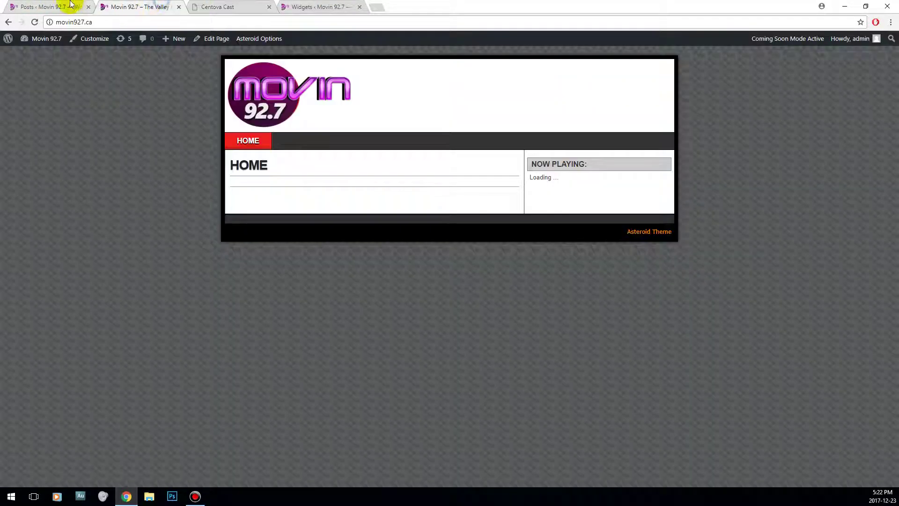
{"action": "left_click", "coordinate": [34, 22]}
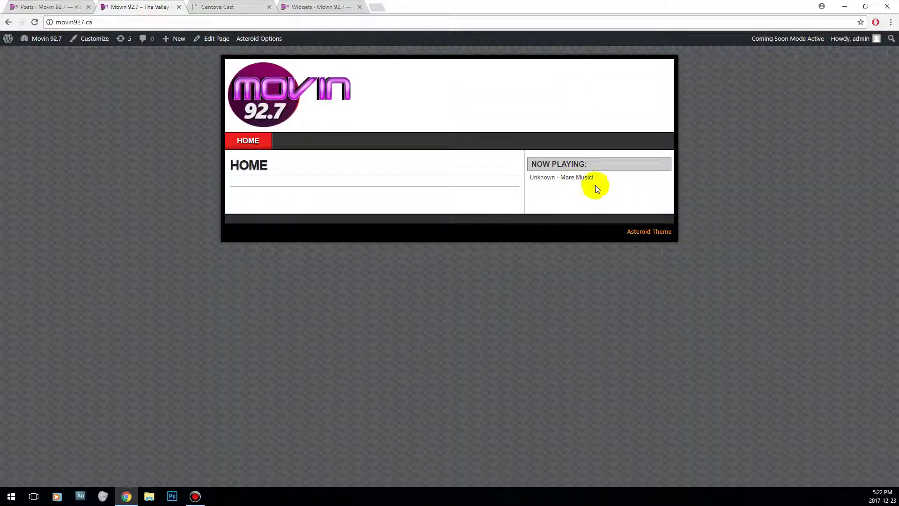
{"action": "mouse_move", "coordinate": [606, 181]}
{"action": "left_mouse_down"}
{"action": "mouse_move", "coordinate": [537, 180]}
{"action": "mouse_move", "coordinate": [602, 181]}
{"action": "left_mouse_up"}
{"action": "left_click", "coordinate": [530, 178]}
{"action": "left_click", "coordinate": [609, 183]}
{"action": "left_click_drag", "start_coordinate": [610, 179], "coordinate": [530, 182]}
{"action": "double_click", "coordinate": [532, 177]}
{"action": "left_click", "coordinate": [584, 191]}
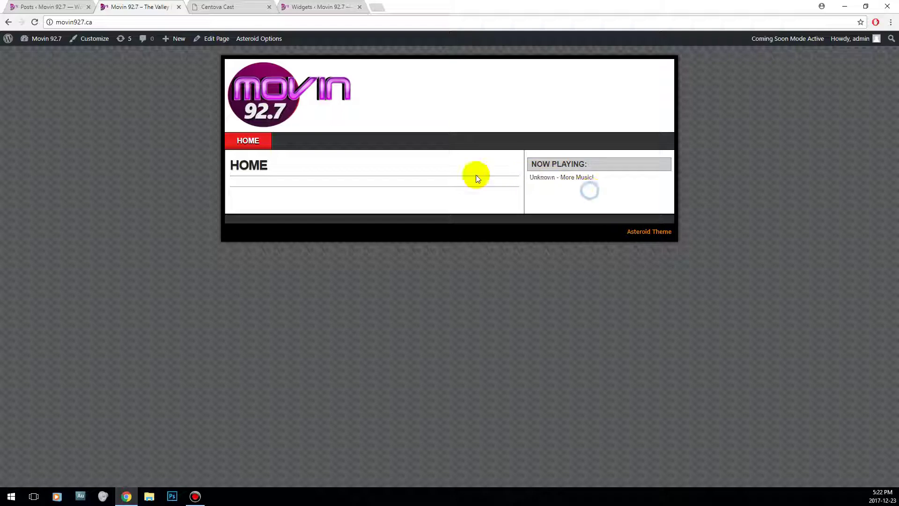
- Collapse the "NOW PLAYING:" widget, title the second Text widget "RECENTLY PLAYED", and save it
{"action": "left_click", "coordinate": [323, 7]}
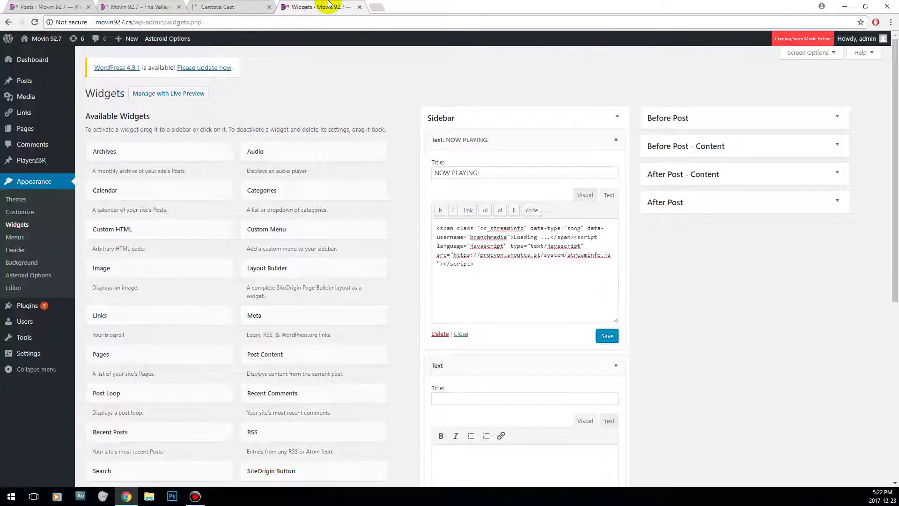
{"action": "left_click", "coordinate": [615, 139]}
{"action": "left_click", "coordinate": [603, 200]}
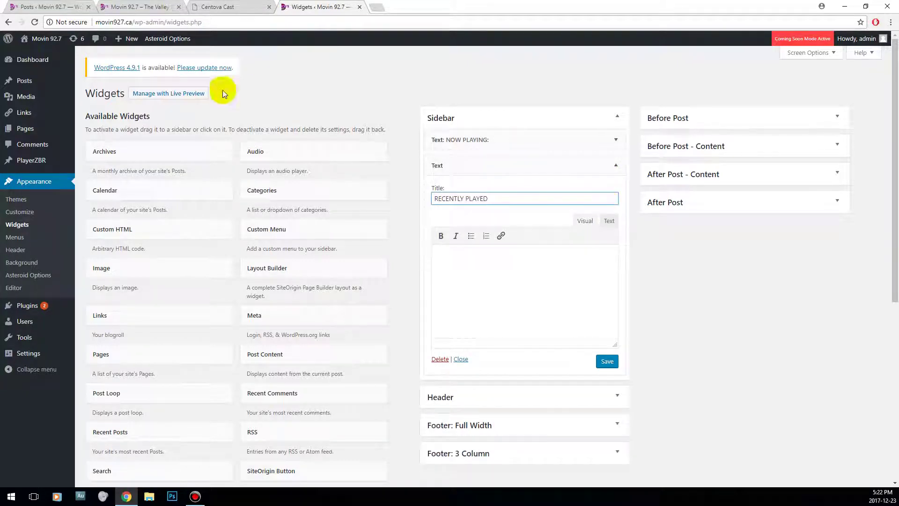
{"action": "left_click", "coordinate": [607, 361]}
- Choose the Recent Tracks widget in Centova Cast and copy its div code
{"action": "left_click", "coordinate": [229, 7]}
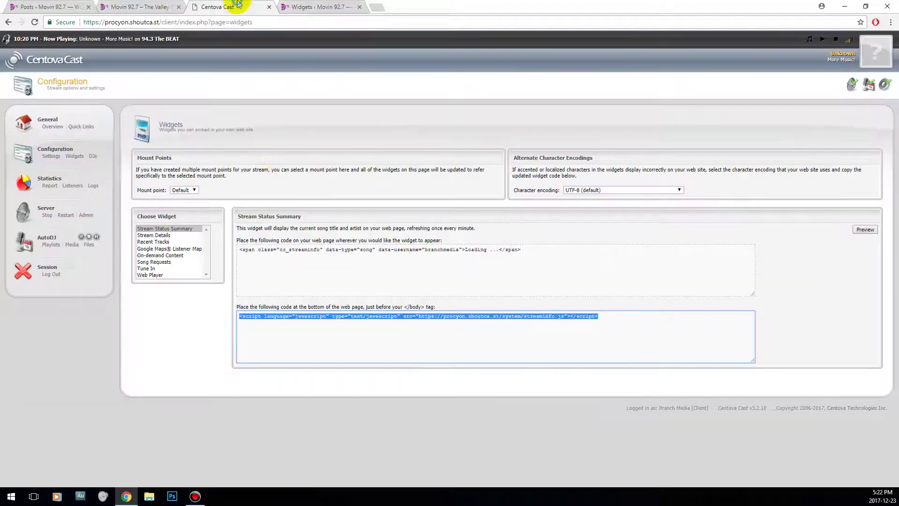
{"action": "left_click", "coordinate": [174, 235]}
{"action": "left_click", "coordinate": [176, 241]}
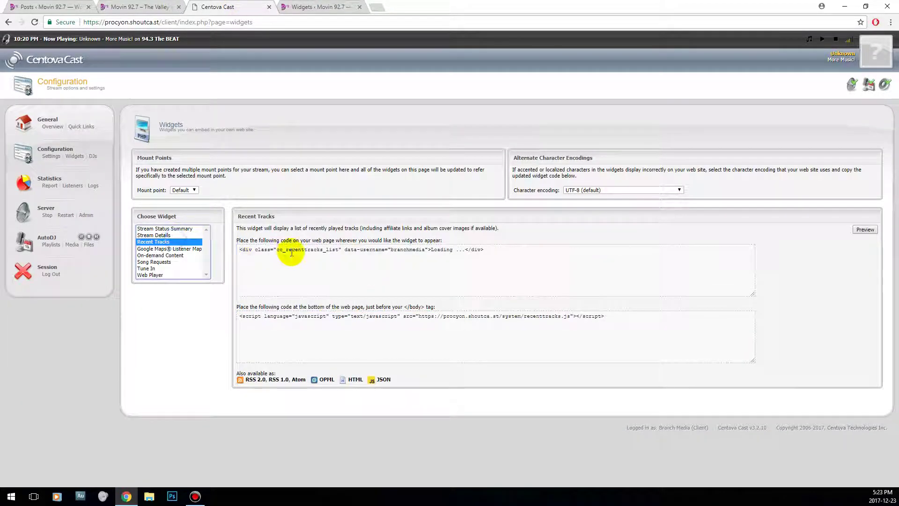
{"action": "left_click", "coordinate": [291, 251]}
{"action": "left_click", "coordinate": [362, 274]}
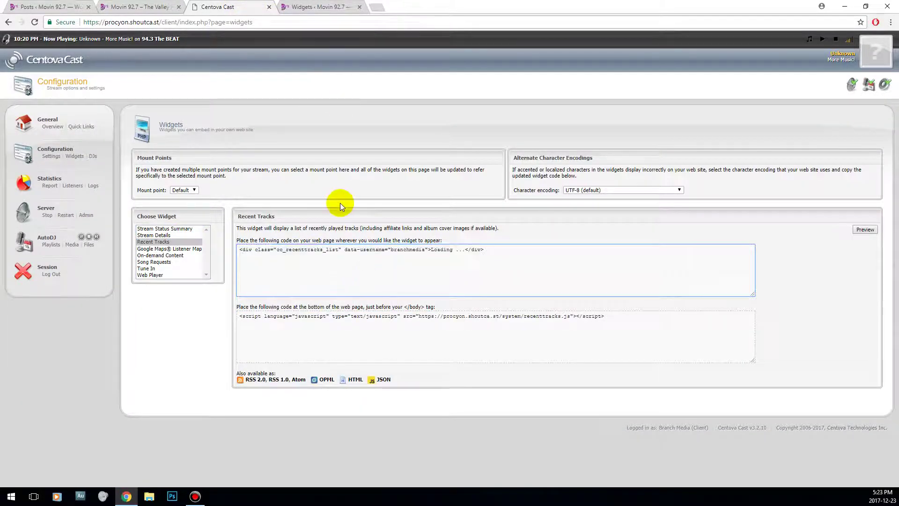
{"action": "key", "text": "ctrl+a"}
{"action": "left_click", "coordinate": [345, 246]}
{"action": "key", "text": "ctrl+c"}
- Paste the copied div code into the "RECENTLY PLAYED" widget in WordPress using the Text editing mode
{"action": "left_click", "coordinate": [319, 7]}
{"action": "left_click", "coordinate": [448, 268]}
{"action": "left_click", "coordinate": [609, 228]}
{"action": "left_click", "coordinate": [502, 260]}
{"action": "key", "text": "ctrl+v"}
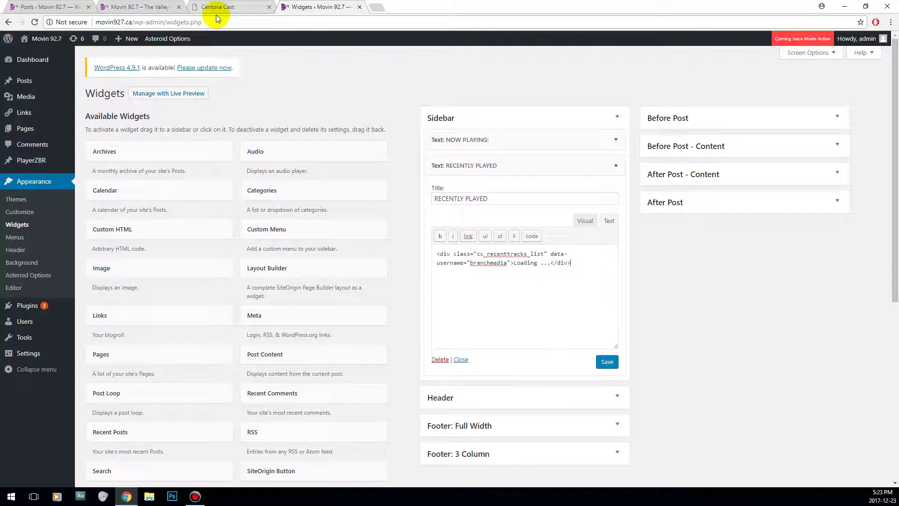
- Copy the Recent Tracks script code from Centova Cast, paste it after the div code in the "RECENTLY PLAYED" widget, and save
{"action": "left_click", "coordinate": [202, 6]}
{"action": "left_click", "coordinate": [411, 330]}
{"action": "key", "text": "ctrl+c"}
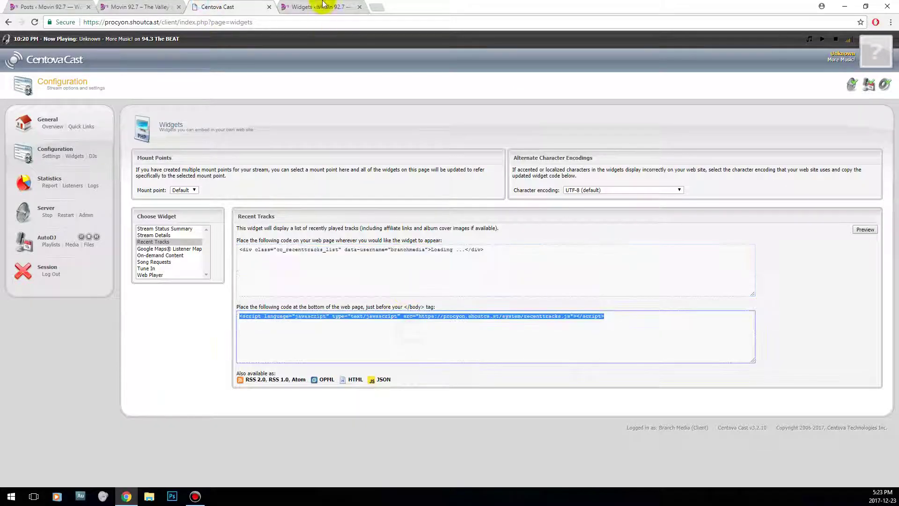
{"action": "left_click", "coordinate": [318, 6]}
{"action": "key", "text": "ctrl+v"}
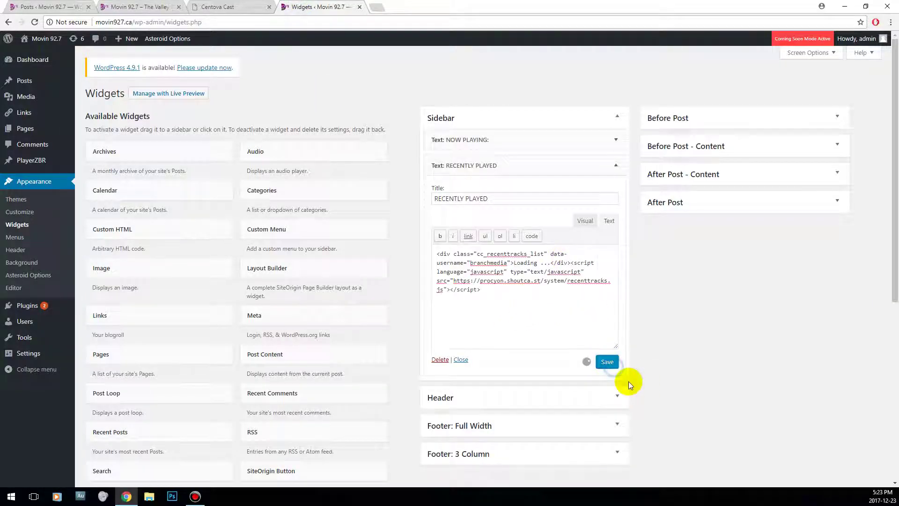
- Reload the Movin 92.7 home page and check the RECENTLY PLAYED list in the sidebar
{"action": "left_click_drag", "start_coordinate": [141, 7], "coordinate": [225, 6]}
{"action": "left_click", "coordinate": [34, 22]}
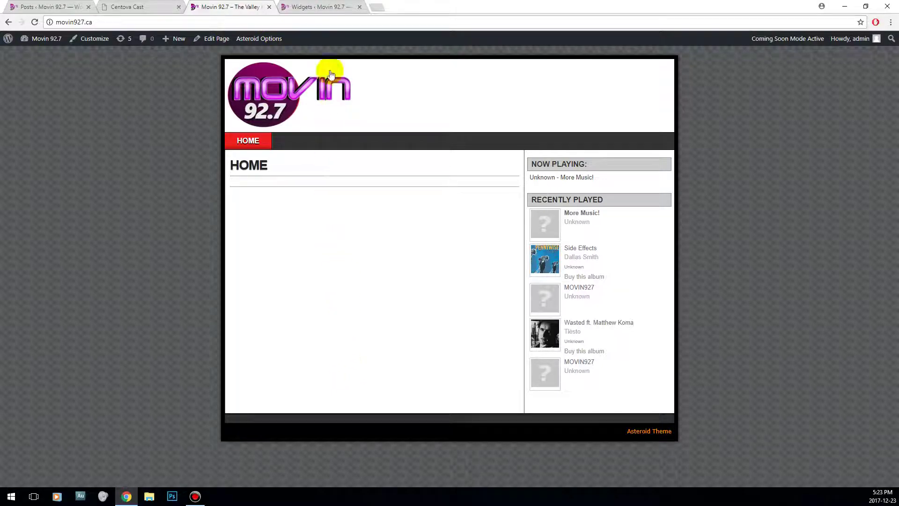
{"action": "left_click", "coordinate": [314, 7]}
- Choose the Web Player widget in Centova Cast and open the stream's configuration settings in a new browser tab
{"action": "left_click", "coordinate": [151, 7]}
{"action": "left_click", "coordinate": [171, 276]}
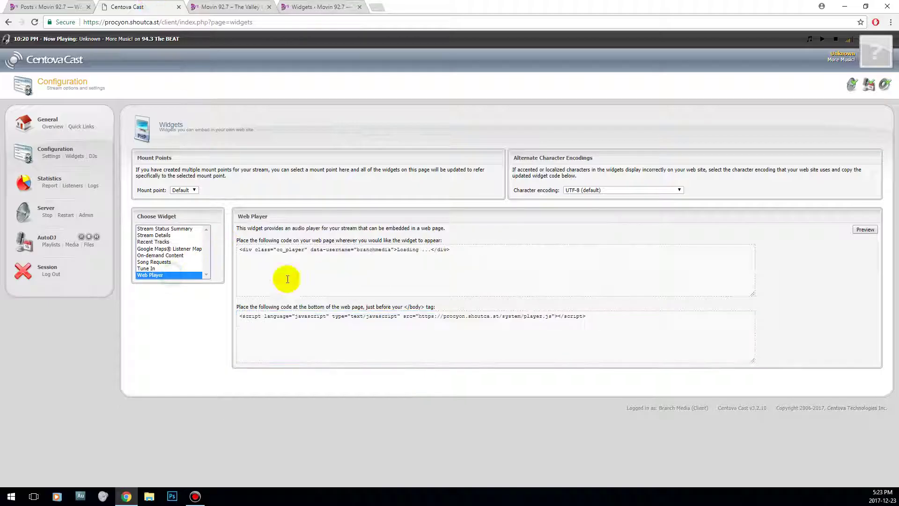
{"action": "right_click", "coordinate": [55, 158]}
{"action": "left_click", "coordinate": [77, 162]}
{"action": "left_click", "coordinate": [206, 7]}
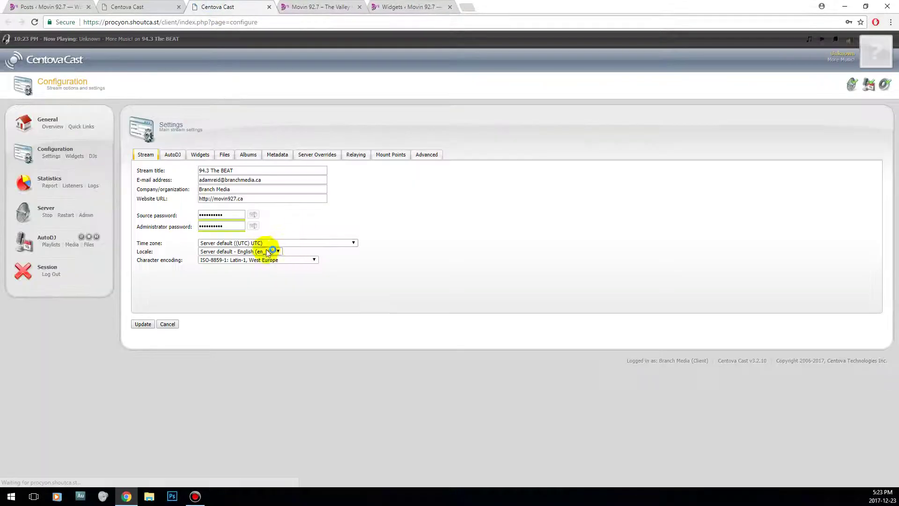
- Select jplayer as the preferred web player in the stream's widget settings
{"action": "left_click", "coordinate": [173, 154]}
{"action": "left_click", "coordinate": [199, 155]}
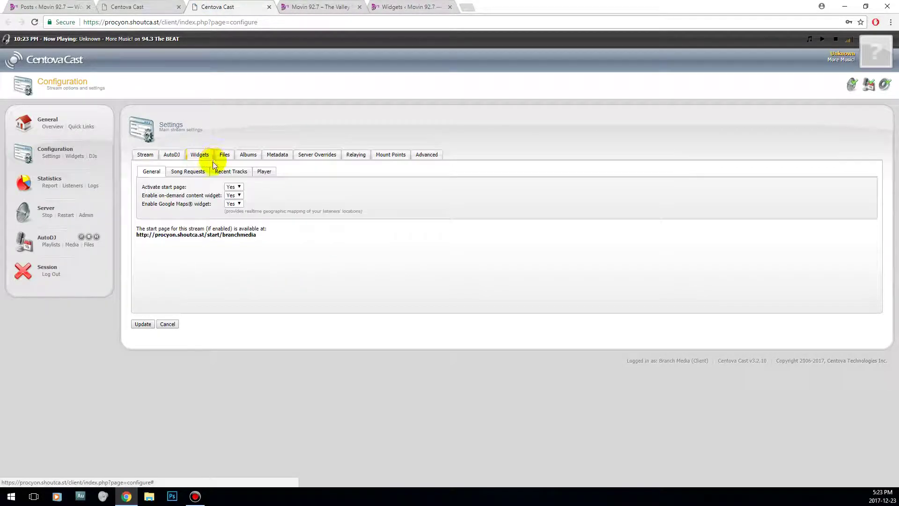
{"action": "left_click", "coordinate": [262, 172]}
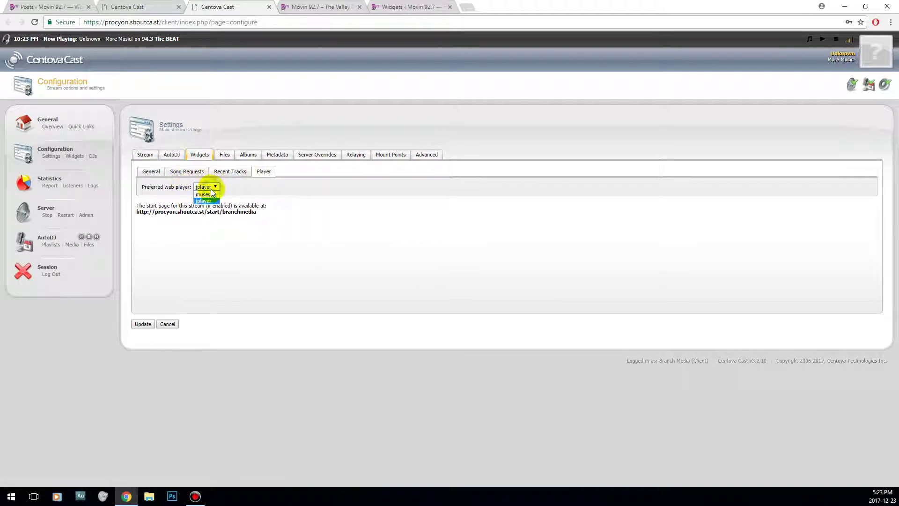
{"action": "left_click", "coordinate": [210, 201]}
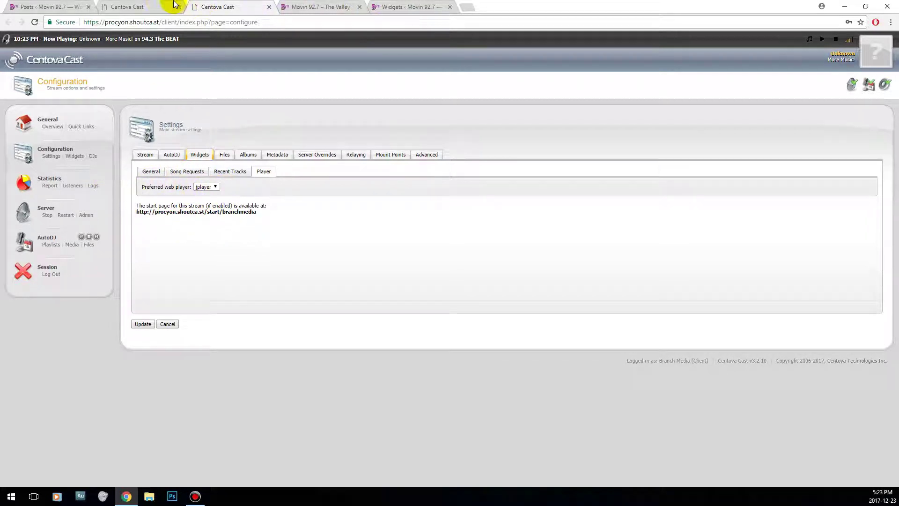
- Copy the Web Player div code from Centova Cast and return to the WordPress Widgets page
{"action": "left_click", "coordinate": [153, 7]}
{"action": "left_click", "coordinate": [158, 274]}
{"action": "left_click", "coordinate": [327, 261]}
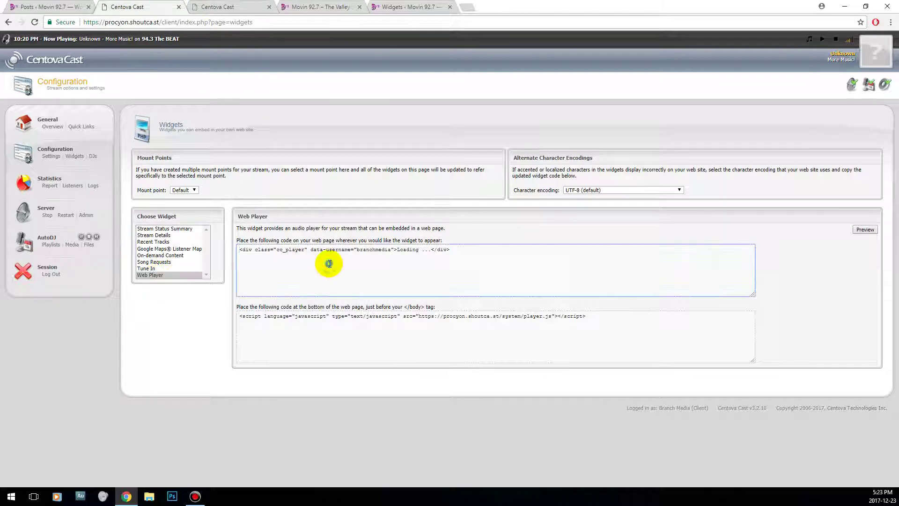
{"action": "left_click", "coordinate": [258, 5]}
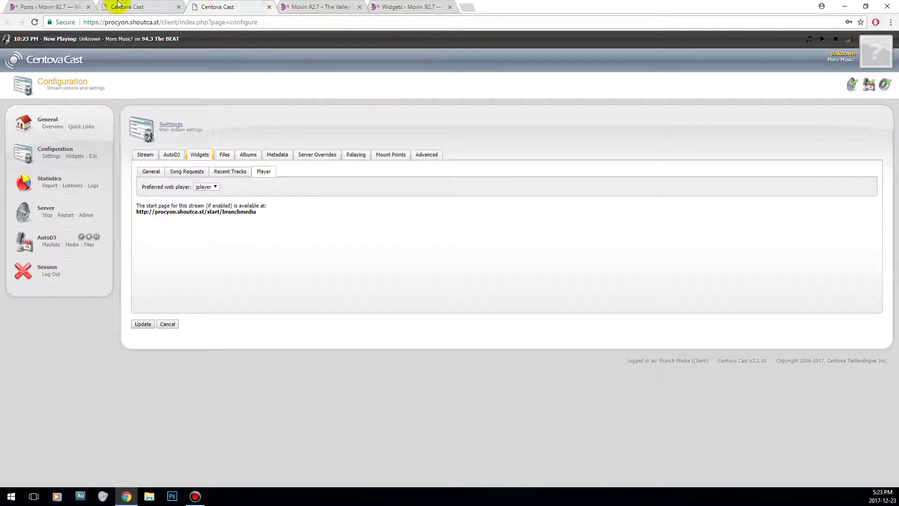
{"action": "left_click", "coordinate": [60, 6]}
{"action": "left_click", "coordinate": [420, 7]}
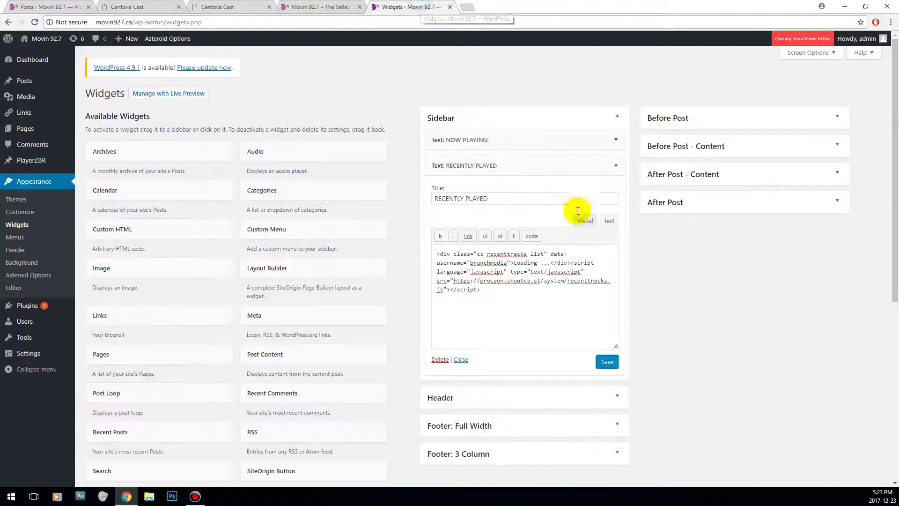
- Collapse the "RECENTLY PLAYED" widget and add a new Text widget above "NOW PLAYING:" in the Sidebar
{"action": "left_click", "coordinate": [616, 164]}
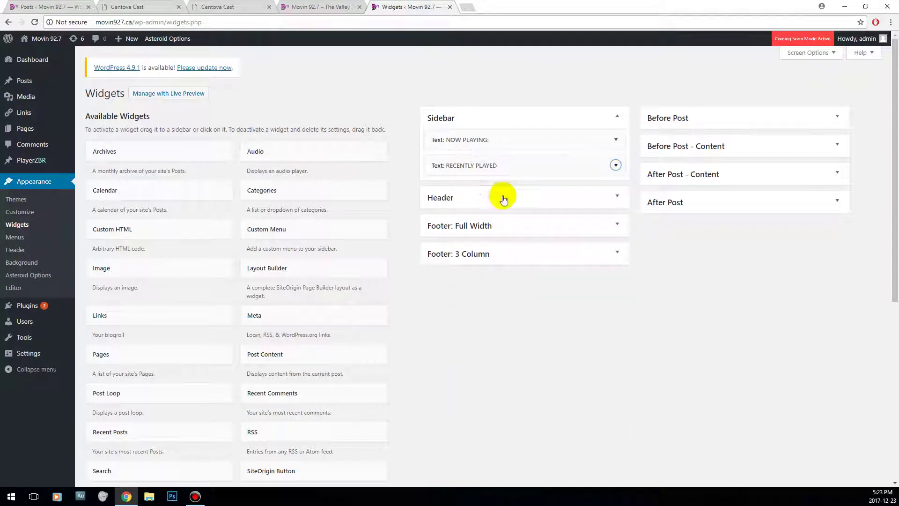
{"action": "scroll", "coordinate": [335, 265], "scroll_direction": "down", "scroll_amount": 3}
{"action": "scroll", "coordinate": [166, 465], "scroll_direction": "down", "scroll_amount": 3}
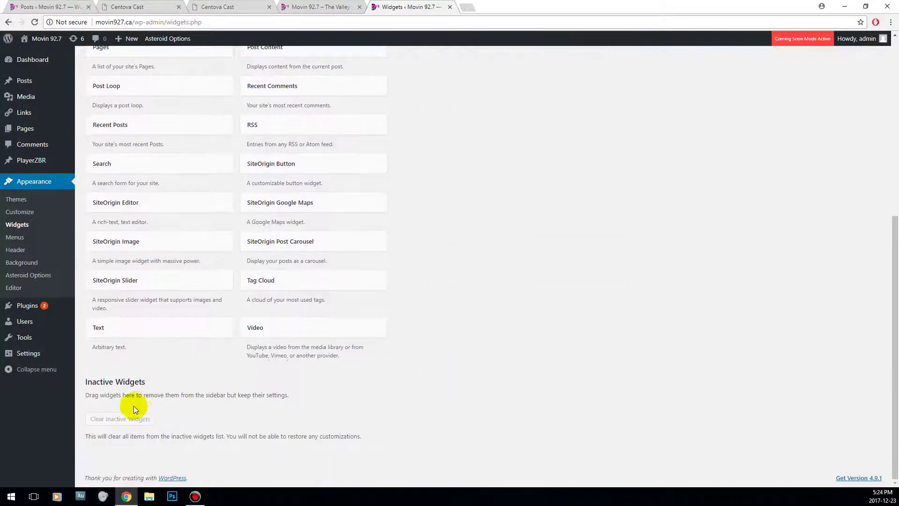
{"action": "left_click_drag", "start_coordinate": [108, 331], "coordinate": [496, 128]}
{"action": "scroll", "coordinate": [372, 366], "scroll_direction": "up", "scroll_amount": 5}
{"action": "scroll", "coordinate": [372, 366], "scroll_direction": "up", "scroll_amount": 2}
- Paste the copied Web Player div code into the new untitled Text widget using the Text editing mode
{"action": "left_click", "coordinate": [480, 172]}
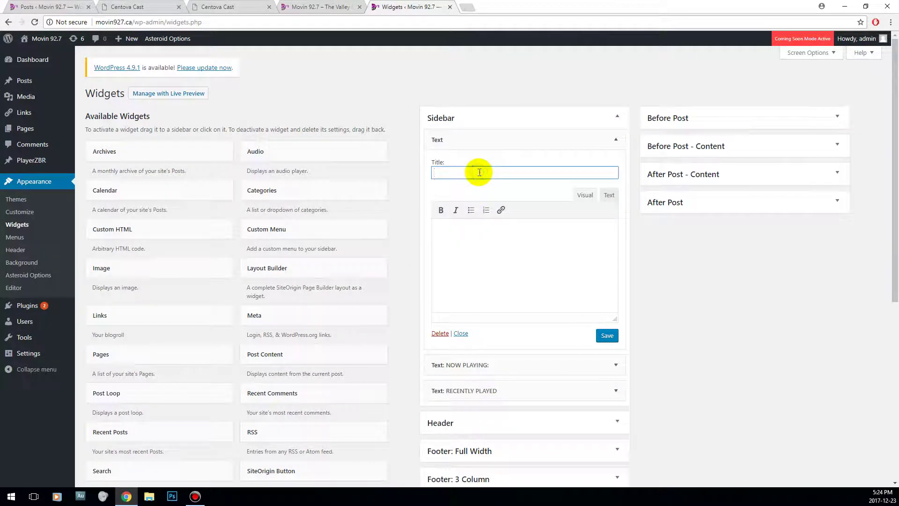
{"action": "left_click", "coordinate": [512, 237]}
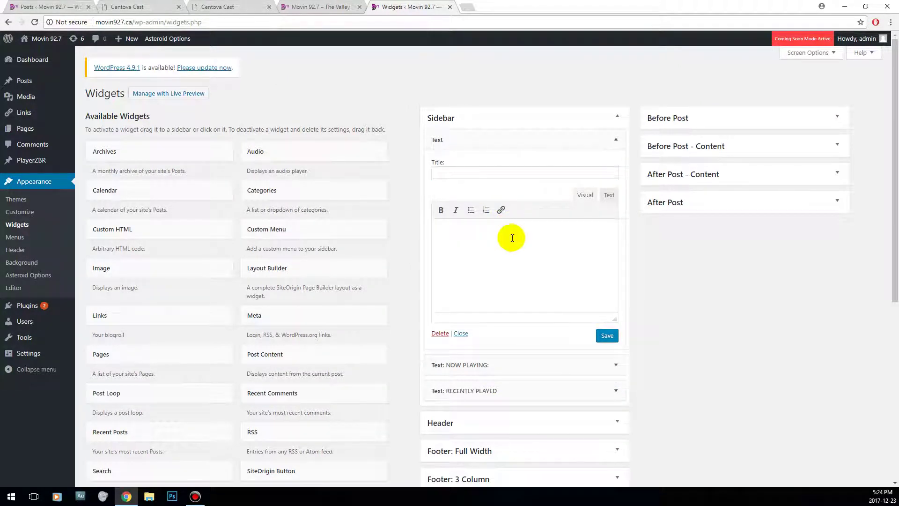
{"action": "left_click", "coordinate": [609, 197]}
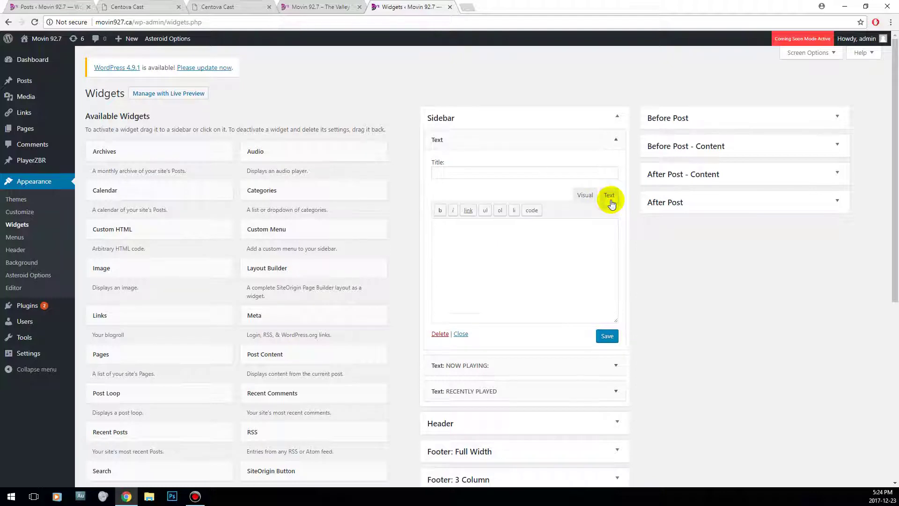
{"action": "key", "text": "ctrl+v"}
- Copy the Web Player script code from Centova Cast, paste it after the div code in the untitled Text widget, and save
{"action": "left_click", "coordinate": [237, 6]}
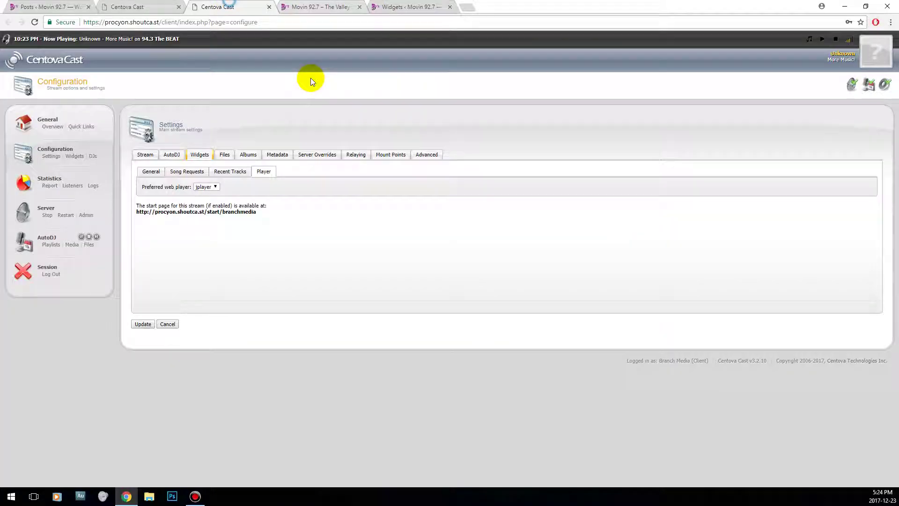
{"action": "left_click", "coordinate": [178, 5]}
{"action": "left_click", "coordinate": [428, 341]}
{"action": "left_click", "coordinate": [366, 7]}
{"action": "left_click", "coordinate": [412, 6]}
{"action": "key", "text": "ctrl+v"}
{"action": "left_click", "coordinate": [607, 345]}
- Reload the Movin 92.7 home page and test playback in the sidebar's web player
{"action": "left_click", "coordinate": [323, 6]}
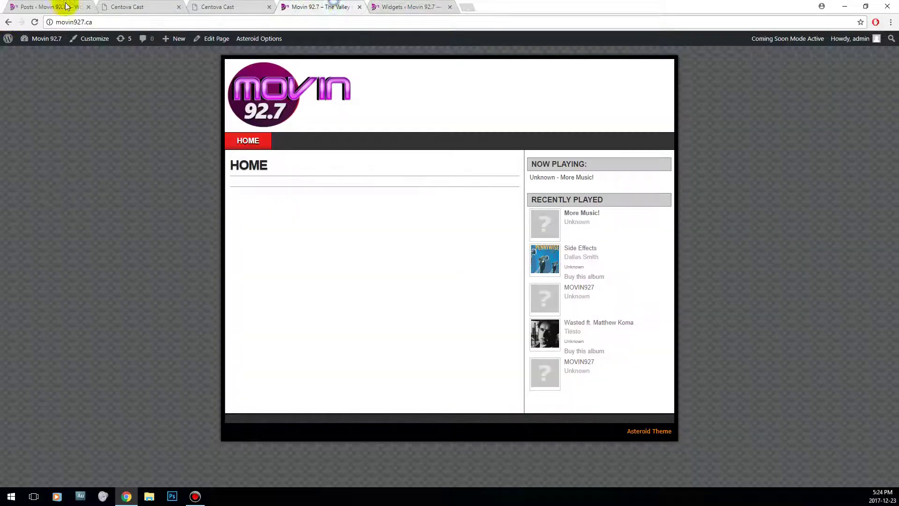
{"action": "left_click", "coordinate": [34, 22]}
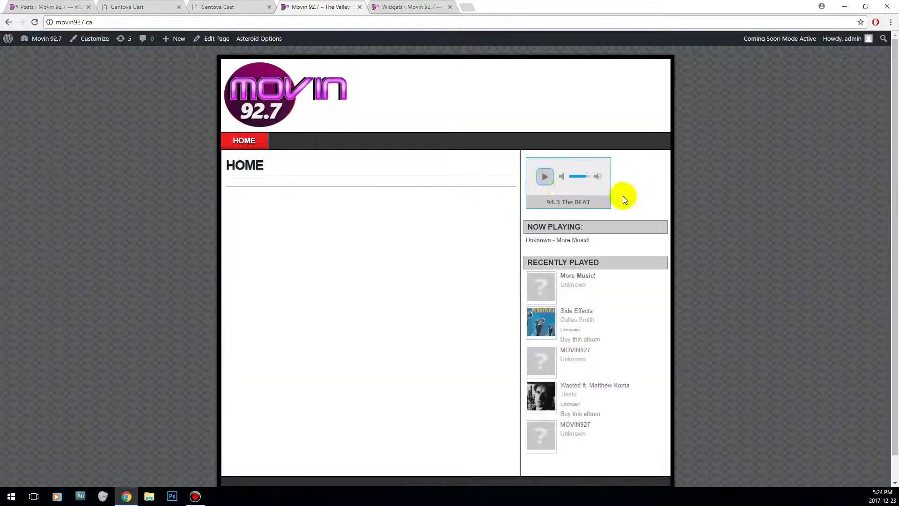
{"action": "left_click", "coordinate": [543, 183]}
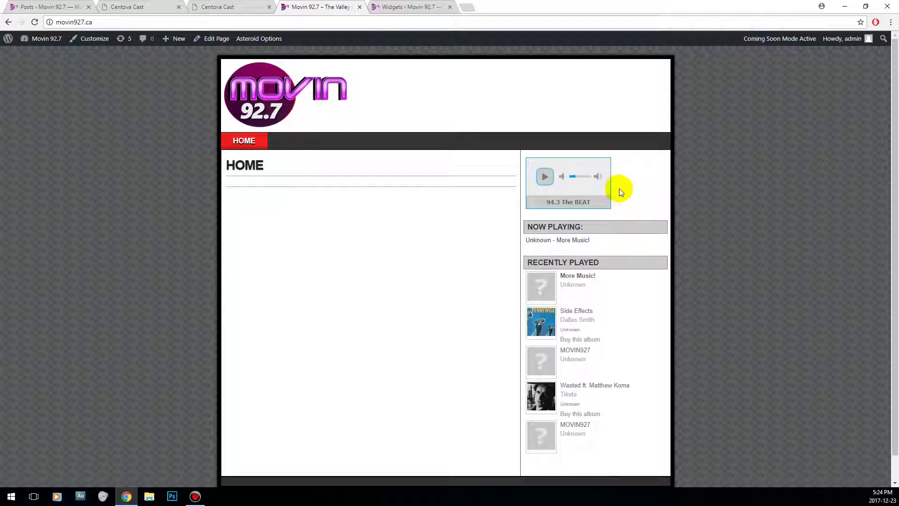
- Open the 94.3 The Beat website in a new browser tab and test playback in the Movin 92.7 sidebar player
{"action": "left_click", "coordinate": [467, 7]}
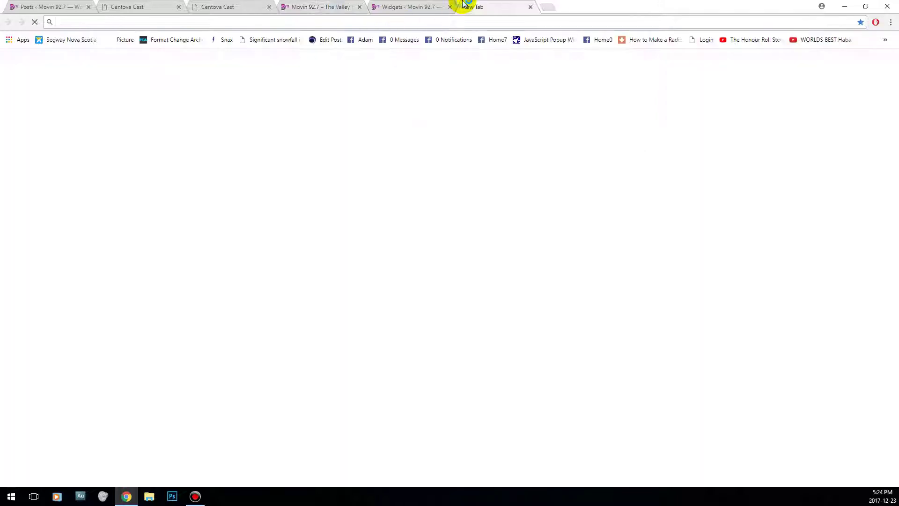
{"action": "type", "text": "93"}
{"action": "key", "text": "BackSpace"}
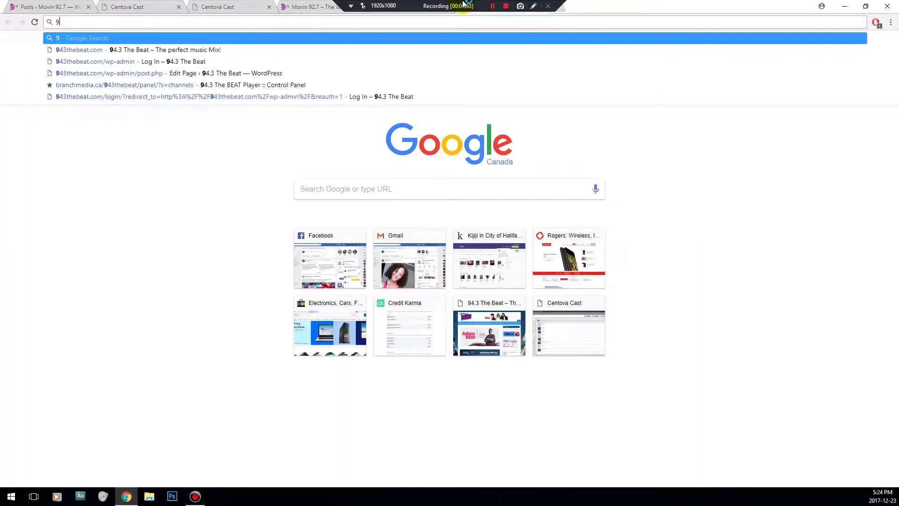
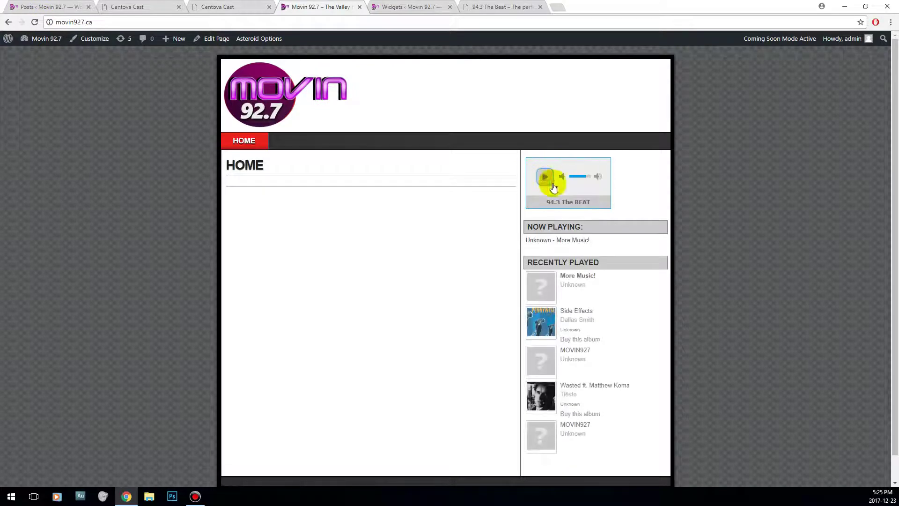
{"action": "left_click", "coordinate": [545, 177]}
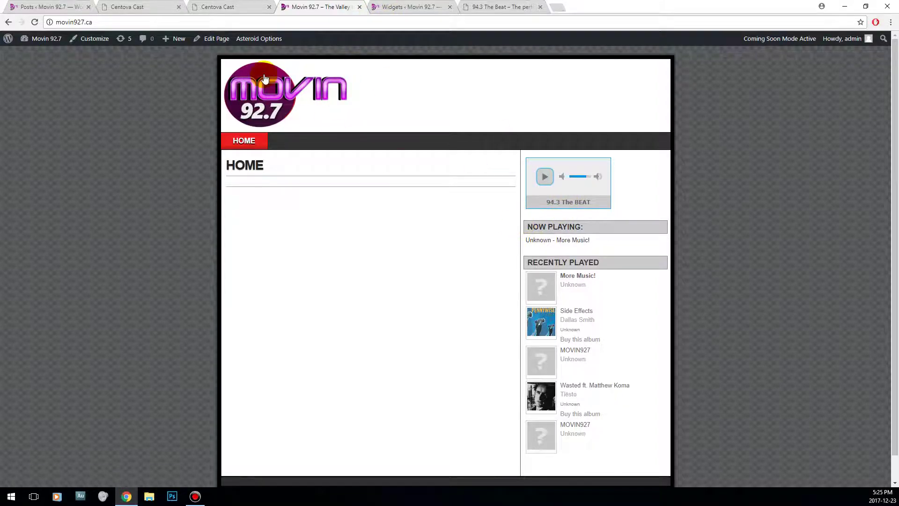
{"action": "left_click", "coordinate": [236, 7]}
{"action": "left_click", "coordinate": [140, 7]}
{"action": "left_click", "coordinate": [318, 7]}
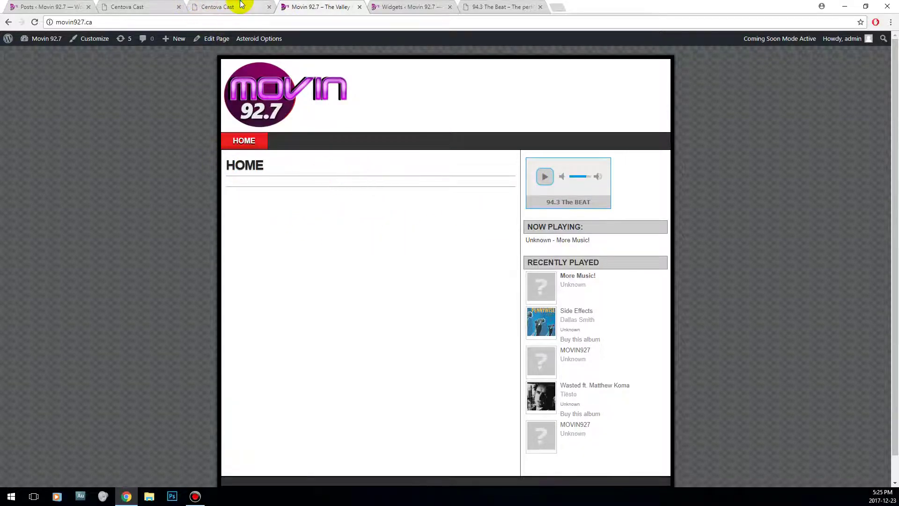
{"action": "left_click", "coordinate": [136, 7]}
{"action": "left_click", "coordinate": [293, 6]}
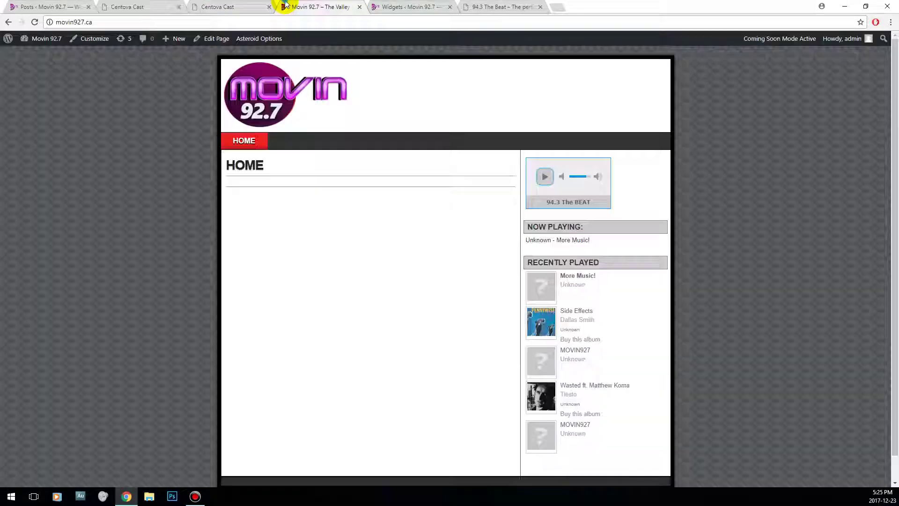
- Open the WordPress Pages list in a separate browser tab from Widgets and open the HOME page for editing
{"action": "left_click", "coordinate": [382, 6]}
{"action": "left_click", "coordinate": [616, 139]}
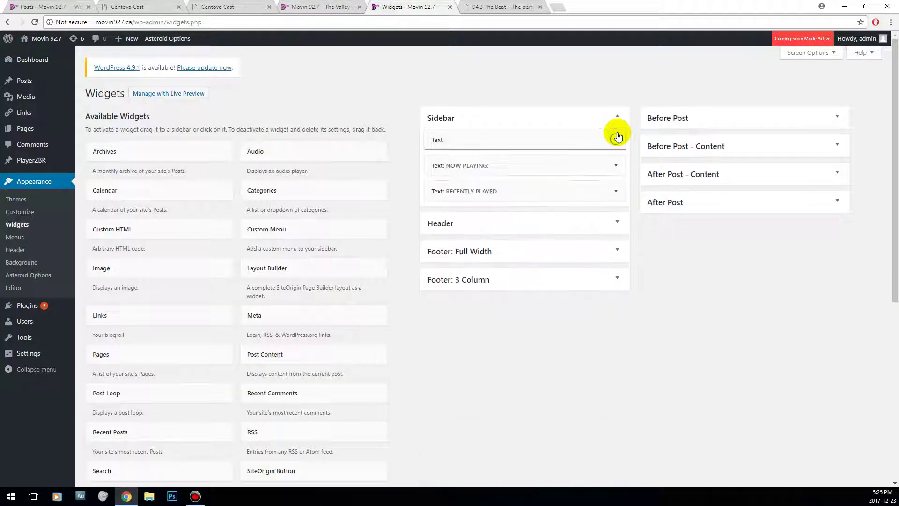
{"action": "right_click", "coordinate": [34, 128]}
{"action": "left_click", "coordinate": [47, 134]}
{"action": "left_click", "coordinate": [465, 6]}
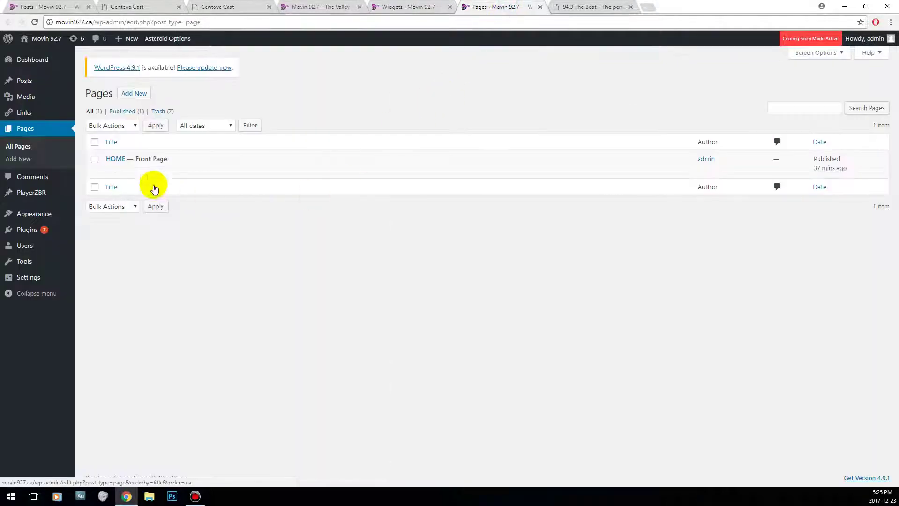
{"action": "left_click", "coordinate": [110, 170]}
{"action": "left_click", "coordinate": [404, 3]}
{"action": "left_click_drag", "start_coordinate": [318, 6], "coordinate": [408, 7]}
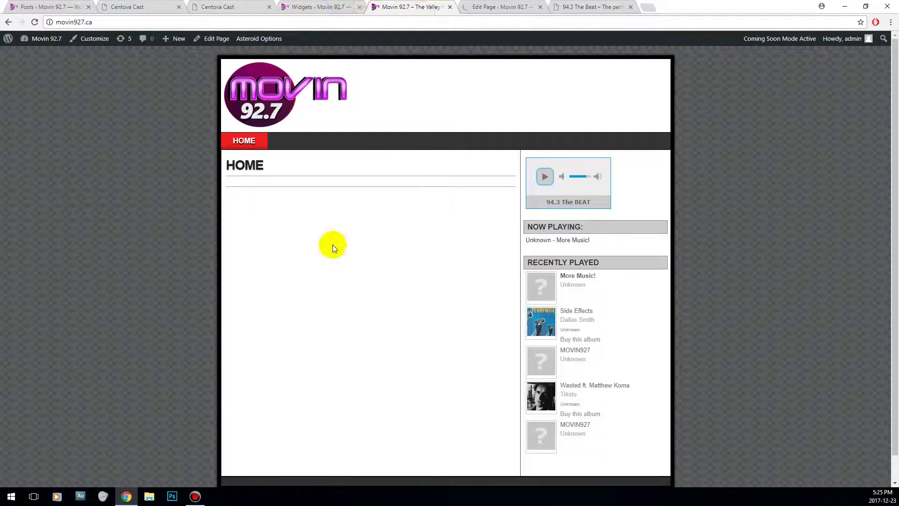
{"action": "left_click", "coordinate": [484, 5]}
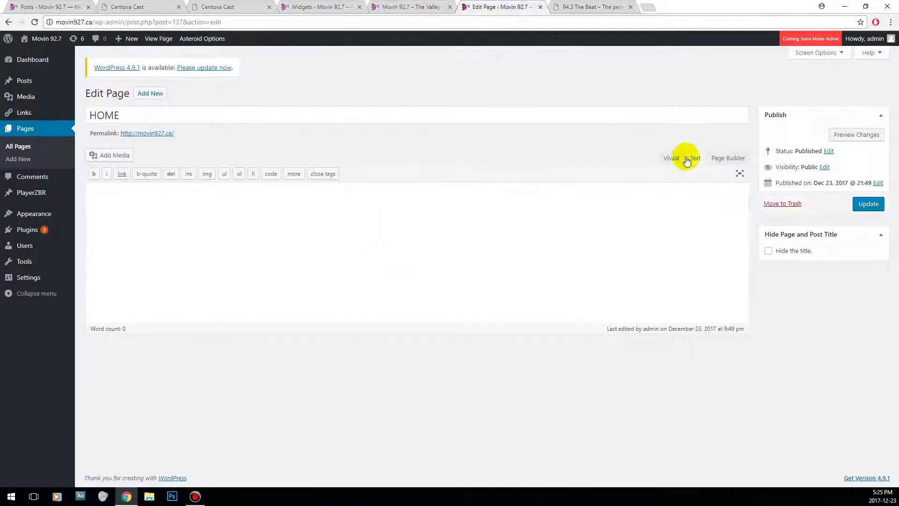
- Paste the copied Web Player script code into the HOME page's content using the Text editing mode
{"action": "left_click", "coordinate": [670, 158]}
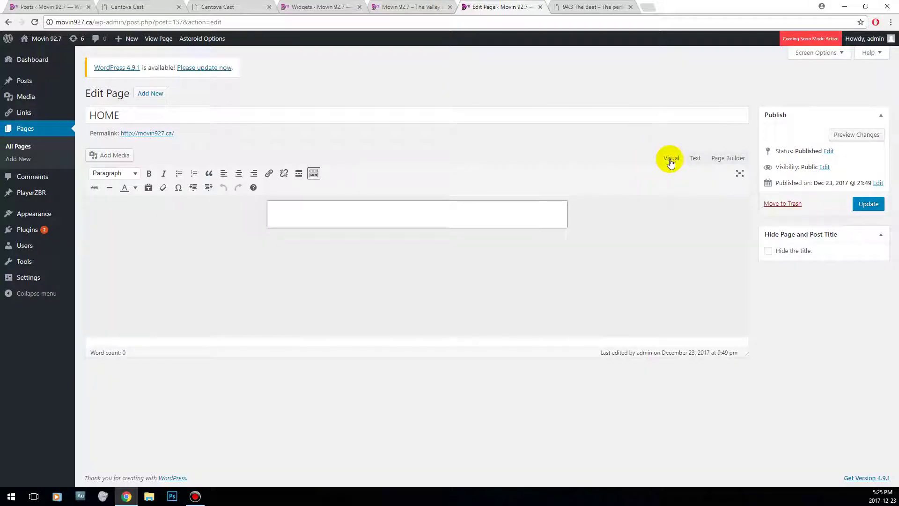
{"action": "left_click", "coordinate": [686, 159]}
{"action": "left_click", "coordinate": [438, 241]}
{"action": "type", "text": "<script language=\"javascript\" type=\"text/javascript\" src=\"https://procyon.shoutca.st/system/player.js\"></script>"}
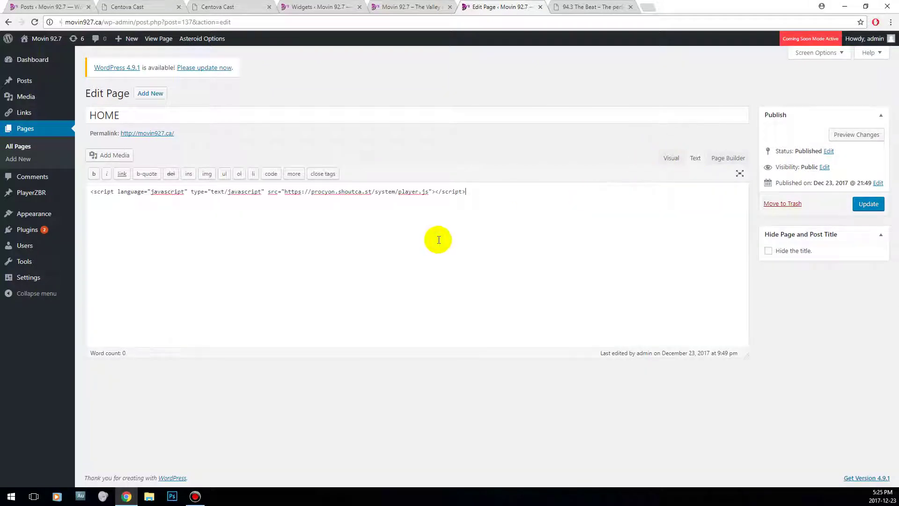
- Copy the Web Player div code from Centova Cast, paste it after the script in the HOME page, and update the page
{"action": "left_click", "coordinate": [340, 3]}
{"action": "left_click", "coordinate": [587, 5]}
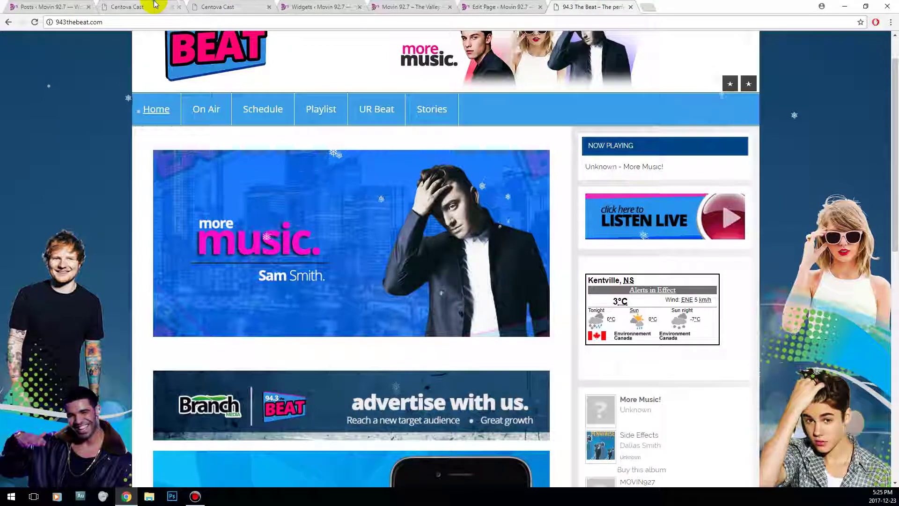
{"action": "left_click", "coordinate": [135, 7]}
{"action": "left_click", "coordinate": [375, 261]}
{"action": "key", "text": "ctrl+c"}
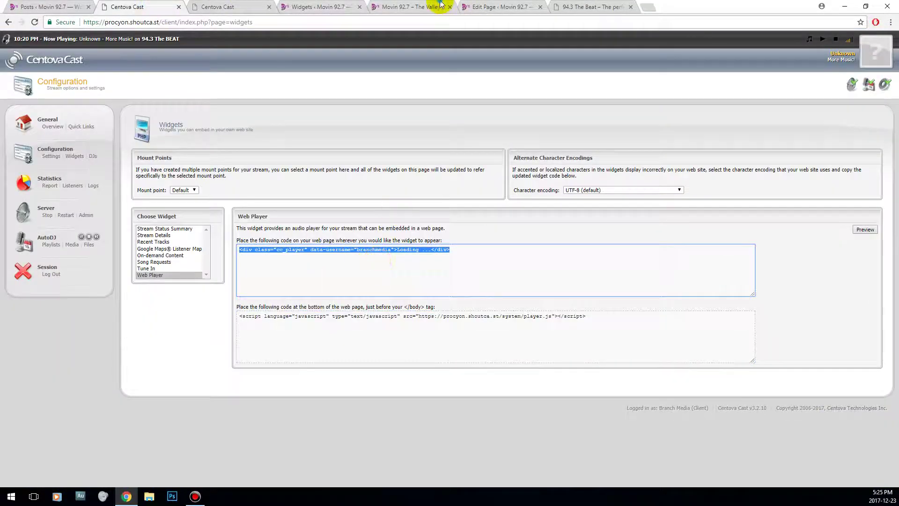
{"action": "left_click", "coordinate": [440, 7]}
{"action": "left_click", "coordinate": [490, 7]}
{"action": "key", "text": "ctrl+v"}
{"action": "left_click", "coordinate": [868, 203]}
- View the live Movin 92.7 home page and start playback in the player under the HOME heading
{"action": "left_click", "coordinate": [397, 7]}
{"action": "left_click", "coordinate": [329, 7]}
{"action": "left_click", "coordinate": [401, 7]}
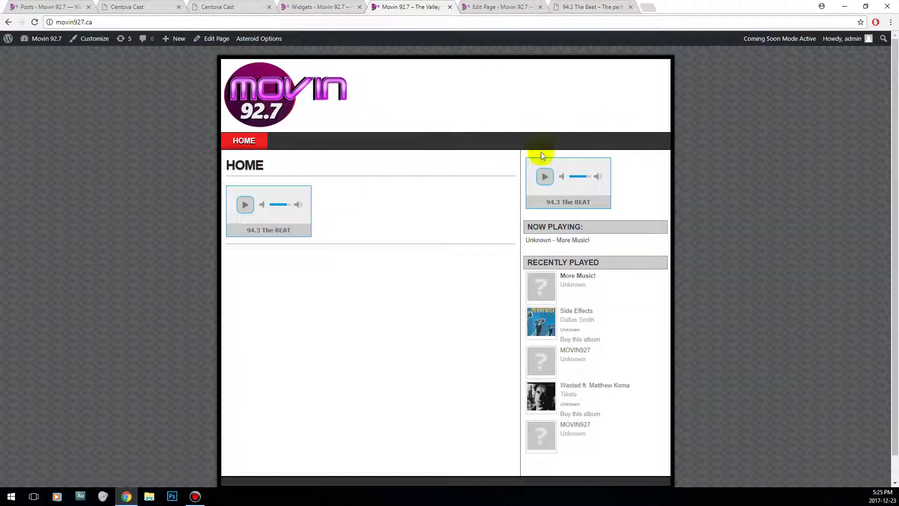
{"action": "left_click", "coordinate": [245, 205]}
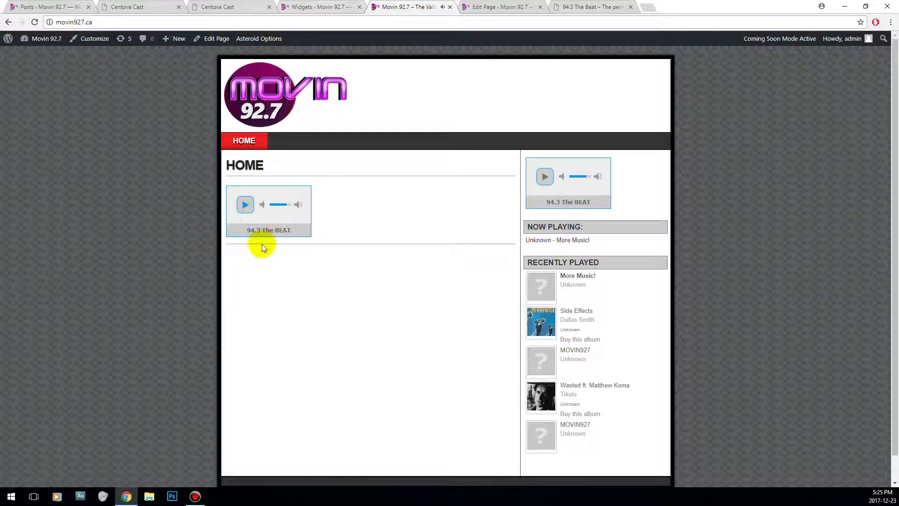
- Move the untitled Text widget from the Sidebar to the Header widget area and reload the live home page
{"action": "left_click", "coordinate": [331, 7]}
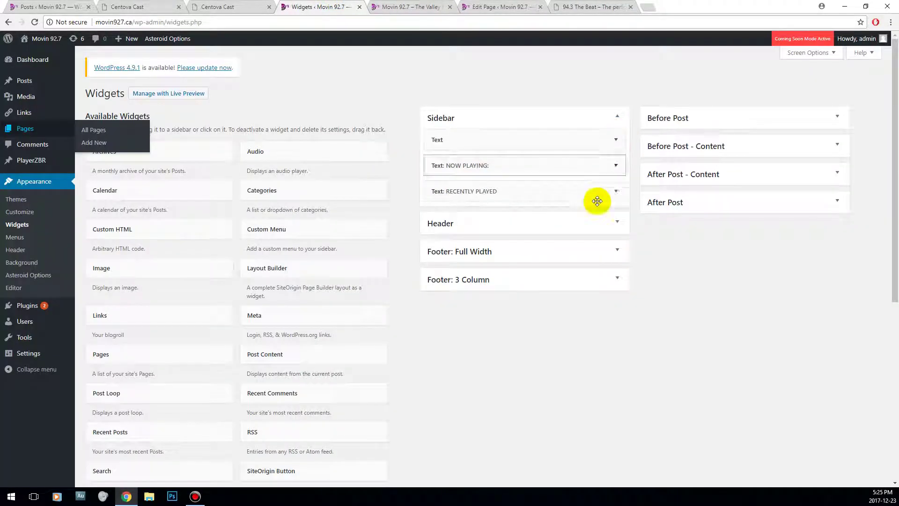
{"action": "left_click", "coordinate": [491, 139]}
{"action": "left_click", "coordinate": [491, 139]}
{"action": "left_click_drag", "start_coordinate": [492, 139], "coordinate": [475, 229]}
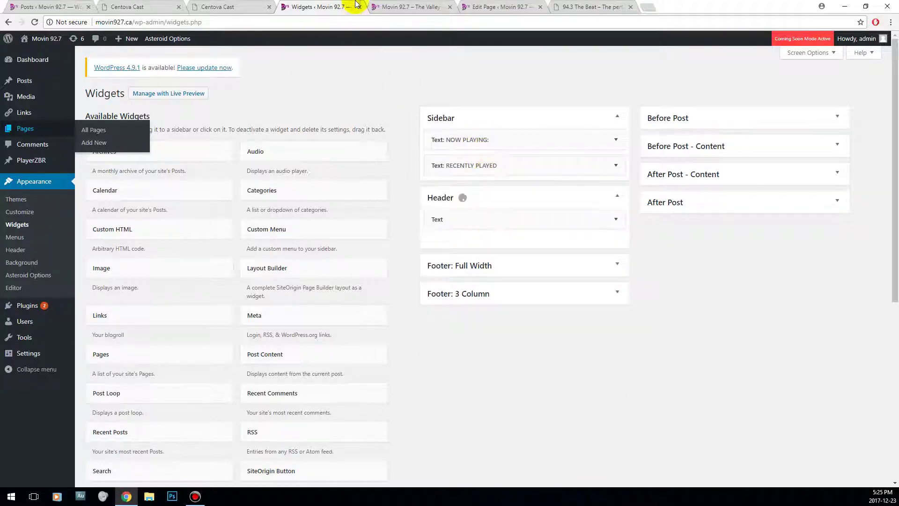
{"action": "left_click", "coordinate": [407, 6]}
{"action": "left_click", "coordinate": [35, 22]}
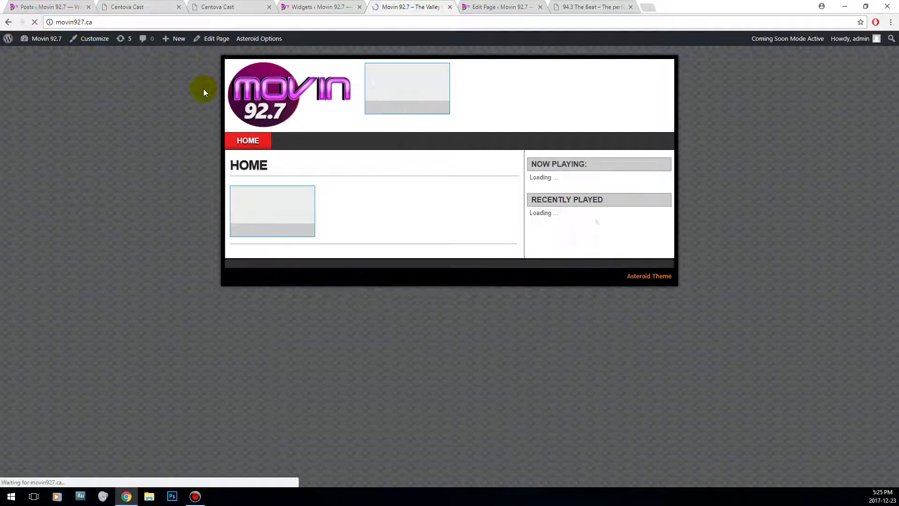
- Return to the WordPress Widgets page and collapse the Header widget area
{"action": "left_click", "coordinate": [313, 5]}
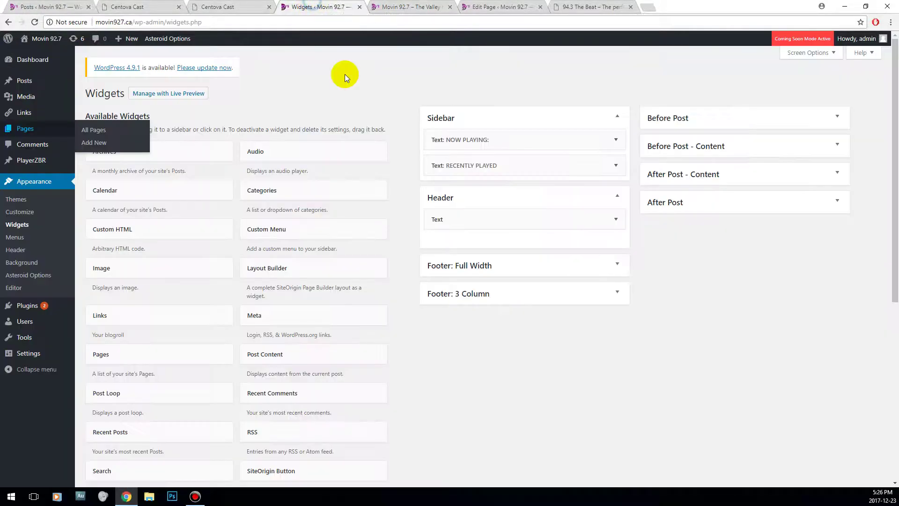
{"action": "left_click", "coordinate": [615, 218]}
{"action": "left_click", "coordinate": [478, 216]}
{"action": "left_click", "coordinate": [480, 213]}
{"action": "left_click", "coordinate": [495, 205]}
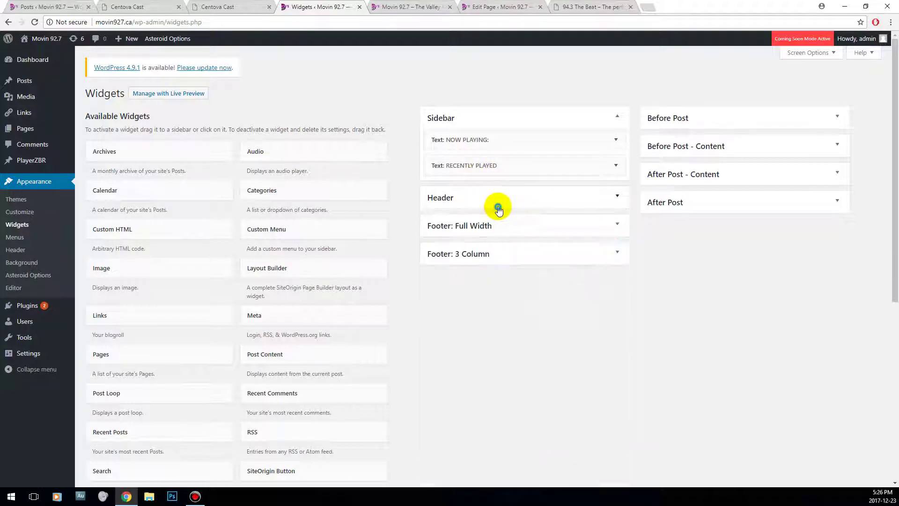
- Delete all the player code from the HOME page's content, update the page, and reload the live home page
{"action": "left_click", "coordinate": [499, 6]}
{"action": "left_click", "coordinate": [165, 235]}
{"action": "key", "text": "ctrl+a"}
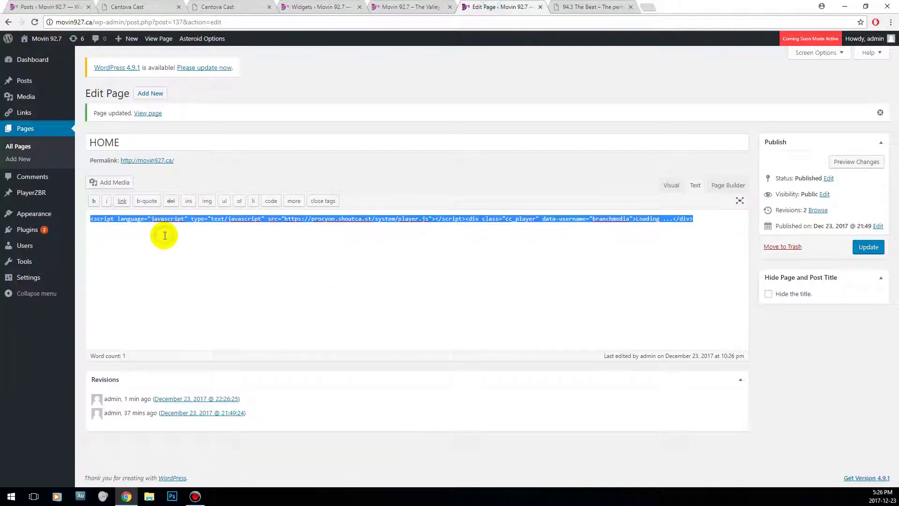
{"action": "key", "text": "Delete"}
{"action": "left_click", "coordinate": [867, 249]}
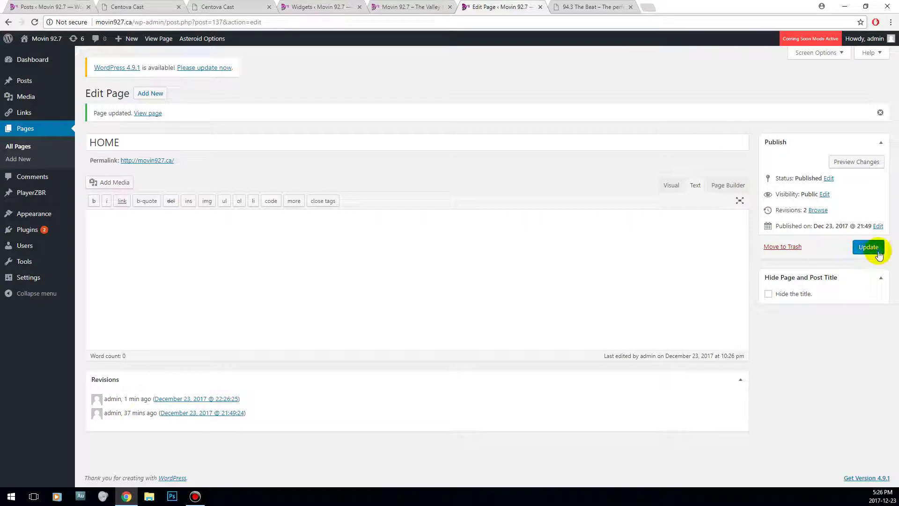
{"action": "left_click", "coordinate": [408, 6]}
{"action": "left_click", "coordinate": [35, 22]}
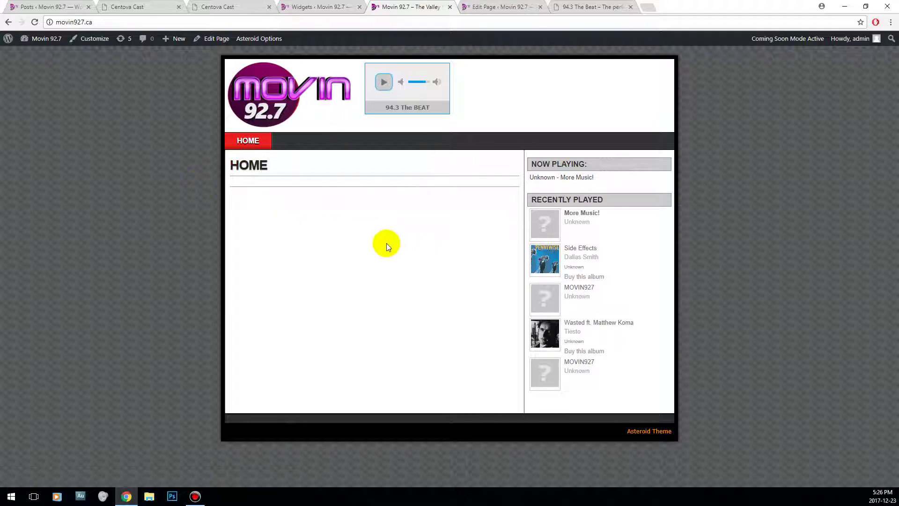
- Search the WordPress plugin directory for SLIDER, and install and activate the MetaSlider plugin
{"action": "left_click", "coordinate": [313, 7]}
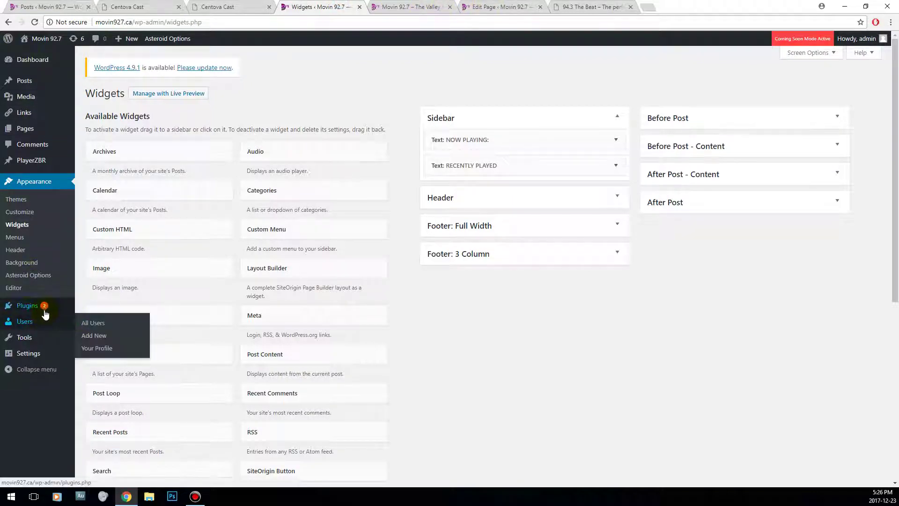
{"action": "left_click", "coordinate": [94, 319]}
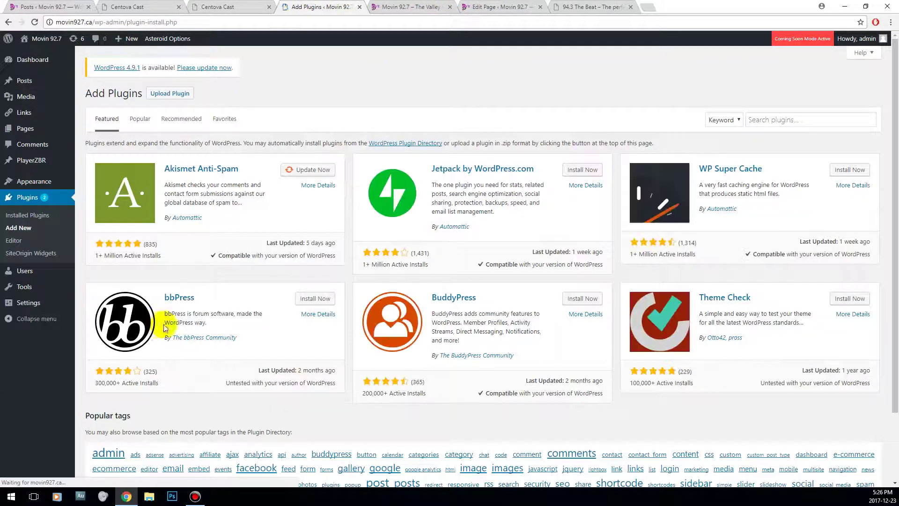
{"action": "left_click", "coordinate": [781, 116]}
{"action": "type", "text": "SLIDER"}
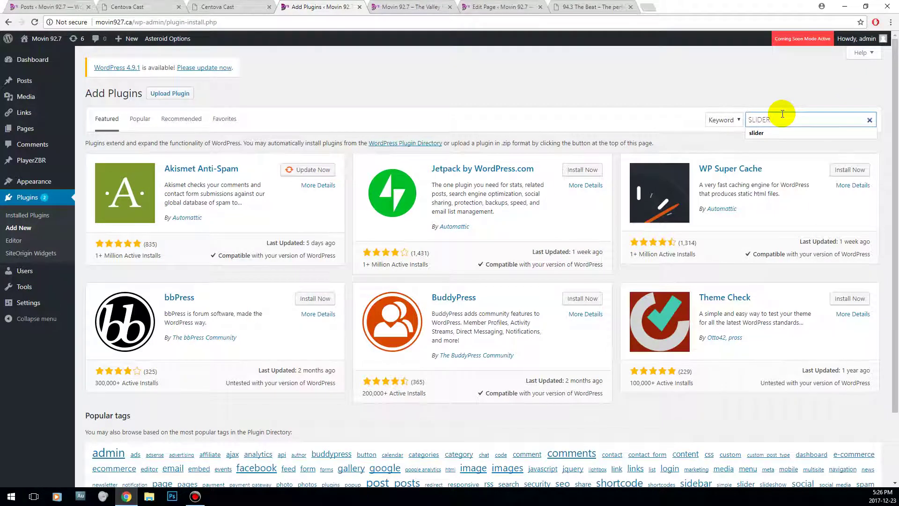
{"action": "key", "text": "Return"}
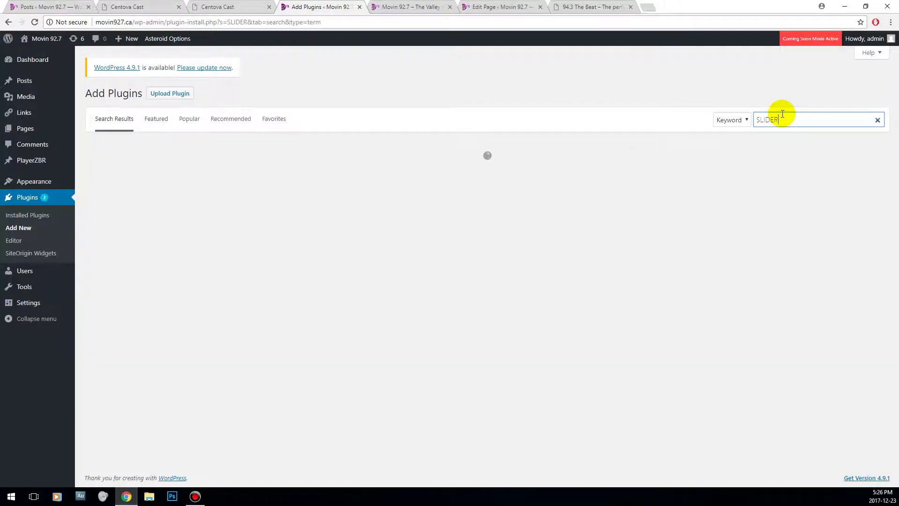
{"action": "left_click", "coordinate": [311, 167]}
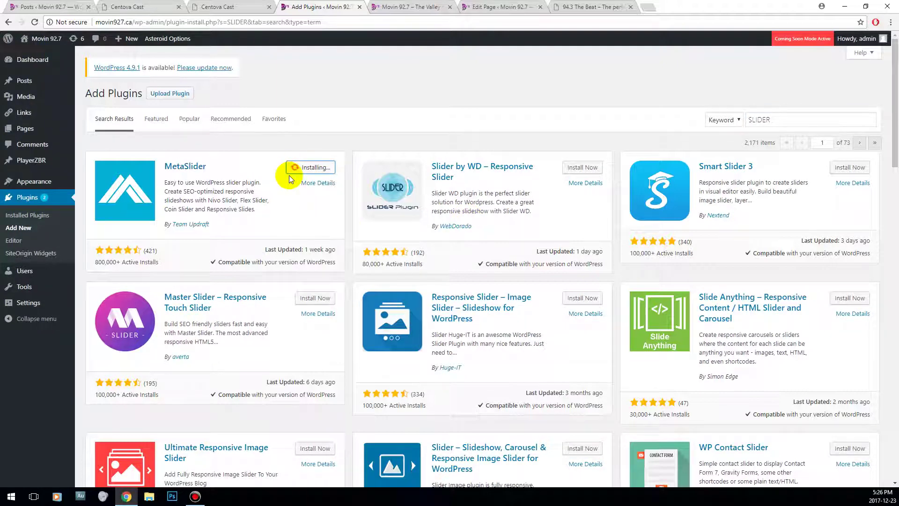
{"action": "left_click", "coordinate": [322, 172]}
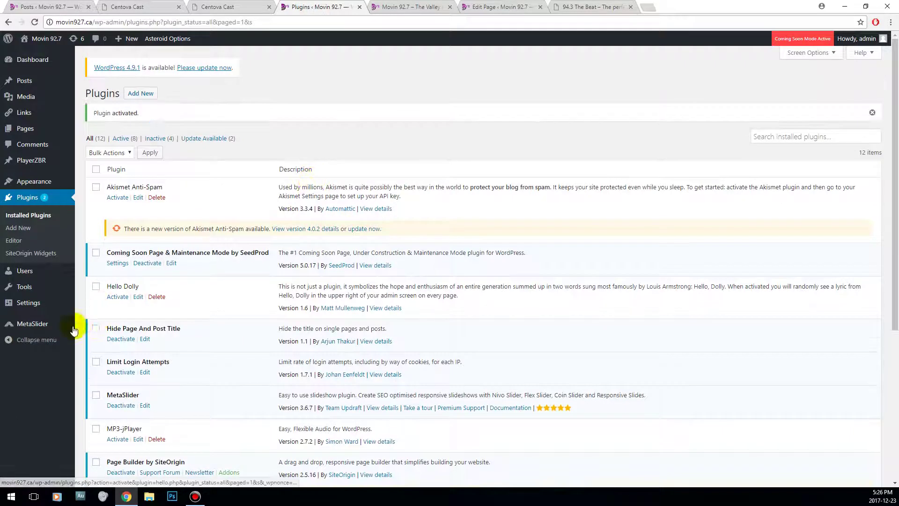
- Create a new MetaSlider slideshow named Homepage Slider and save it
{"action": "left_click", "coordinate": [42, 324]}
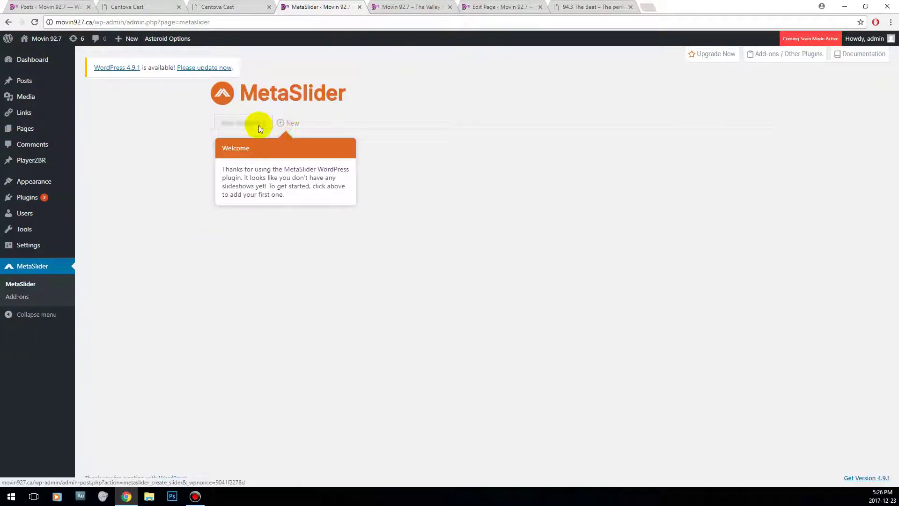
{"action": "left_click", "coordinate": [293, 128]}
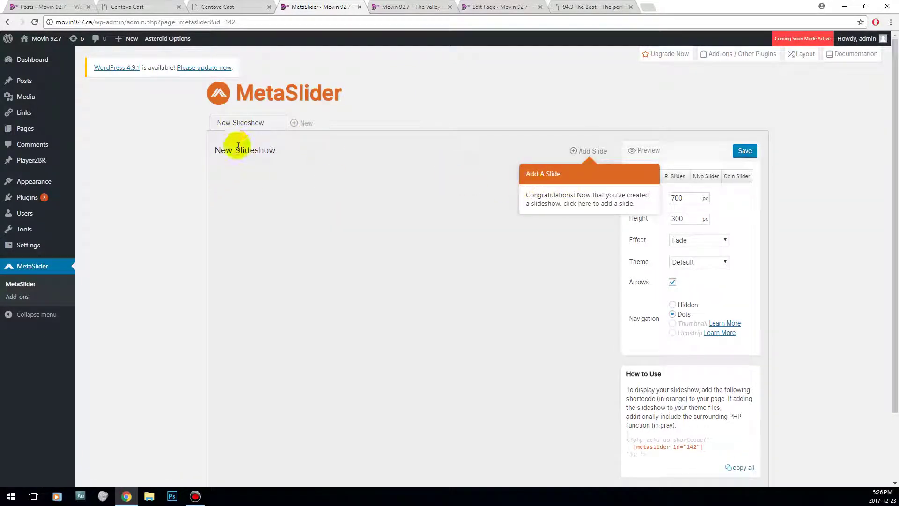
{"action": "triple_click", "coordinate": [254, 127]}
{"action": "type", "text": "hOME"}
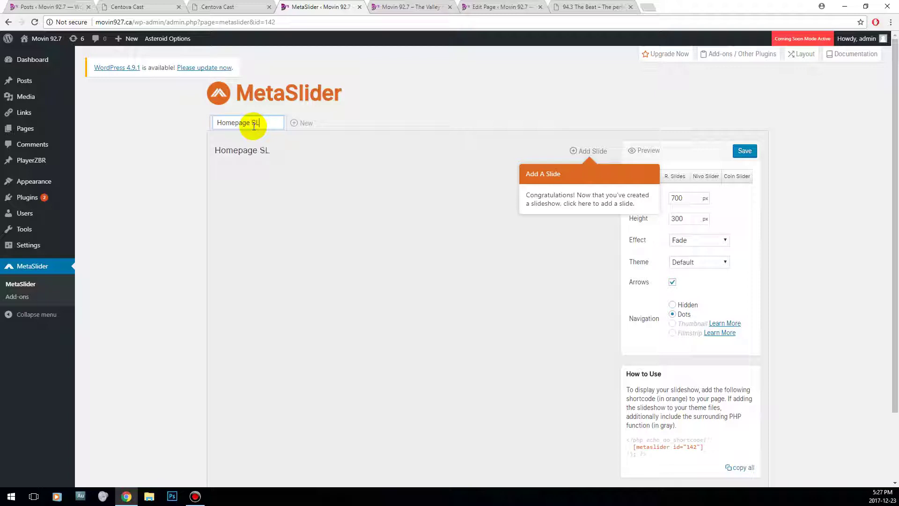
{"action": "left_click", "coordinate": [256, 123]}
{"action": "key", "text": "BackSpace"}
{"action": "type", "text": "lider"}
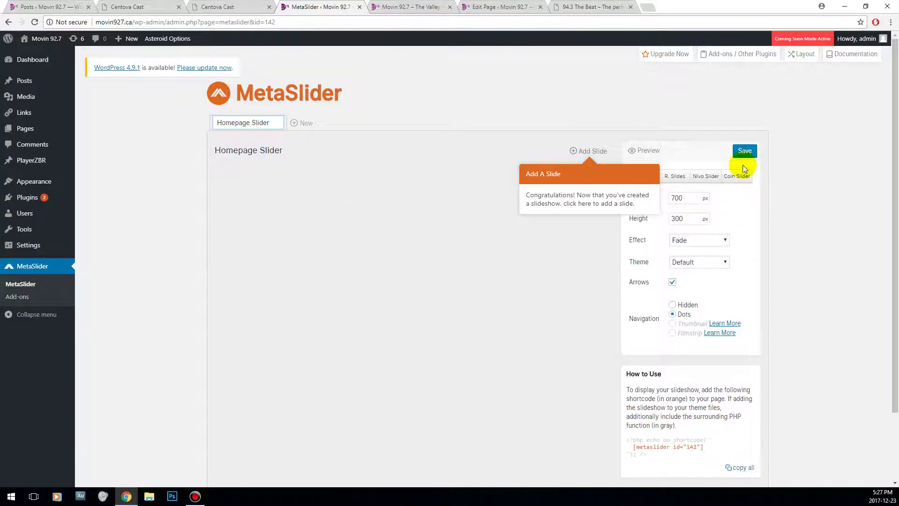
{"action": "left_click", "coordinate": [743, 153]}
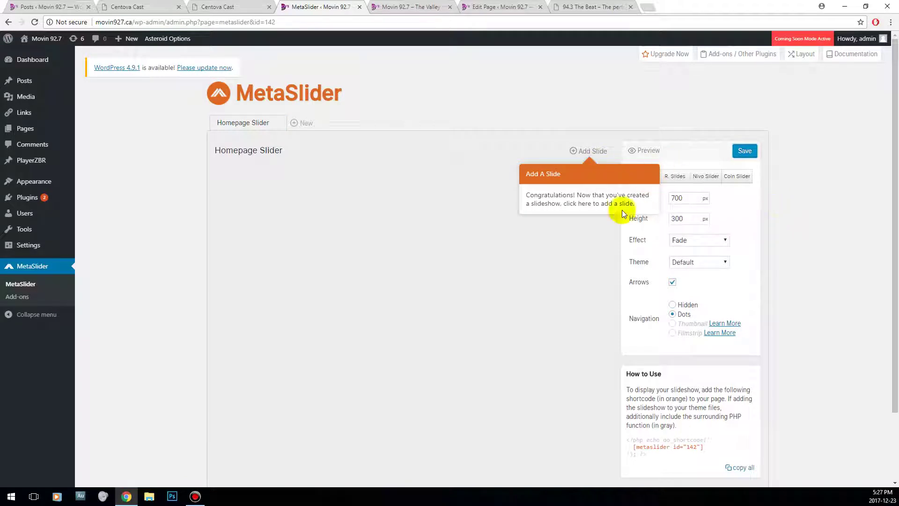
- Add the 92 Minute music marathons banner from the media library to the Homepage Slider as its first slide
{"action": "left_click", "coordinate": [589, 152]}
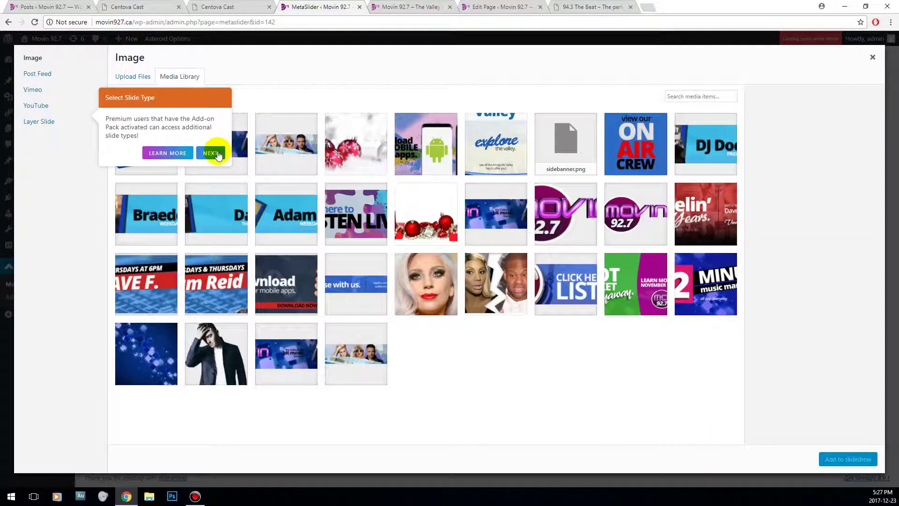
{"action": "left_click", "coordinate": [213, 153]}
{"action": "left_click", "coordinate": [705, 265]}
{"action": "left_click", "coordinate": [705, 215]}
{"action": "left_click", "coordinate": [698, 291]}
{"action": "left_click", "coordinate": [860, 461]}
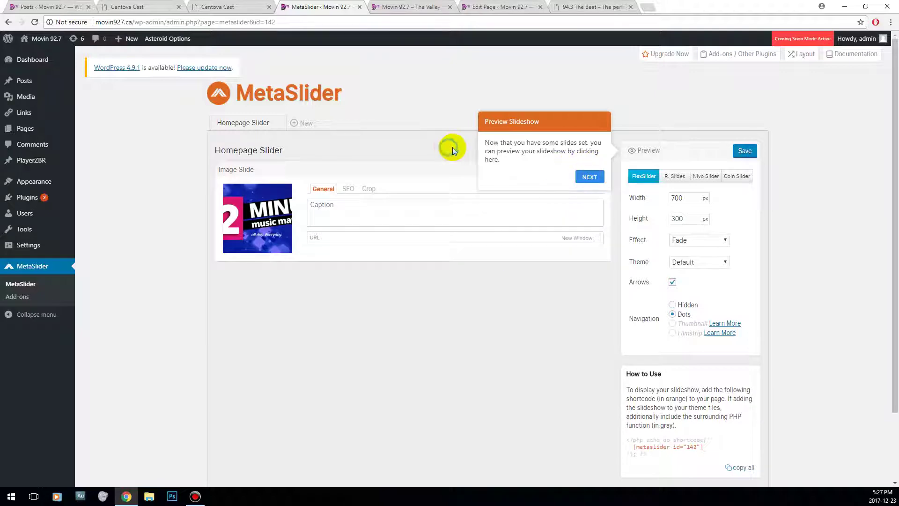
- Dismiss the preview tip and add banner00021.png from the media library as the second slide
{"action": "left_click", "coordinate": [588, 180]}
{"action": "left_click", "coordinate": [598, 194]}
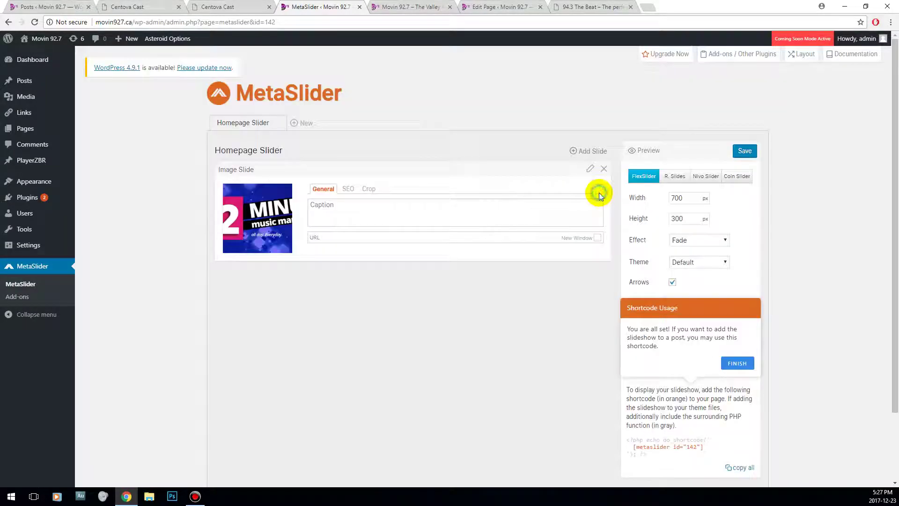
{"action": "left_click", "coordinate": [588, 151]}
{"action": "left_click", "coordinate": [692, 243]}
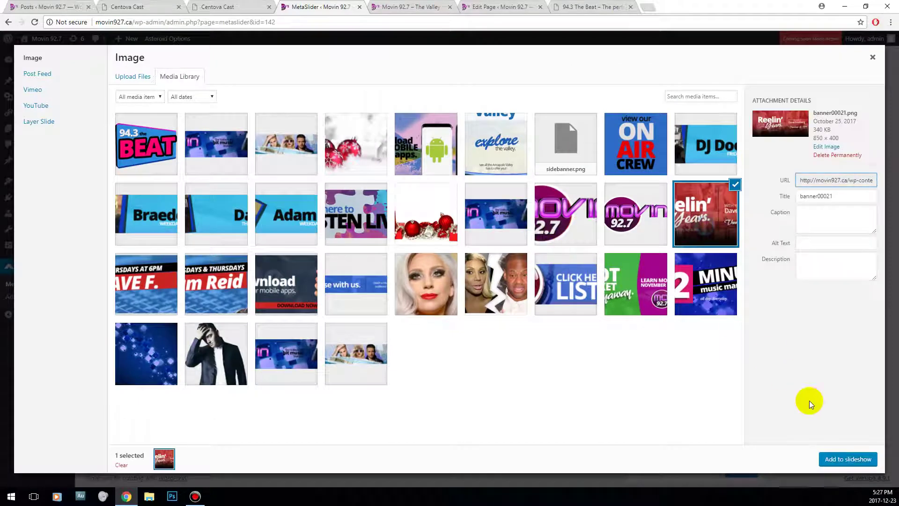
{"action": "left_click", "coordinate": [843, 459]}
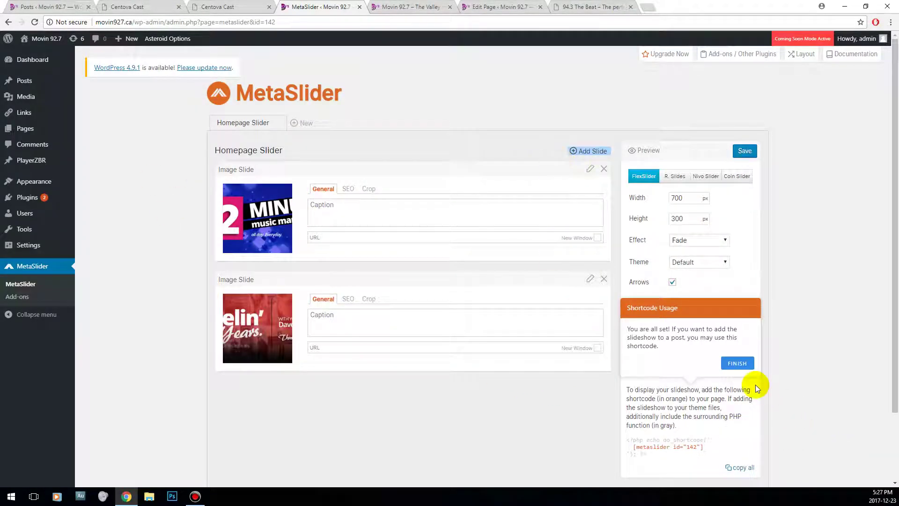
- Save the slideshow and finish the MetaSlider introduction tour
{"action": "scroll", "coordinate": [754, 375], "scroll_direction": "down", "scroll_amount": 2}
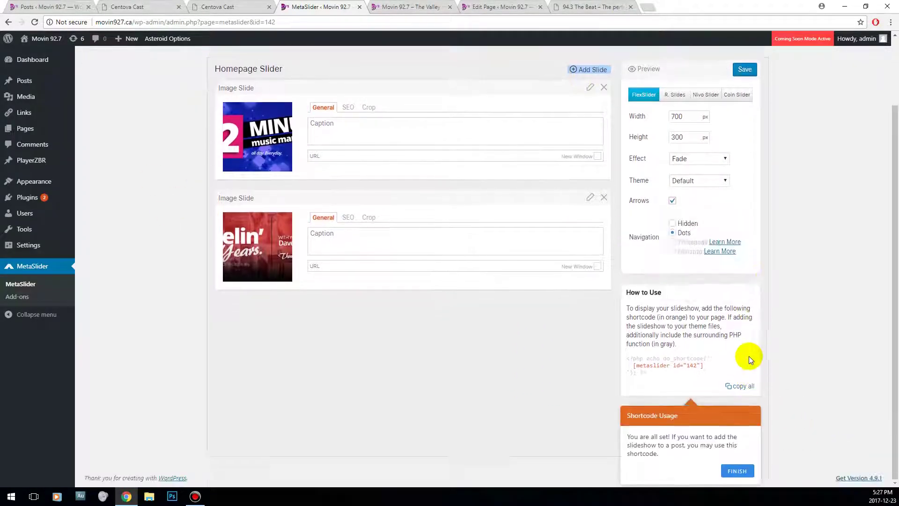
{"action": "left_click", "coordinate": [745, 69]}
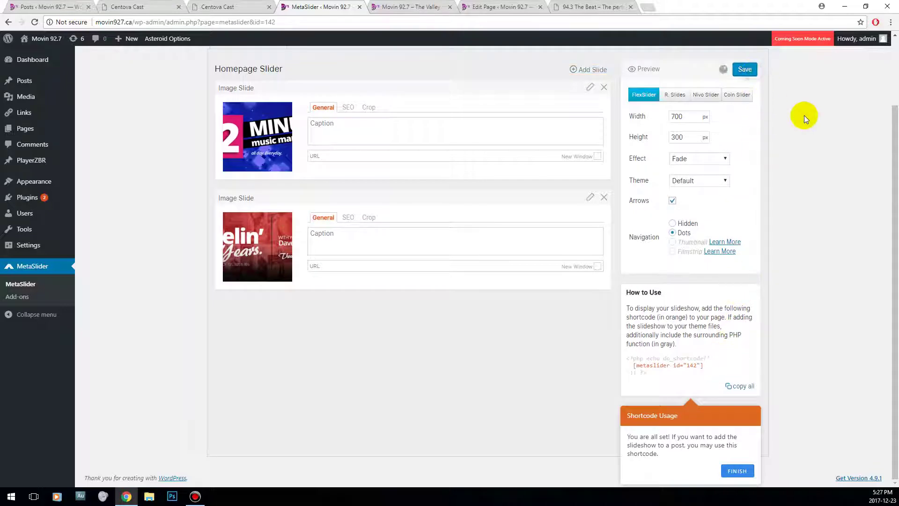
{"action": "left_click", "coordinate": [731, 469]}
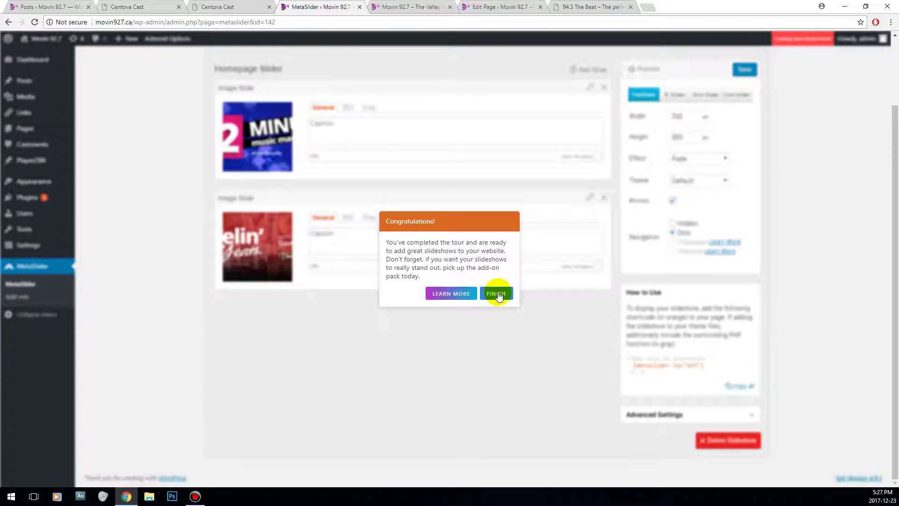
{"action": "left_click", "coordinate": [496, 294]}
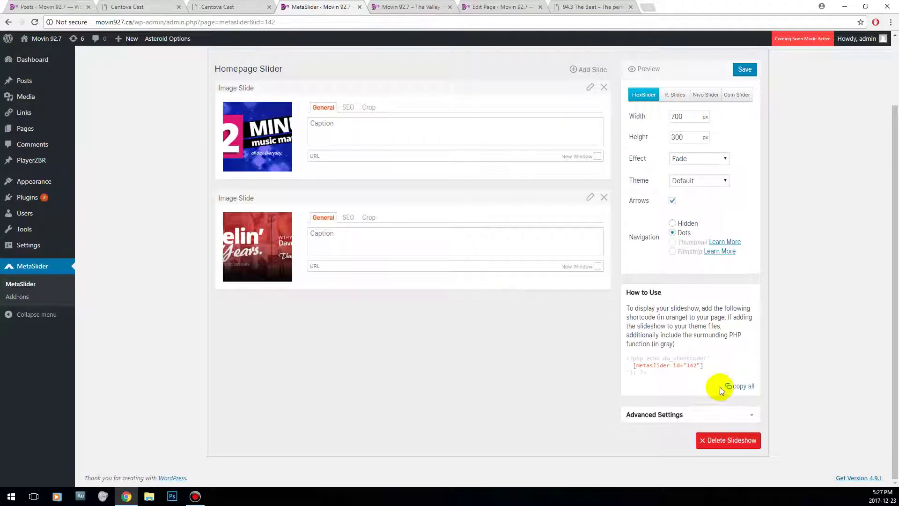
- Reload the live home page and compare it with the Homepage Slider's edit page
{"action": "scroll", "coordinate": [717, 392], "scroll_direction": "up", "scroll_amount": 2}
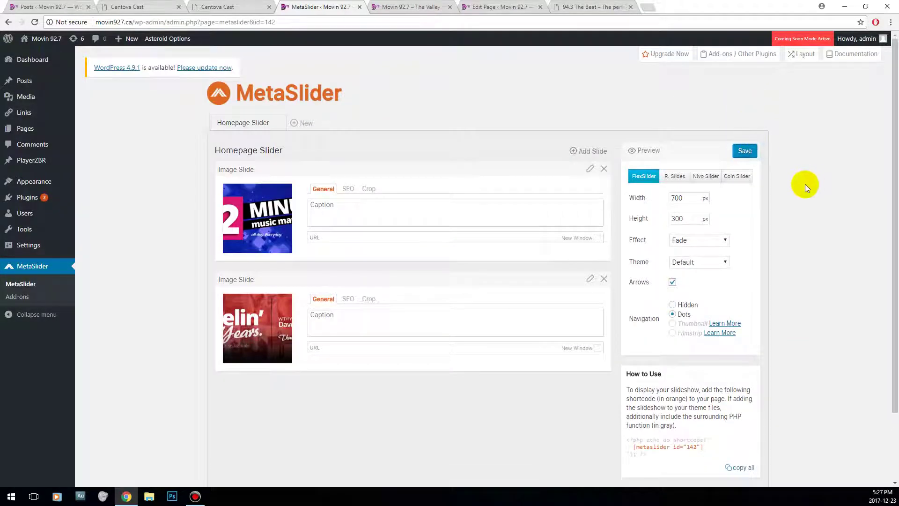
{"action": "scroll", "coordinate": [800, 194], "scroll_direction": "down", "scroll_amount": 2}
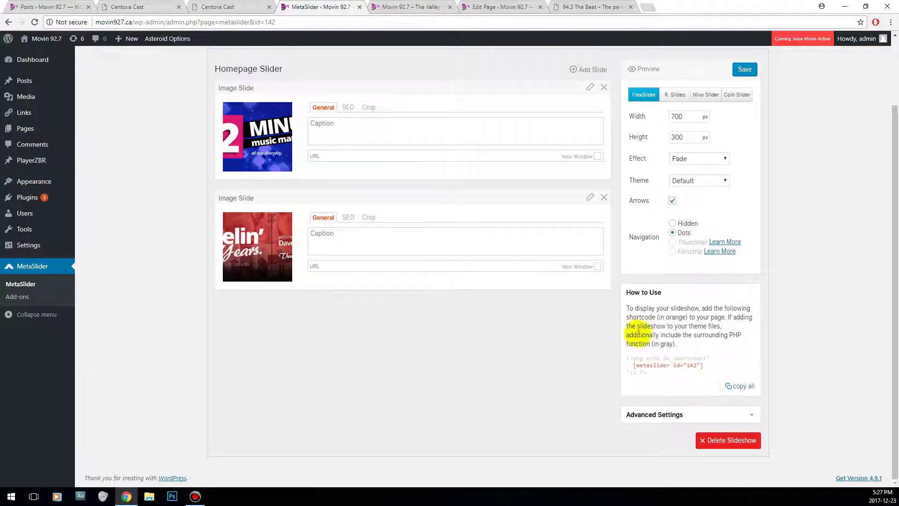
{"action": "left_click", "coordinate": [406, 7]}
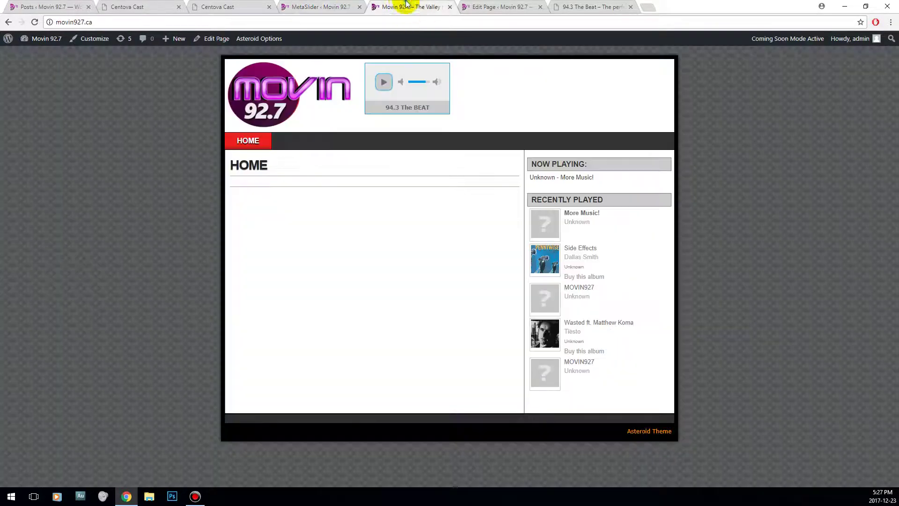
{"action": "left_click", "coordinate": [35, 22]}
{"action": "left_click", "coordinate": [295, 8]}
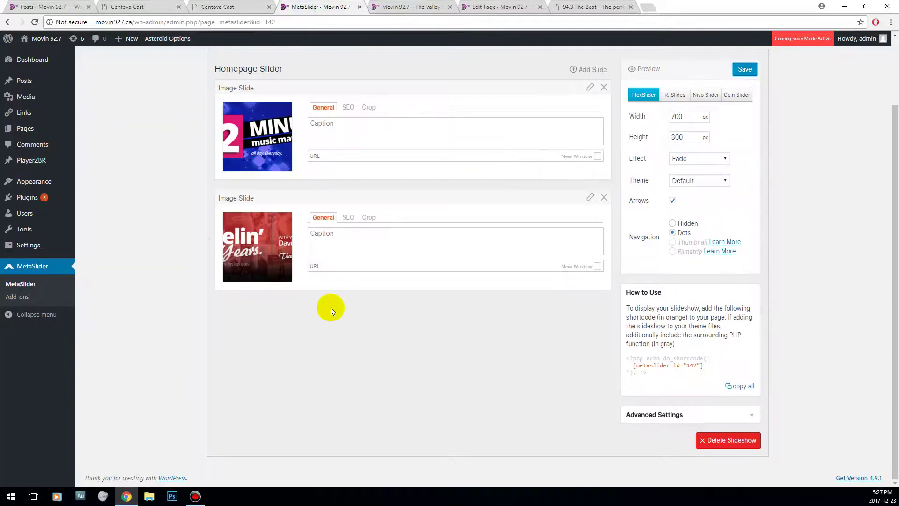
{"action": "left_click", "coordinate": [378, 5]}
{"action": "left_click", "coordinate": [302, 4]}
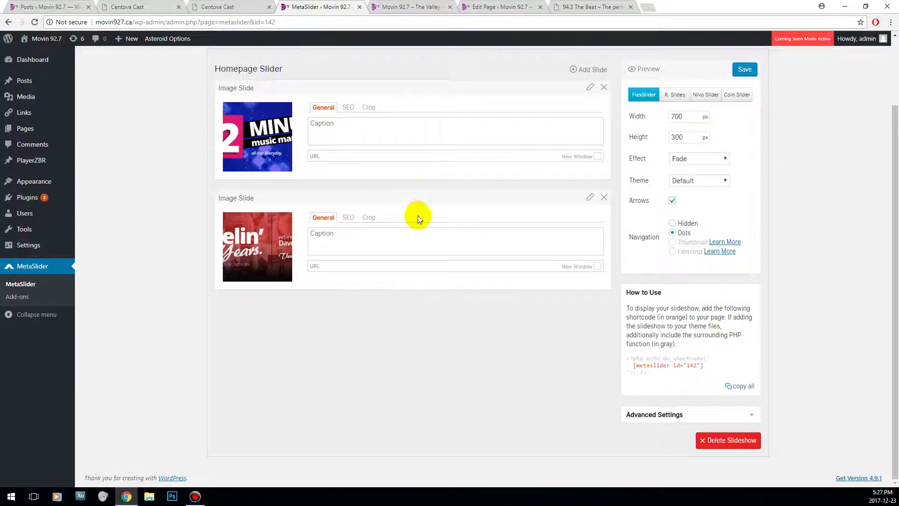
- Copy the slideshow's shortcode [metaslider id="142"] from the usage instructions
{"action": "scroll", "coordinate": [383, 291], "scroll_direction": "up", "scroll_amount": 1}
{"action": "scroll", "coordinate": [383, 288], "scroll_direction": "up", "scroll_amount": 2}
{"action": "scroll", "coordinate": [688, 351], "scroll_direction": "down", "scroll_amount": 3}
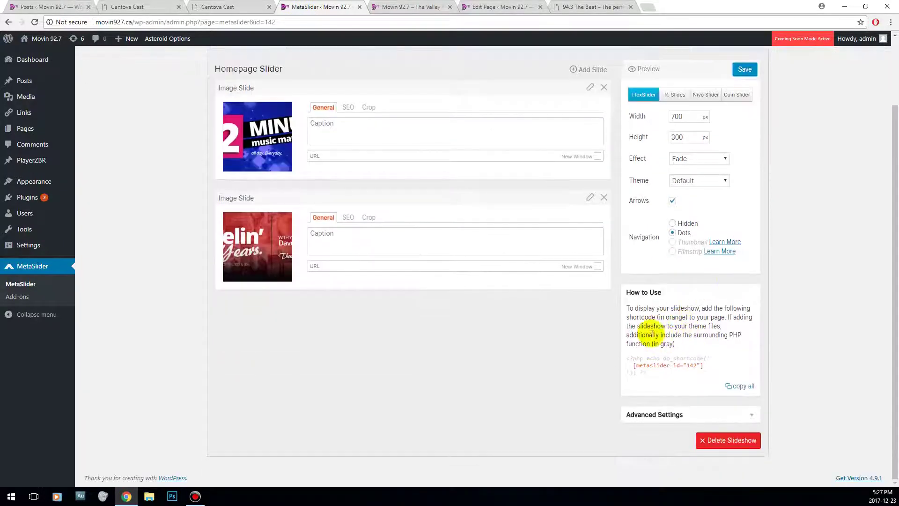
{"action": "left_click_drag", "start_coordinate": [630, 292], "coordinate": [712, 357]}
{"action": "left_click", "coordinate": [682, 367]}
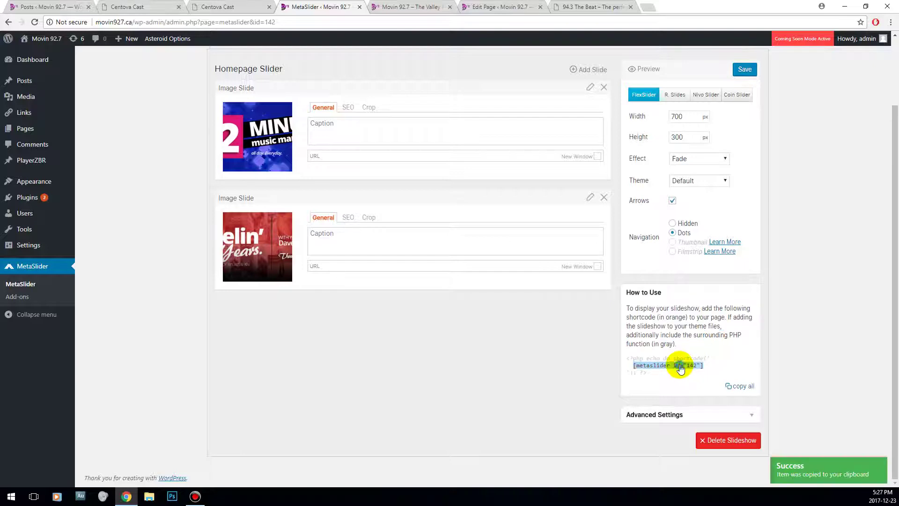
{"action": "left_click", "coordinate": [680, 368]}
{"action": "right_click", "coordinate": [680, 368]}
{"action": "left_click", "coordinate": [712, 369]}
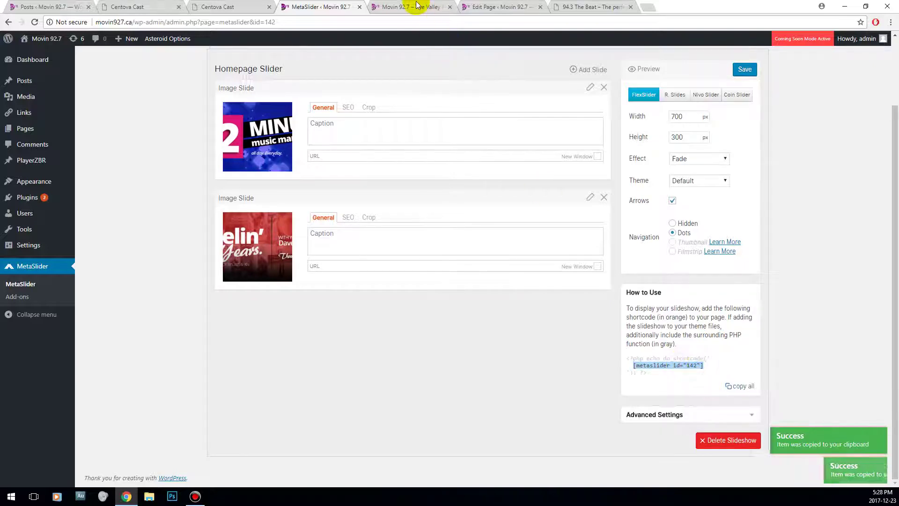
- Switch to the HOME page's editor and reload it, ready for editing its content
{"action": "left_click", "coordinate": [475, 5]}
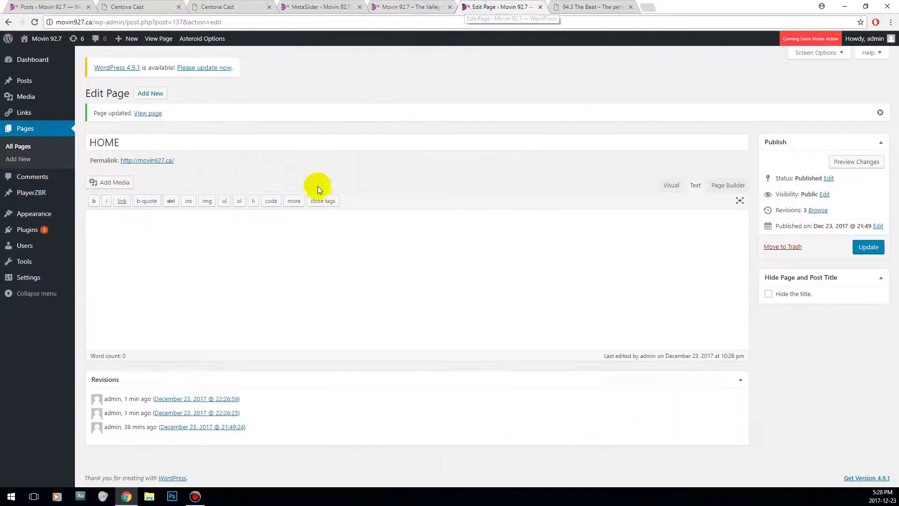
{"action": "left_click", "coordinate": [676, 185]}
{"action": "left_click", "coordinate": [688, 186]}
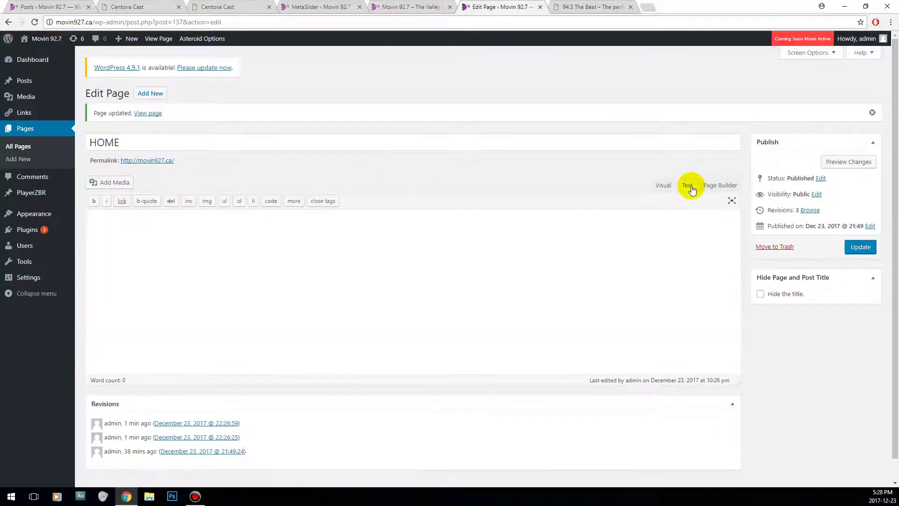
{"action": "left_click", "coordinate": [35, 22]}
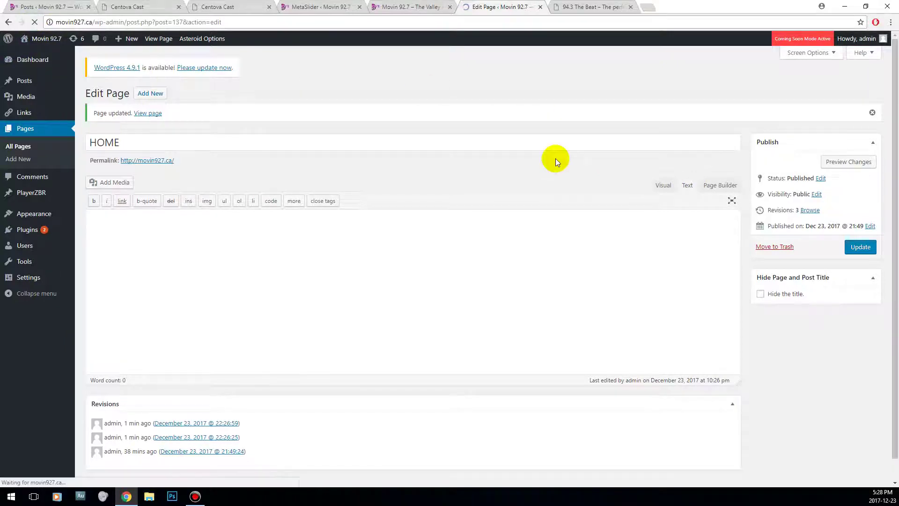
{"action": "left_click", "coordinate": [167, 215]}
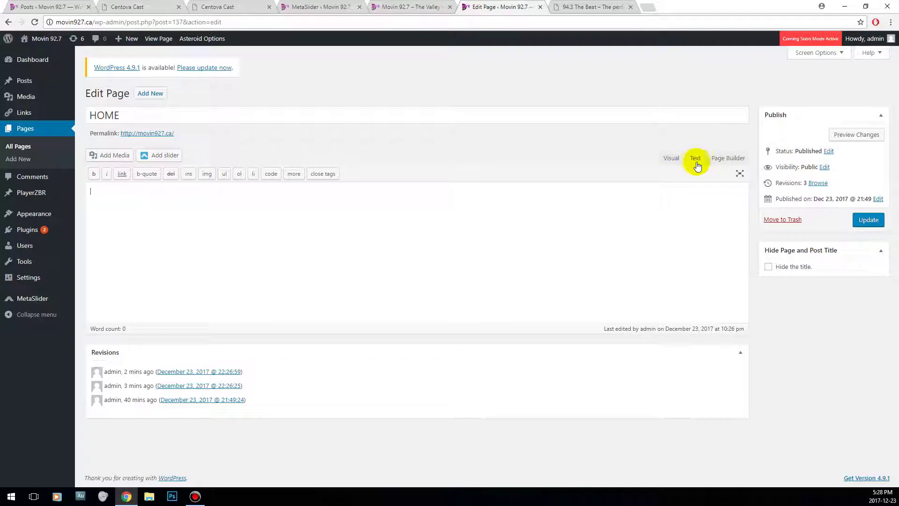
- Paste the shortcode [metaslider id="142"] into the HOME page's content in Visual mode and update the page
{"action": "left_click", "coordinate": [670, 157]}
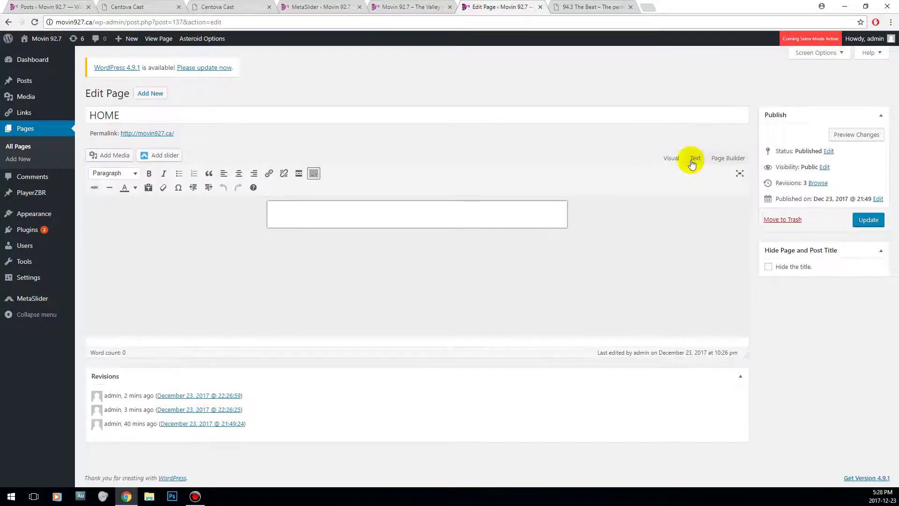
{"action": "left_click", "coordinate": [694, 162]}
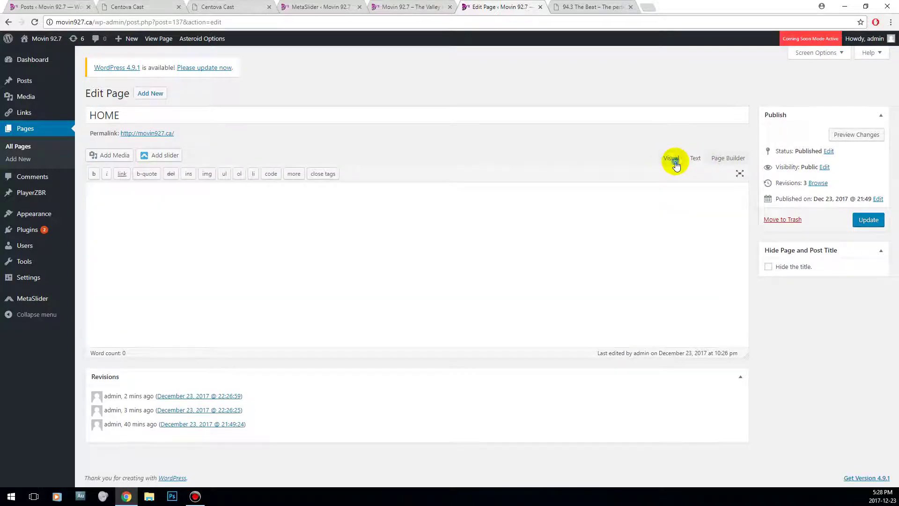
{"action": "left_click", "coordinate": [672, 159]}
{"action": "left_click", "coordinate": [697, 161]}
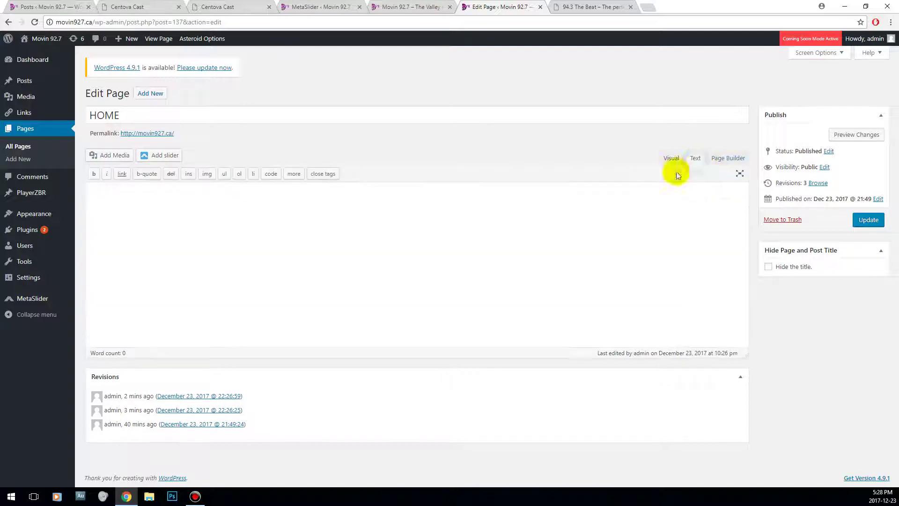
{"action": "left_click", "coordinate": [668, 157]}
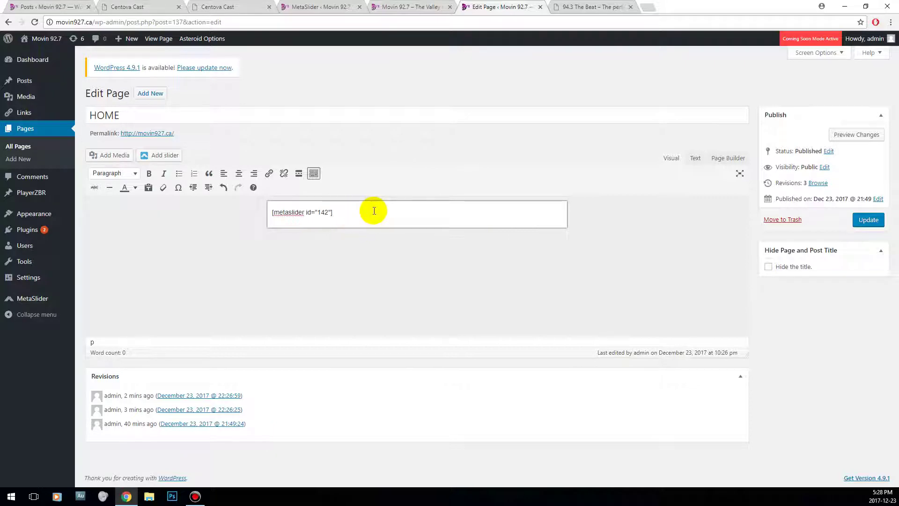
{"action": "left_click_drag", "start_coordinate": [361, 212], "coordinate": [2, 200]}
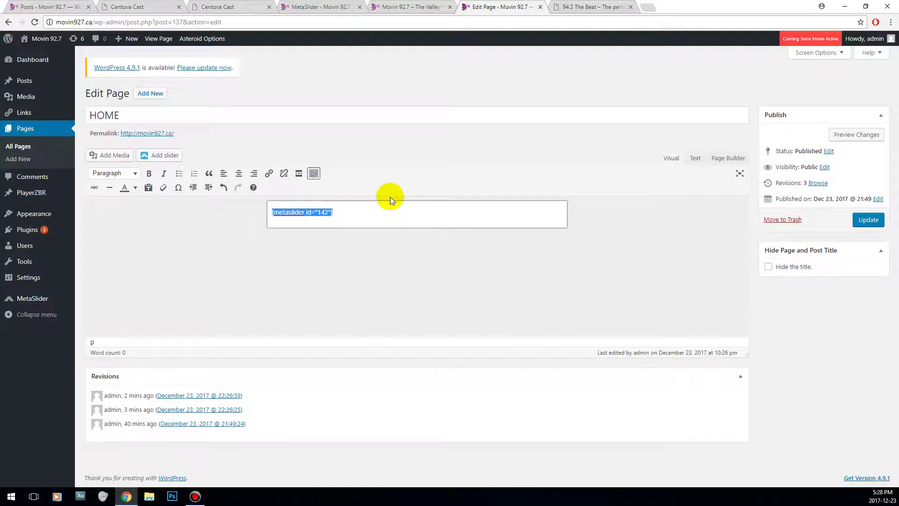
{"action": "left_click", "coordinate": [867, 219]}
- Reload the live home page and advance through the slideshow's slides
{"action": "left_click", "coordinate": [384, 7]}
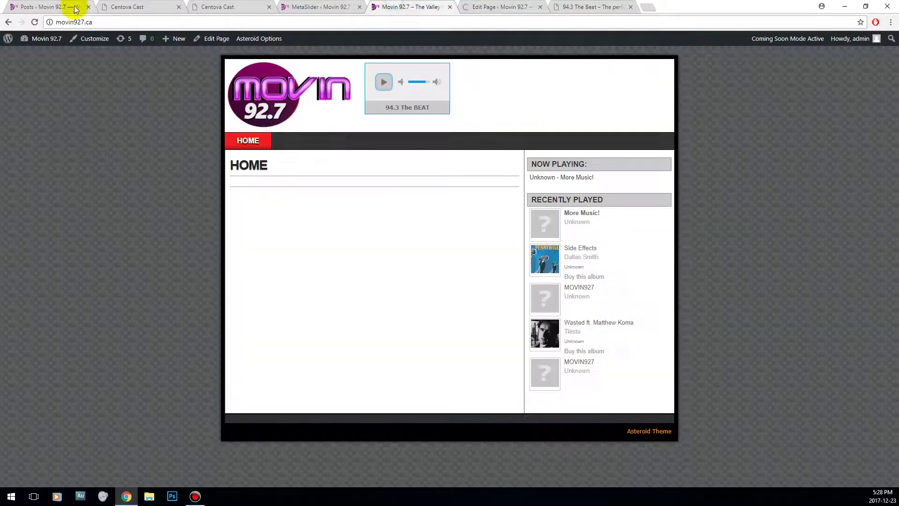
{"action": "left_click", "coordinate": [35, 22]}
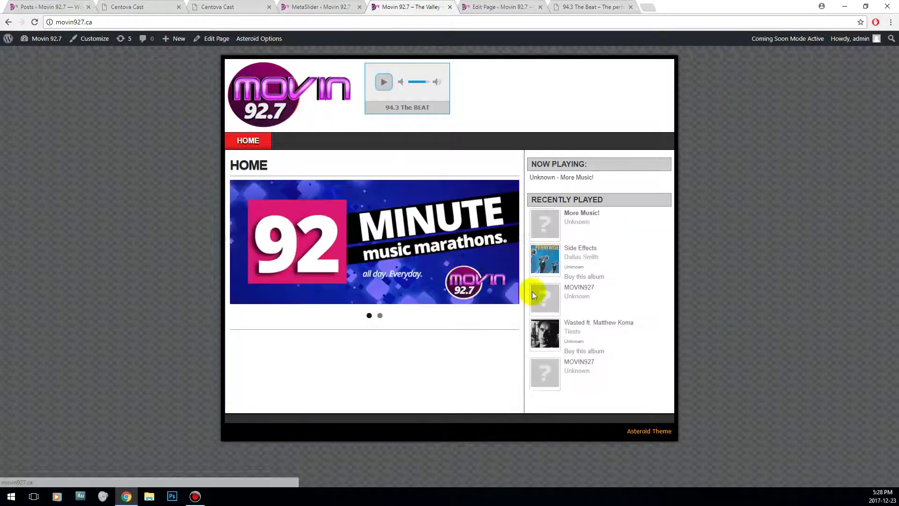
{"action": "left_click", "coordinate": [511, 238]}
{"action": "left_click", "coordinate": [512, 240]}
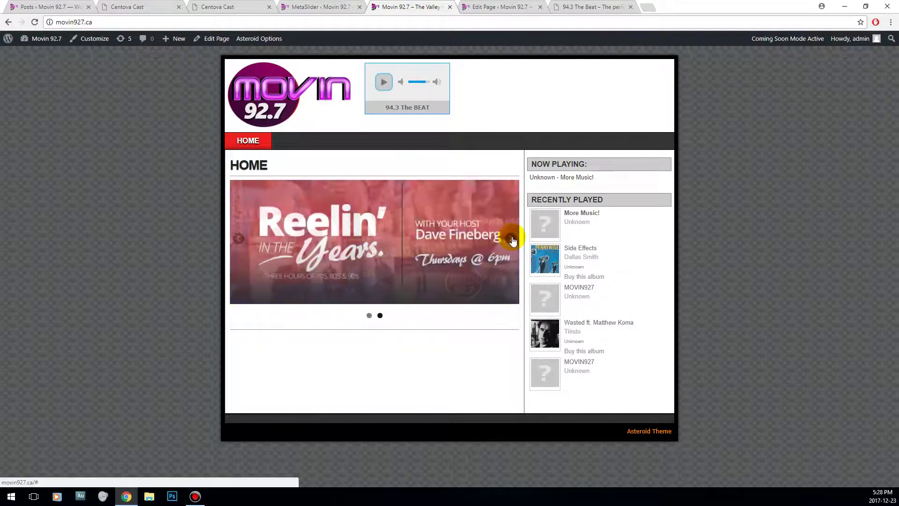
- Return to the HOME page's editor and delete the slideshow shortcode from its content
{"action": "left_click", "coordinate": [327, 7]}
{"action": "left_click", "coordinate": [496, 7]}
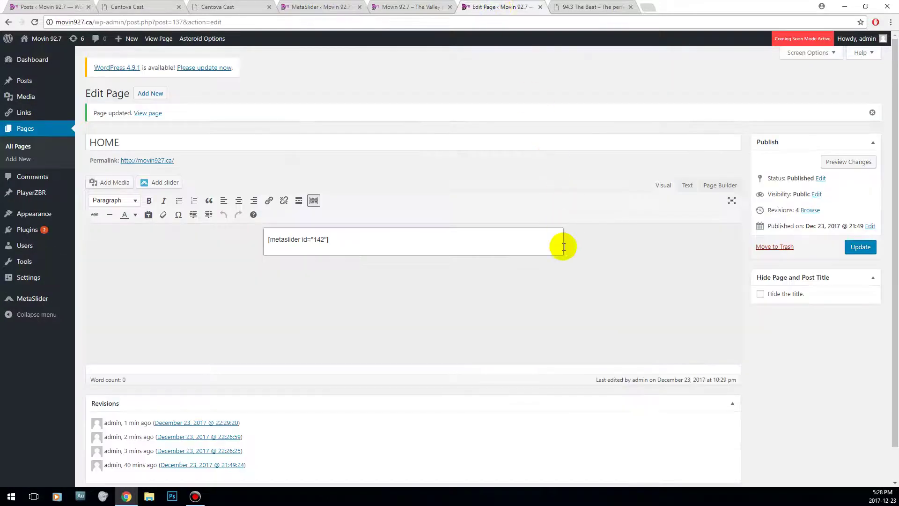
{"action": "triple_click", "coordinate": [520, 244]}
{"action": "key", "text": "BackSpace"}
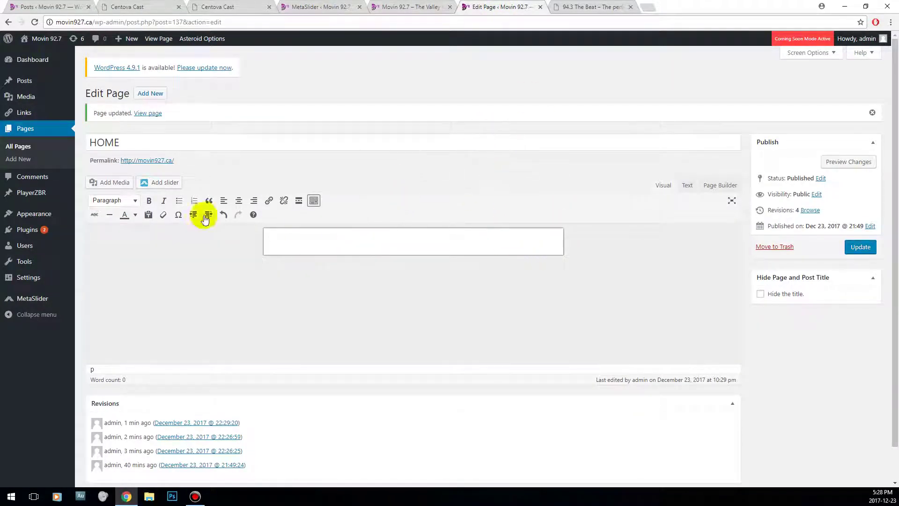
- Insert the Homepage Slider slideshow into the HOME page's content with the Add slider tool
{"action": "left_click", "coordinate": [152, 183]}
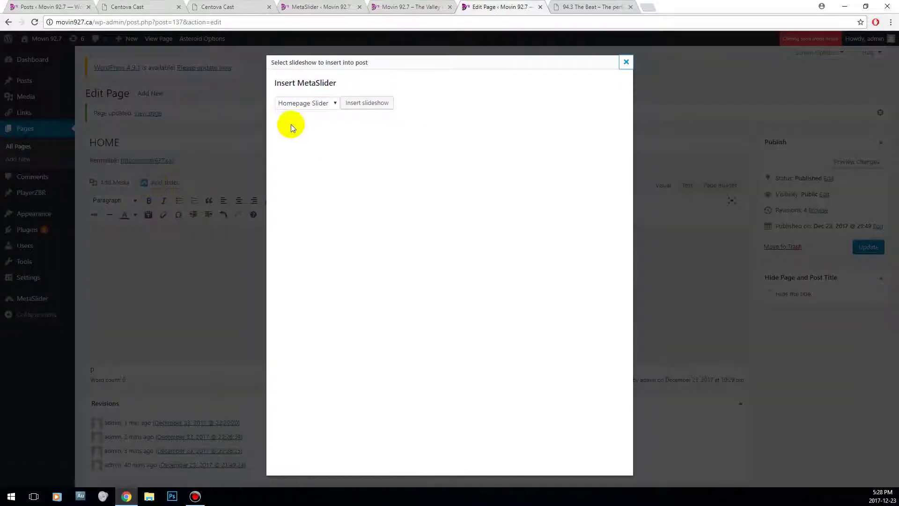
{"action": "left_click", "coordinate": [626, 61]}
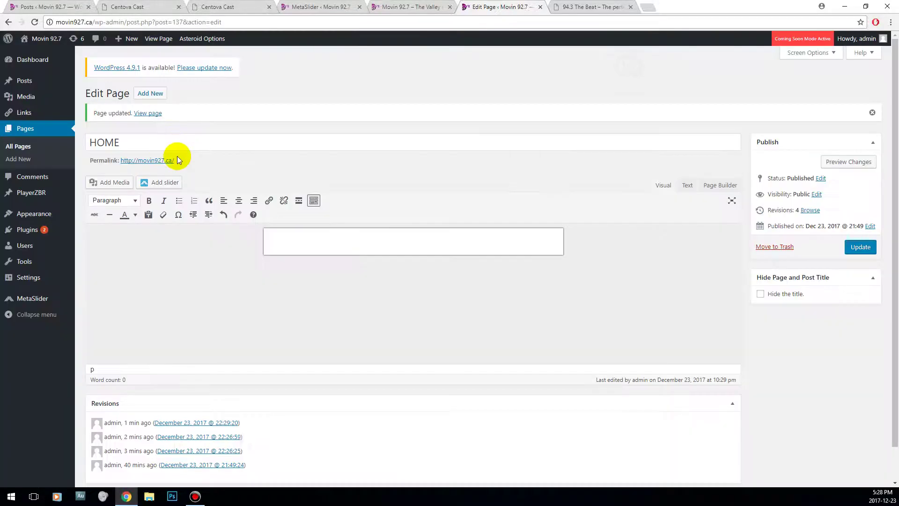
{"action": "left_click", "coordinate": [162, 182]}
{"action": "left_click", "coordinate": [307, 102]}
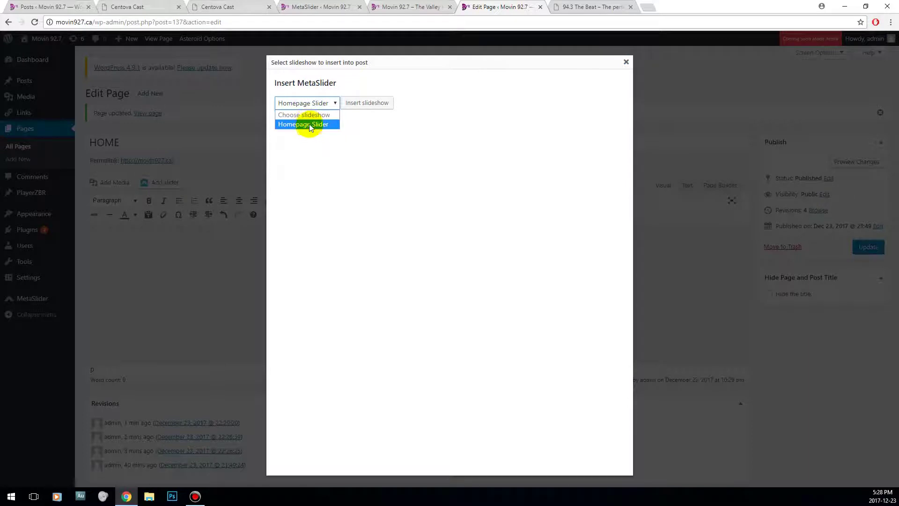
{"action": "left_click", "coordinate": [311, 124]}
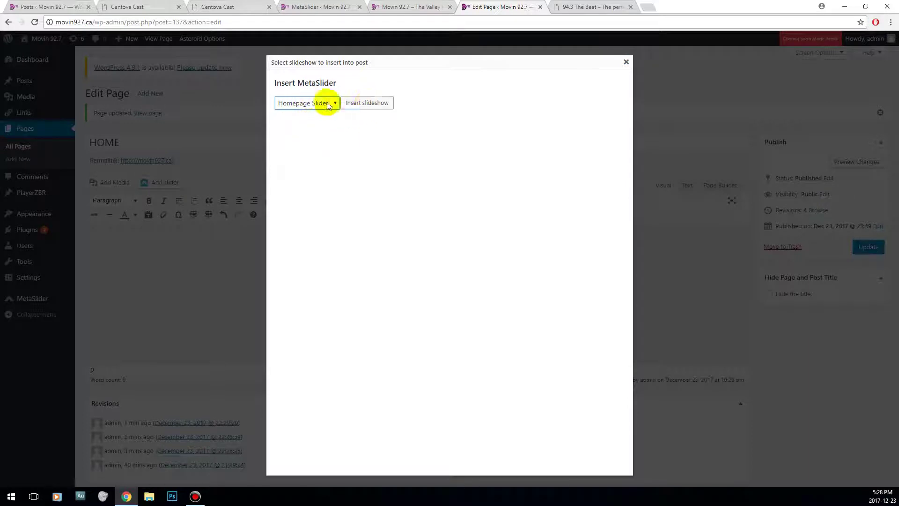
{"action": "left_click", "coordinate": [355, 108]}
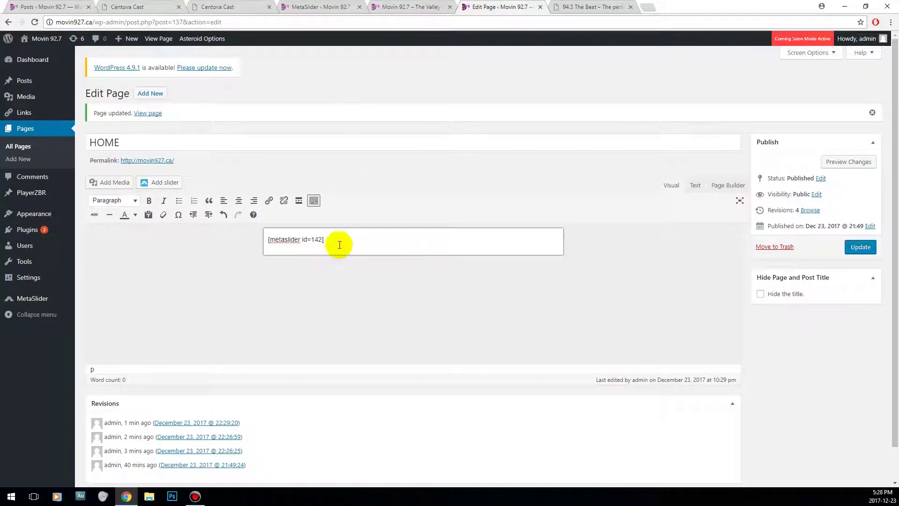
- Update the HOME page and reload the live home page to check the slideshow
{"action": "left_click", "coordinate": [860, 247]}
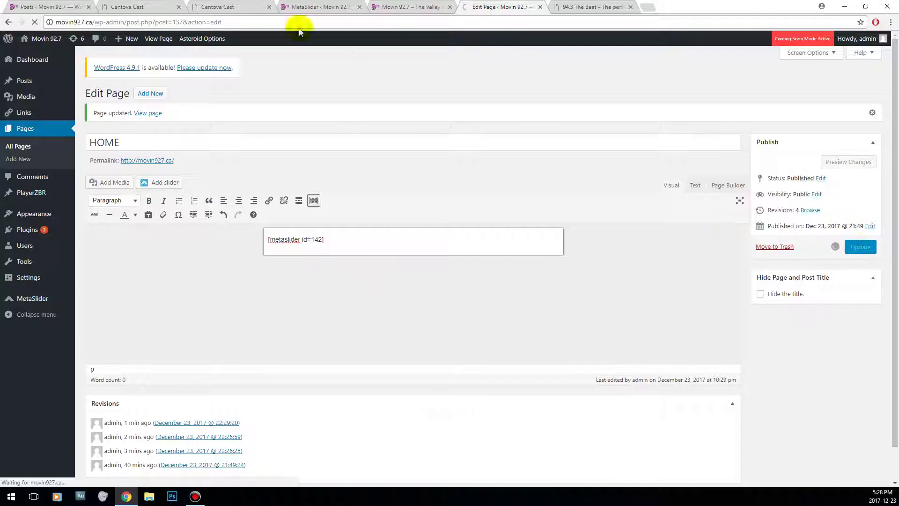
{"action": "left_click", "coordinate": [412, 7]}
{"action": "left_click", "coordinate": [33, 20]}
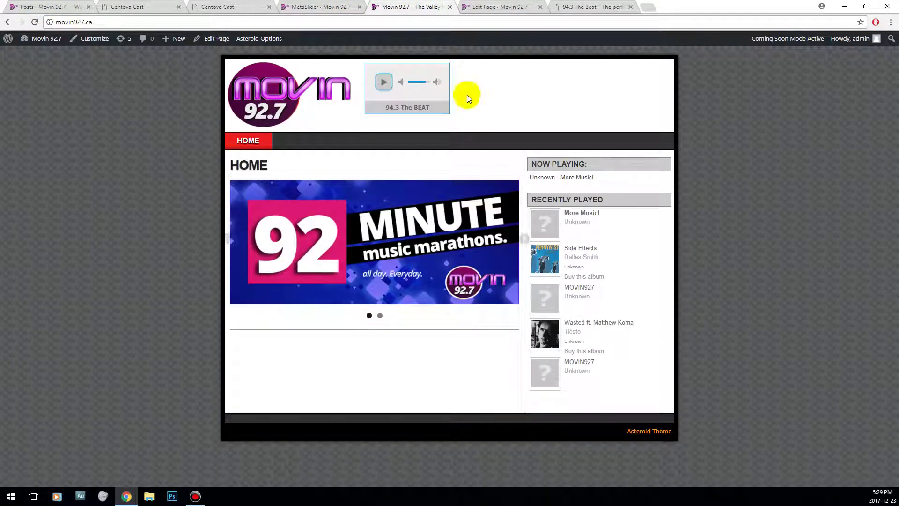
- Create a post "JB Caught in Florida doing bad stuff" with text "This past week JB was caught doing bad stuff in Florida. It was a shame."
{"action": "left_click", "coordinate": [486, 7]}
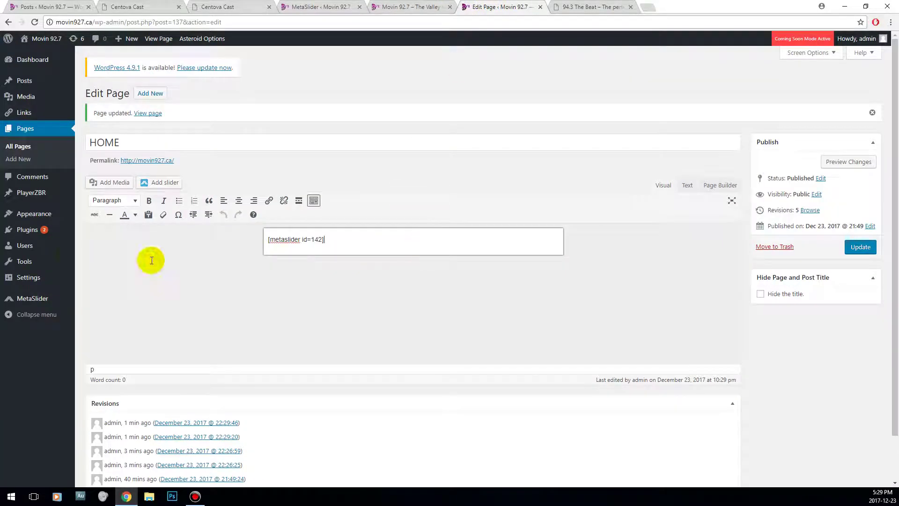
{"action": "right_click", "coordinate": [25, 83]}
{"action": "left_click", "coordinate": [57, 89]}
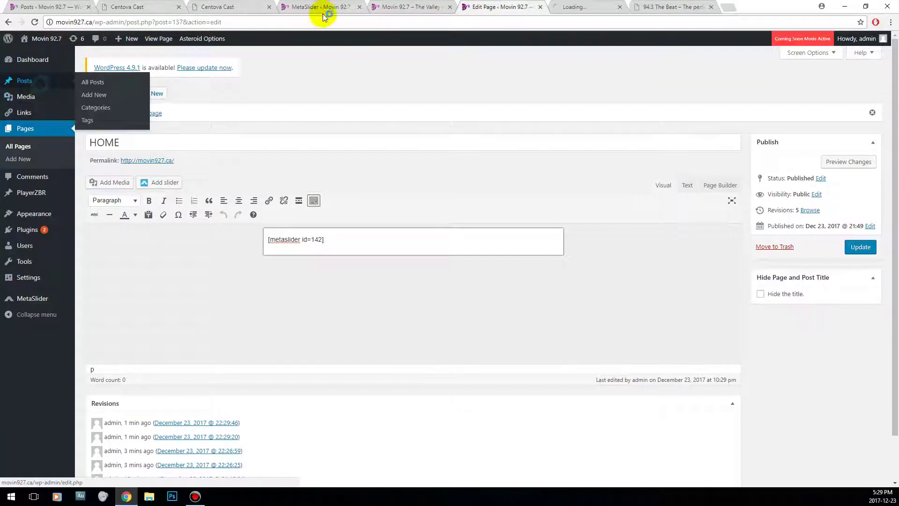
{"action": "left_click", "coordinate": [593, 7]}
{"action": "left_click", "coordinate": [131, 93]}
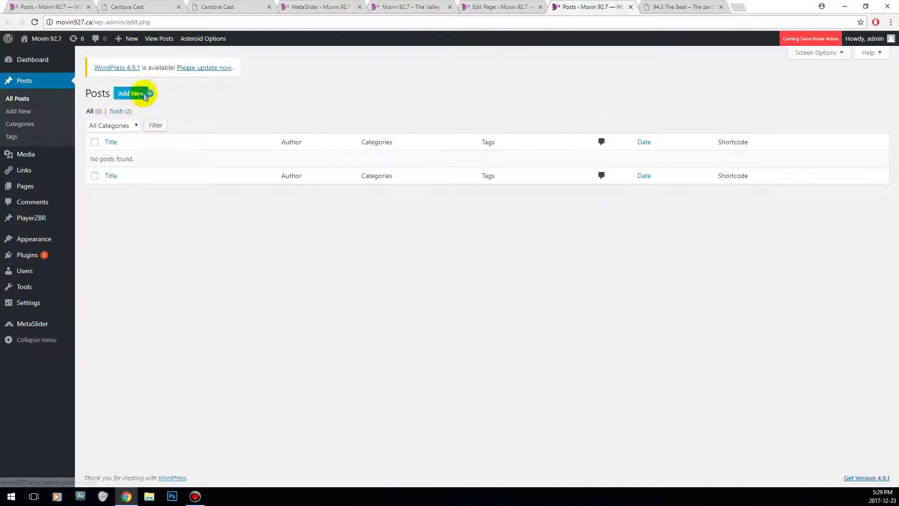
{"action": "left_click", "coordinate": [130, 93]}
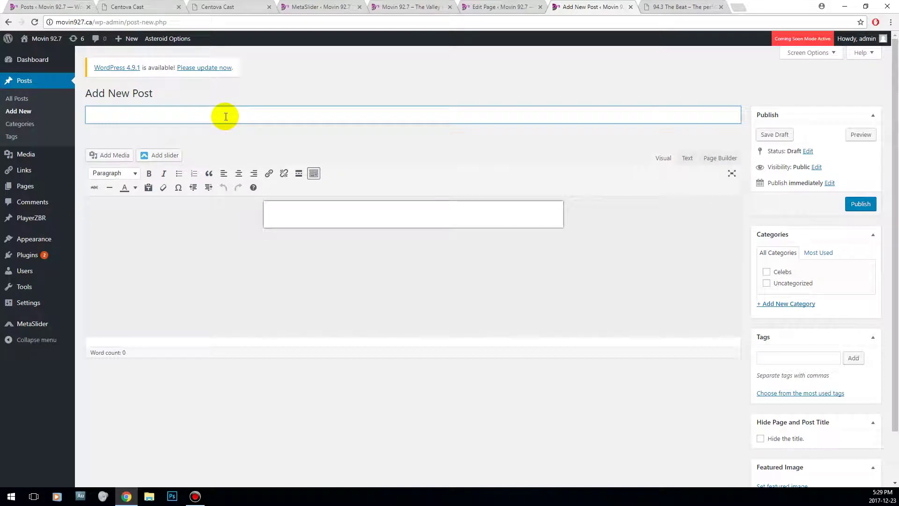
{"action": "type", "text": "JB Caught in Florida doing"}
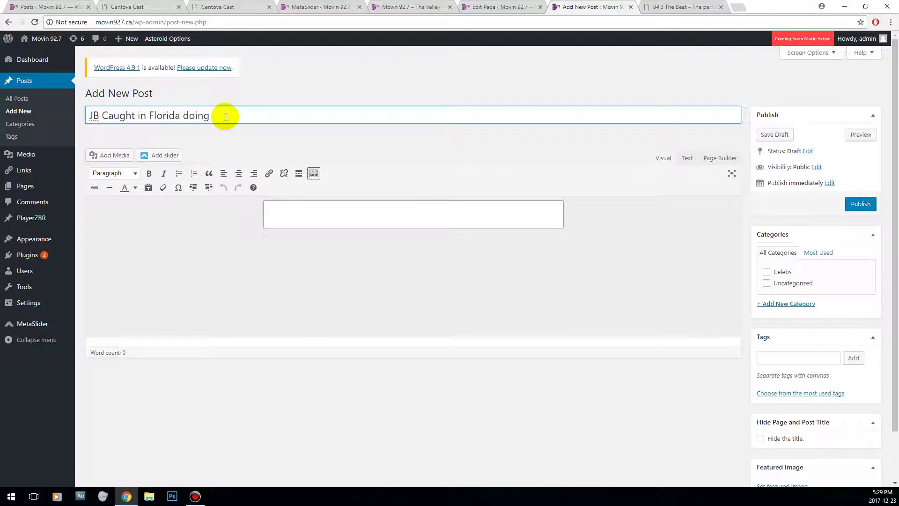
{"action": "key", "text": "Tab"}
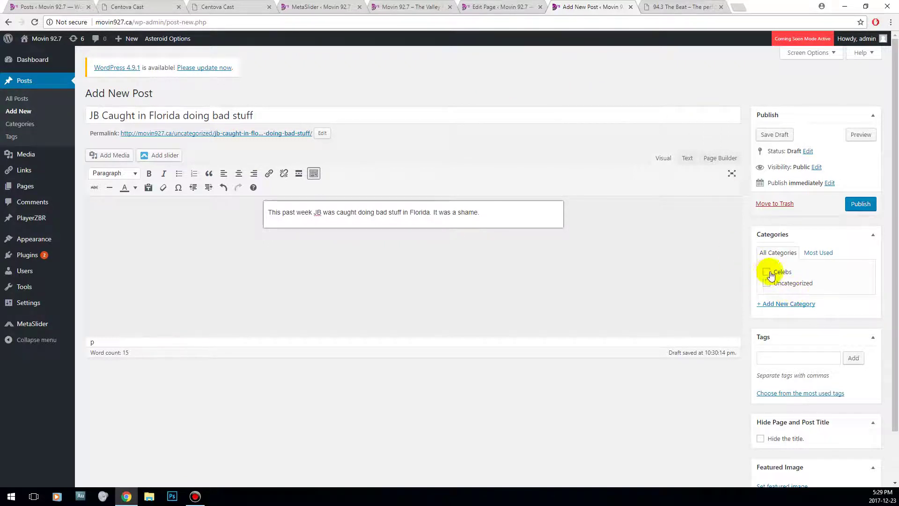
- Assign the post to the Uncategorized category and set an image from the media library as its featured image
{"action": "scroll", "coordinate": [802, 317], "scroll_direction": "down", "scroll_amount": 2}
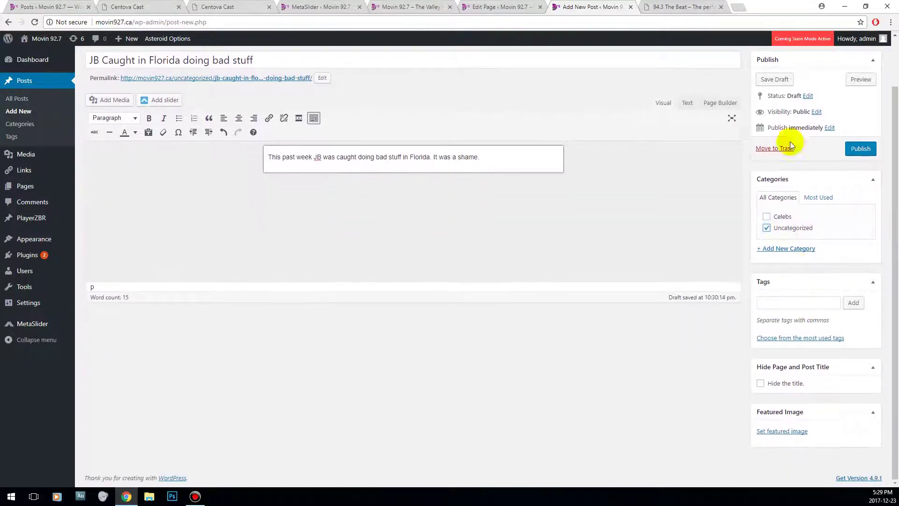
{"action": "left_click", "coordinate": [799, 434]}
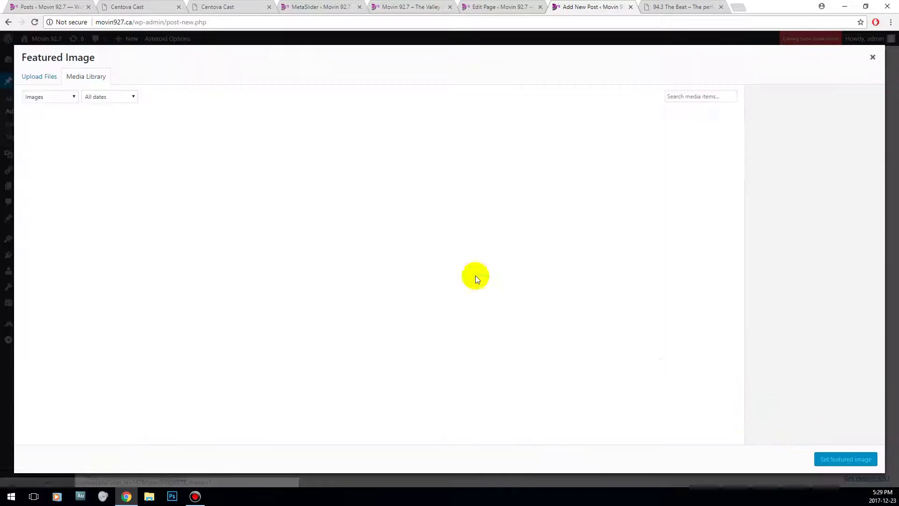
{"action": "left_click", "coordinate": [198, 288]}
{"action": "left_click", "coordinate": [845, 459]}
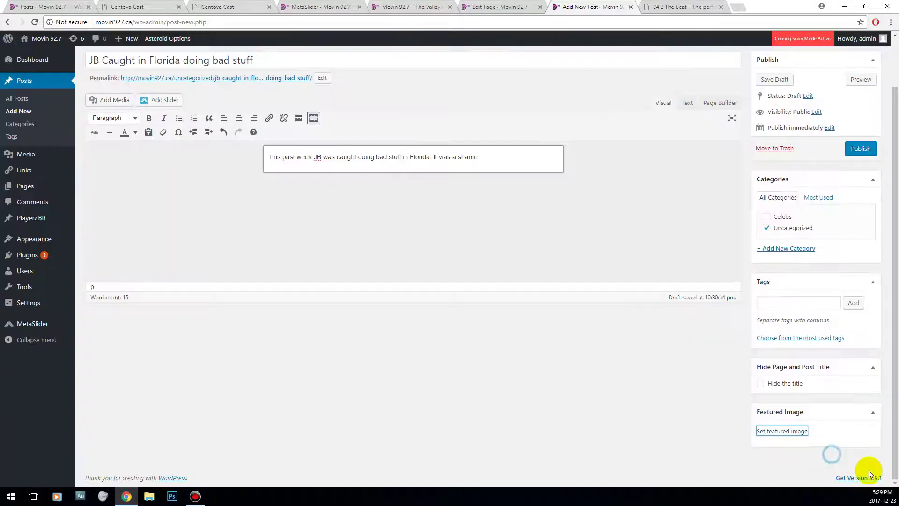
{"action": "scroll", "coordinate": [720, 386], "scroll_direction": "down", "scroll_amount": 2}
{"action": "scroll", "coordinate": [642, 341], "scroll_direction": "up", "scroll_amount": 3}
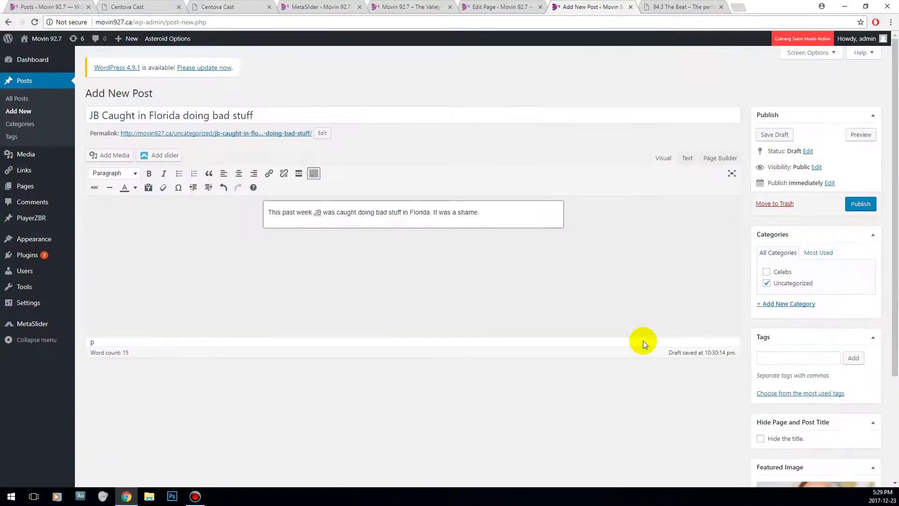
- Publish the post and reload the live home page in its browser tab, placed after the HOME page's editor
{"action": "left_click", "coordinate": [860, 208]}
{"action": "left_click_drag", "start_coordinate": [403, 7], "coordinate": [492, 6]}
{"action": "left_click", "coordinate": [31, 20]}
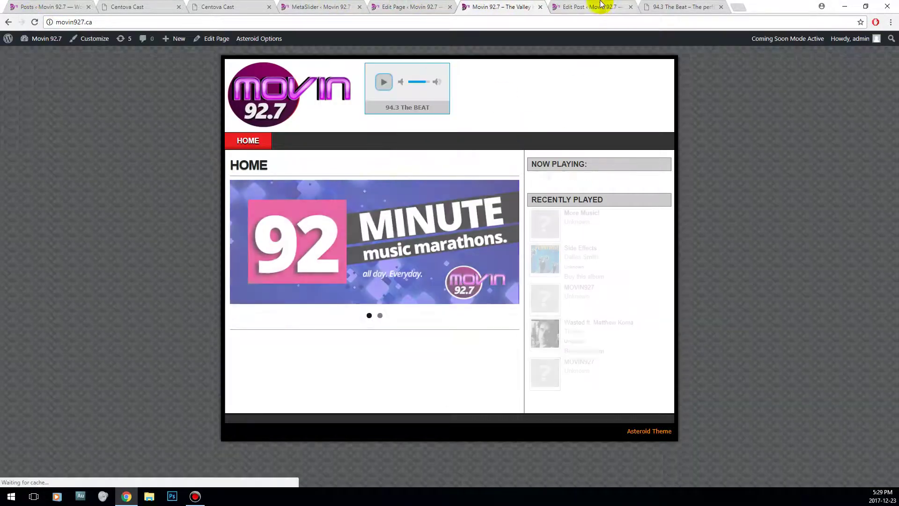
- Switch the HOME page to Page Builder, copying its existing content over, and inspect the resulting SiteOrigin Editor widget
{"action": "left_click", "coordinate": [411, 7]}
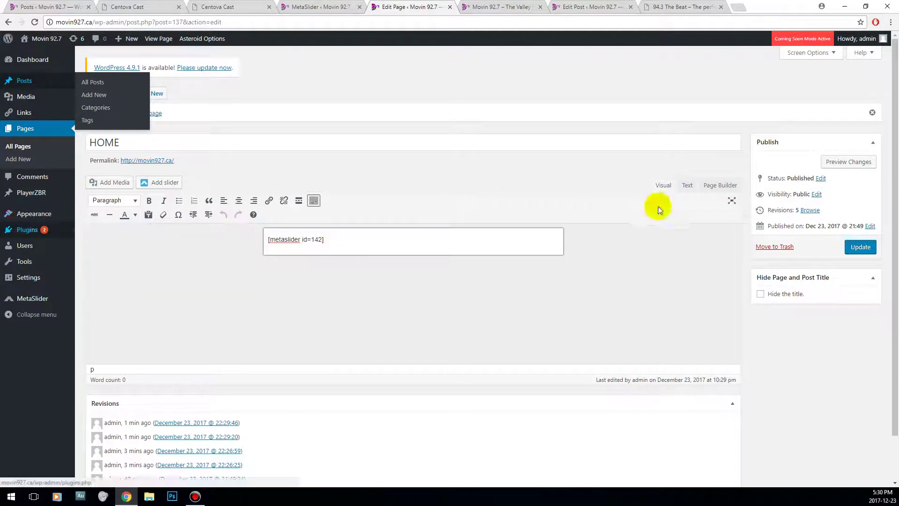
{"action": "left_click", "coordinate": [719, 189]}
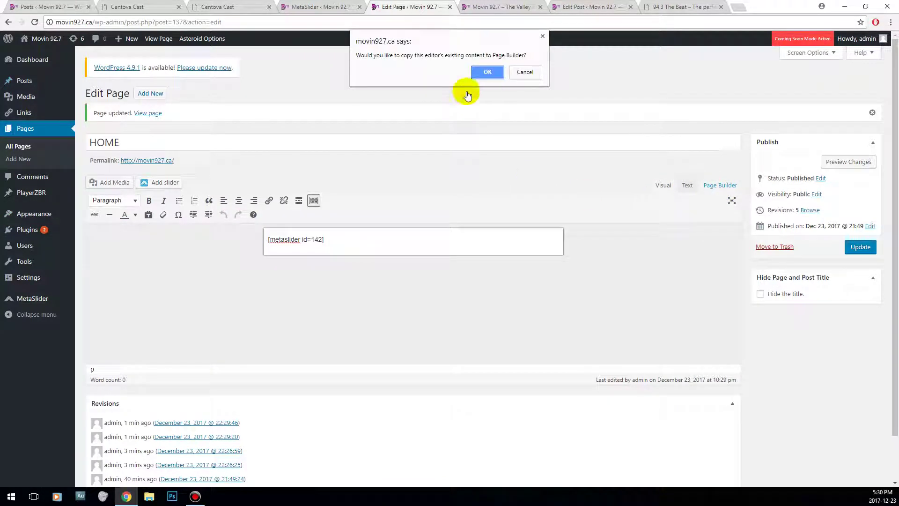
{"action": "left_click", "coordinate": [485, 75]}
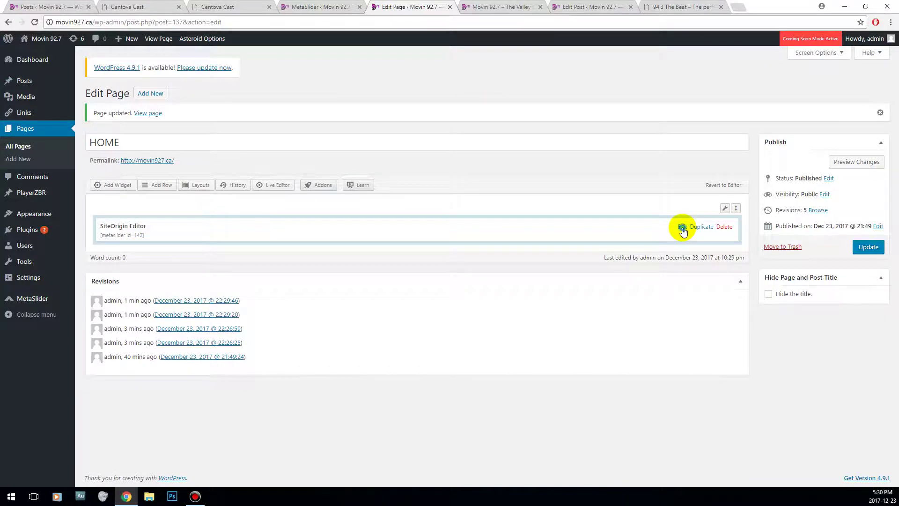
{"action": "left_click", "coordinate": [684, 226]}
{"action": "left_click", "coordinate": [873, 59]}
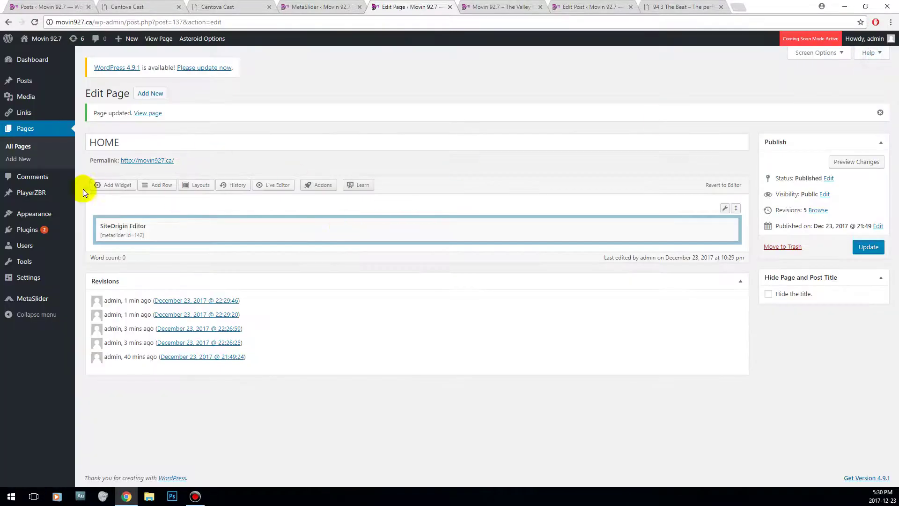
- Add a Recent Posts widget below the slideshow on the HOME page and set it to display the post date
{"action": "left_click", "coordinate": [125, 191]}
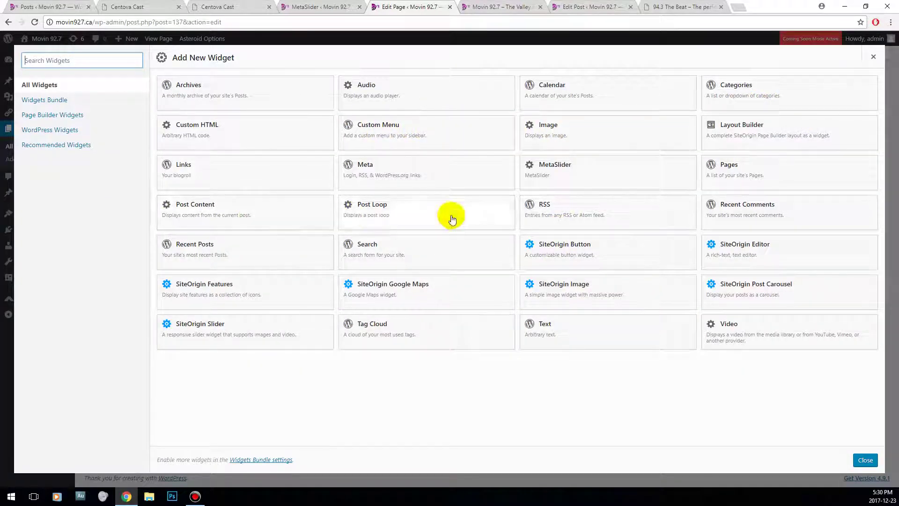
{"action": "left_click", "coordinate": [229, 244]}
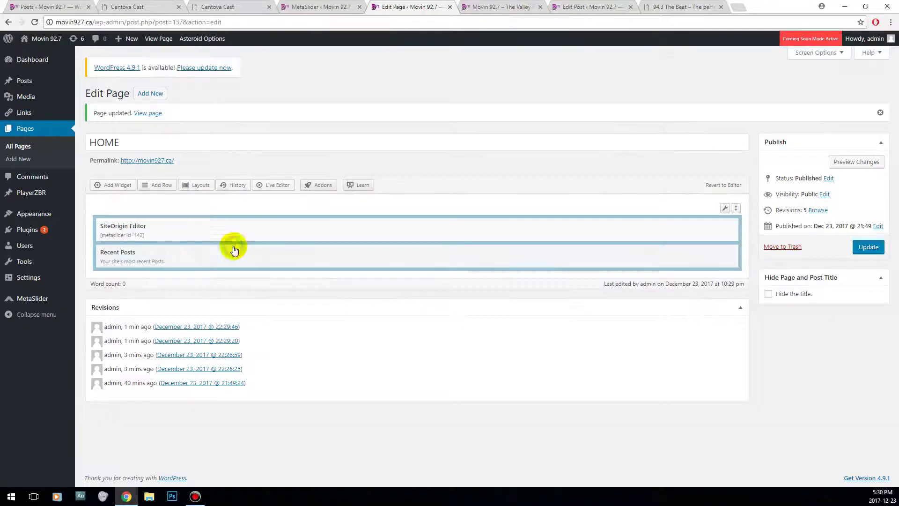
{"action": "left_click", "coordinate": [683, 253]}
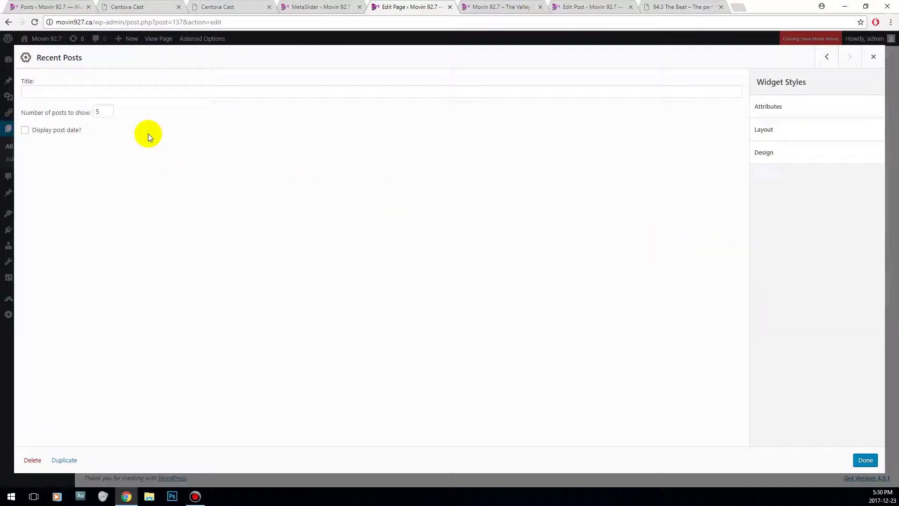
{"action": "left_click", "coordinate": [70, 130]}
{"action": "left_click", "coordinate": [861, 463]}
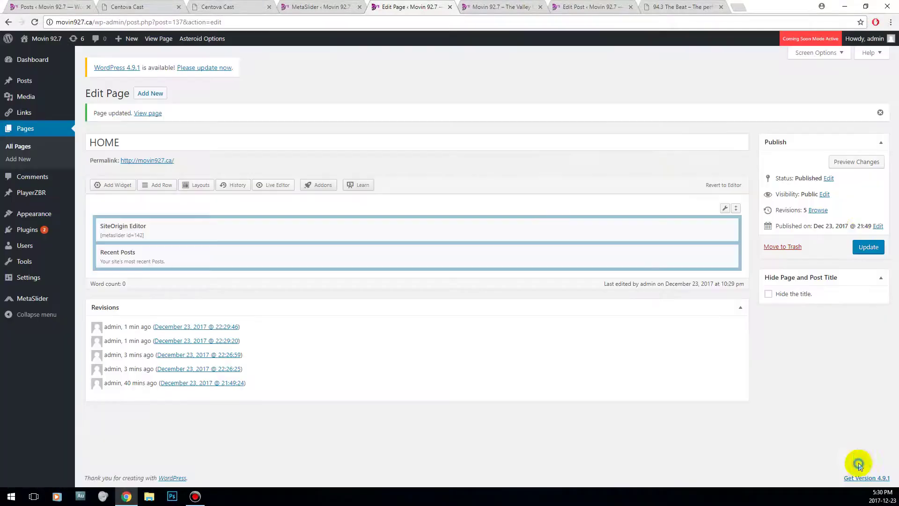
- Update the HOME page and reload the live home page to check the recent posts list
{"action": "left_click", "coordinate": [867, 247]}
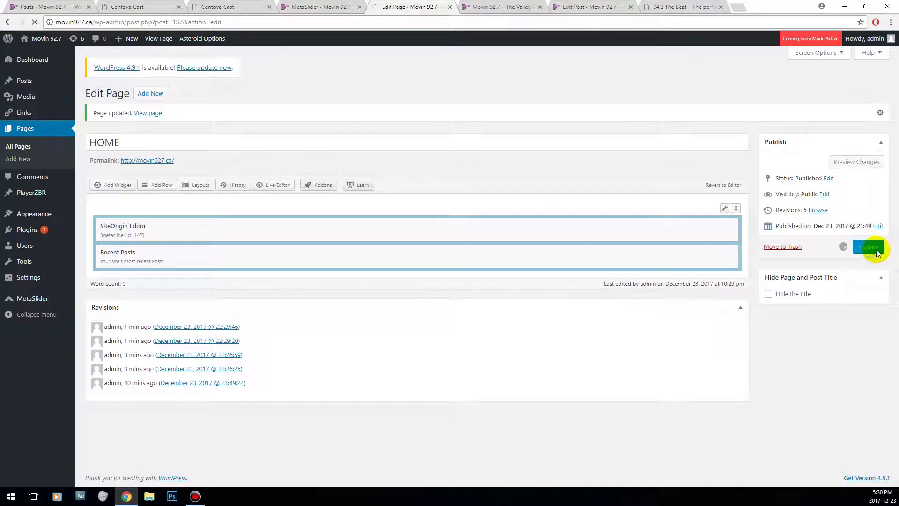
{"action": "left_click", "coordinate": [497, 7]}
{"action": "left_click", "coordinate": [35, 22]}
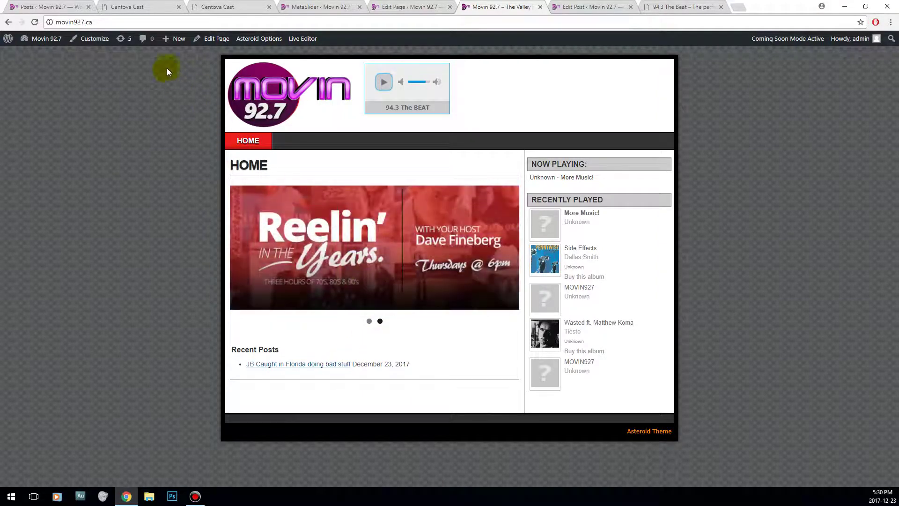
- Create a new page titled "ON AIR" and publish it
{"action": "mouse_move", "coordinate": [174, 39]}
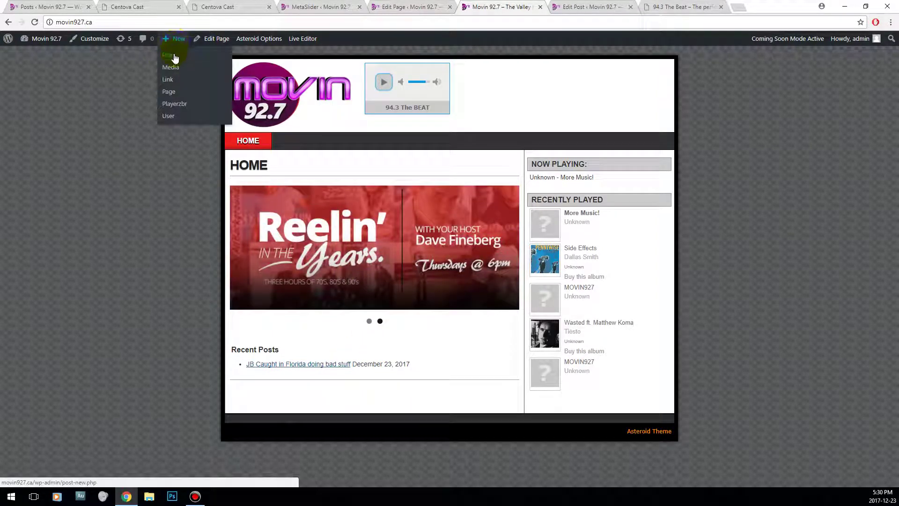
{"action": "left_click", "coordinate": [169, 92]}
{"action": "type", "text": "ON AIR"}
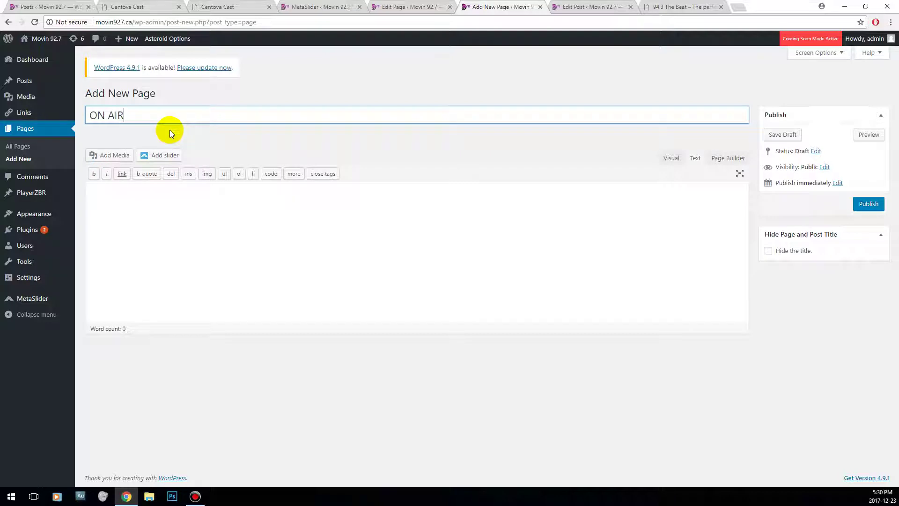
{"action": "left_click", "coordinate": [870, 204]}
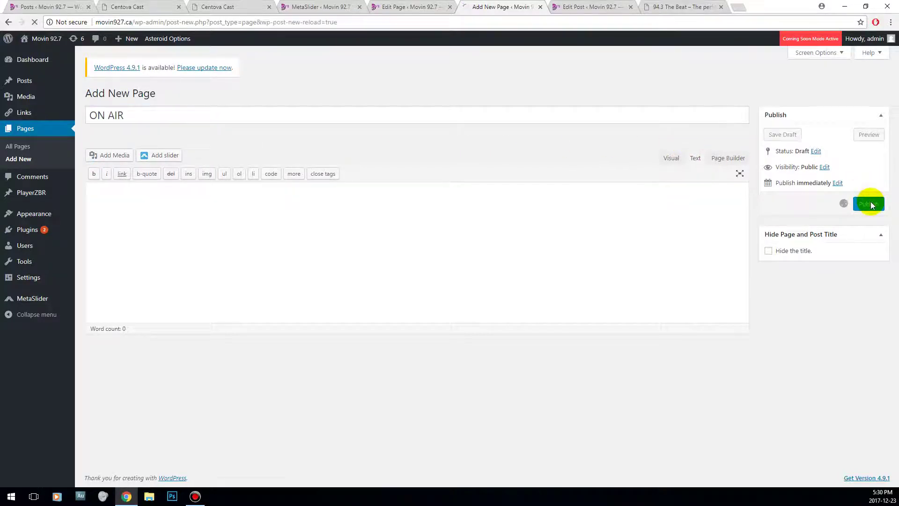
- Create another page titled "CONTACT" and publish it
{"action": "left_click", "coordinate": [150, 93]}
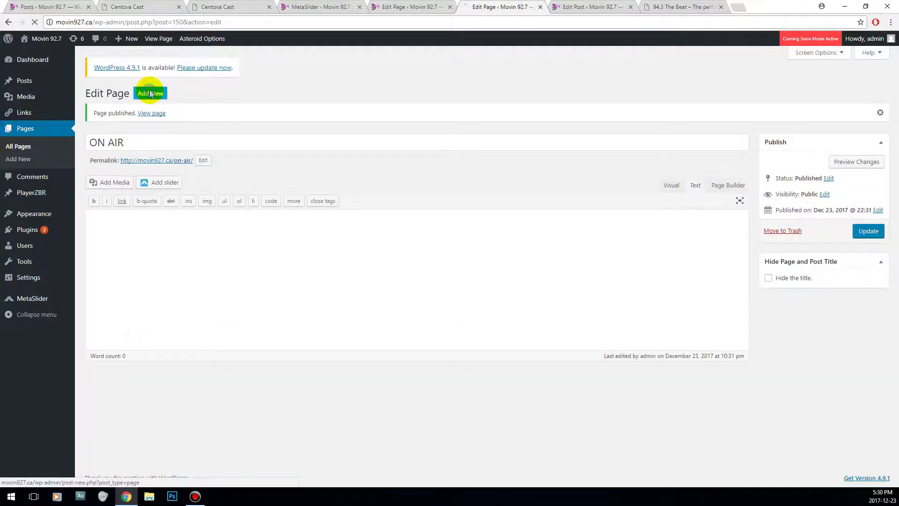
{"action": "type", "text": "CONTACT"}
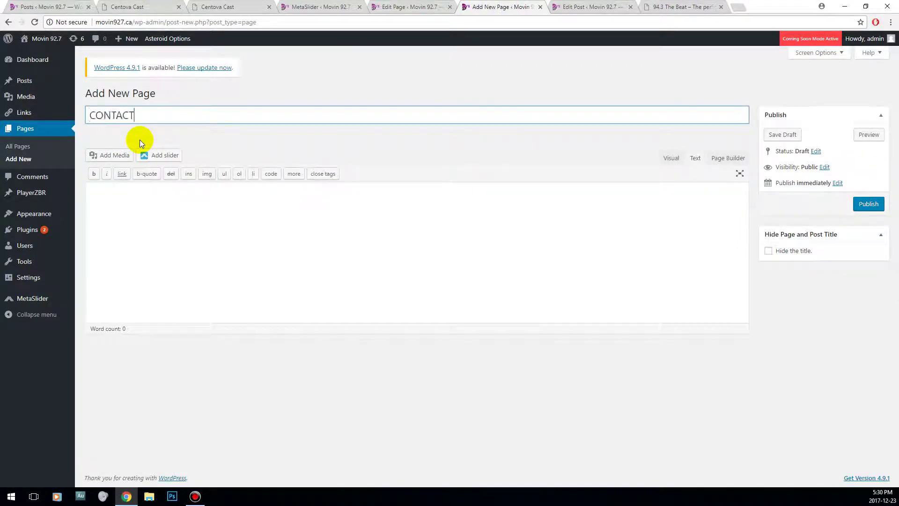
{"action": "left_click", "coordinate": [869, 204]}
{"action": "left_click", "coordinate": [866, 206]}
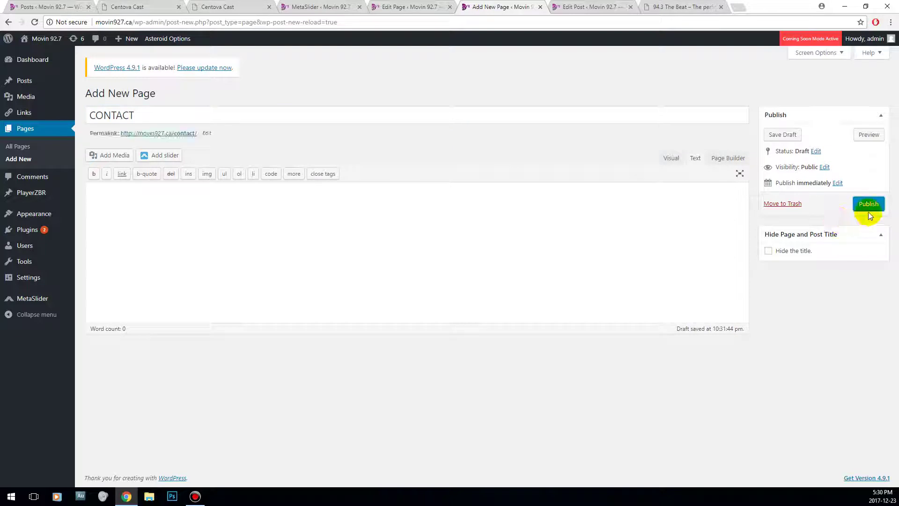
- Create a new page titled "ARCHIVE" and publish it
{"action": "left_click", "coordinate": [149, 95]}
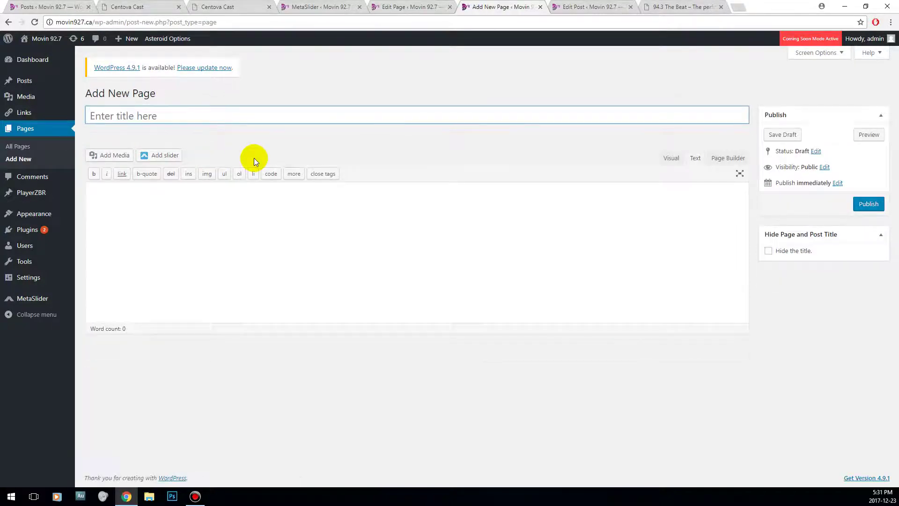
{"action": "type", "text": "PODCASTS"}
{"action": "key", "text": "ctrl+a"}
{"action": "type", "text": "ARCHIVE"}
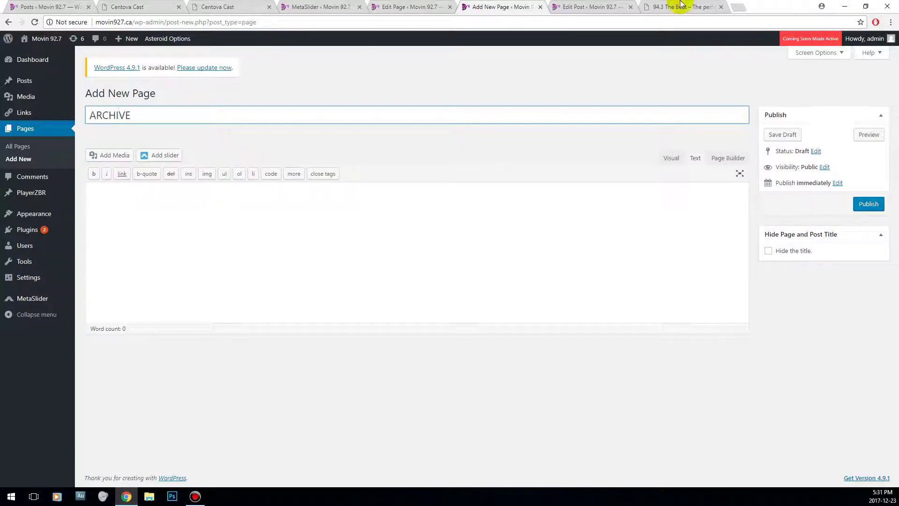
{"action": "left_click", "coordinate": [868, 205]}
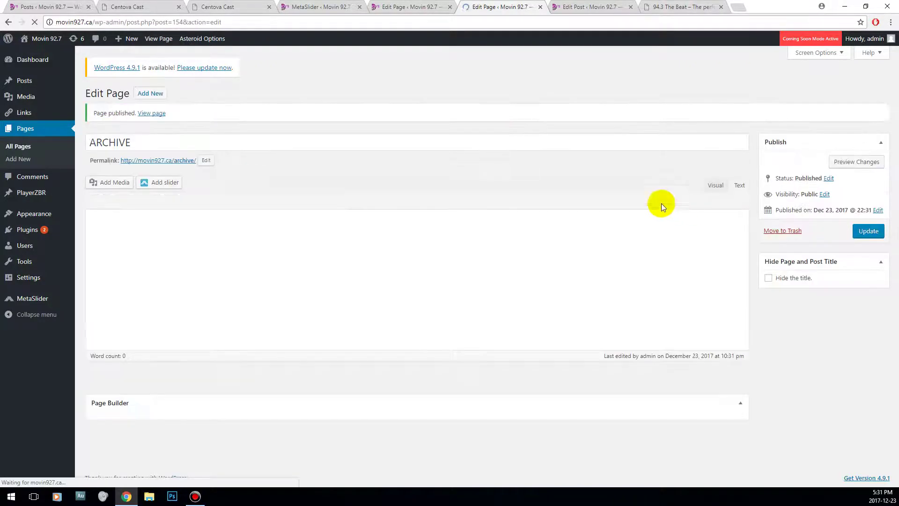
- Open the CONTACT page in Page Builder and insert a row with two even 50% columns
{"action": "left_click", "coordinate": [22, 133]}
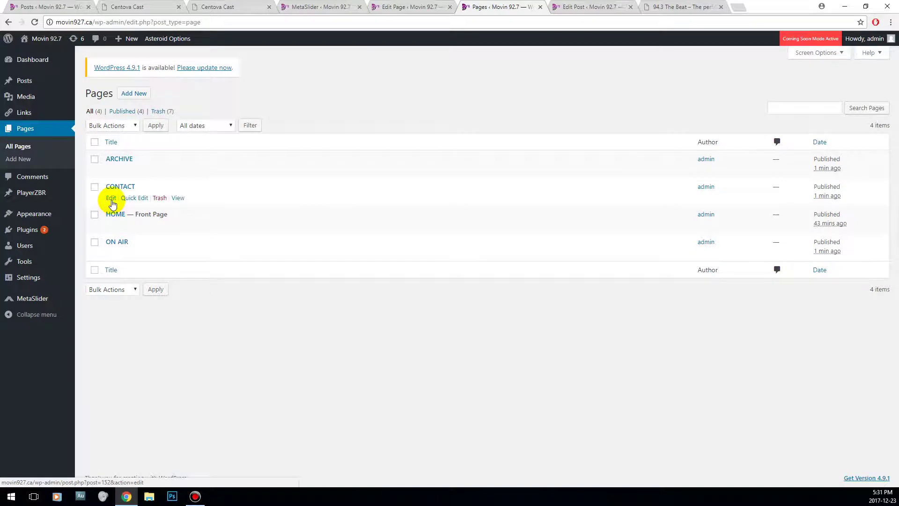
{"action": "left_click", "coordinate": [111, 198]}
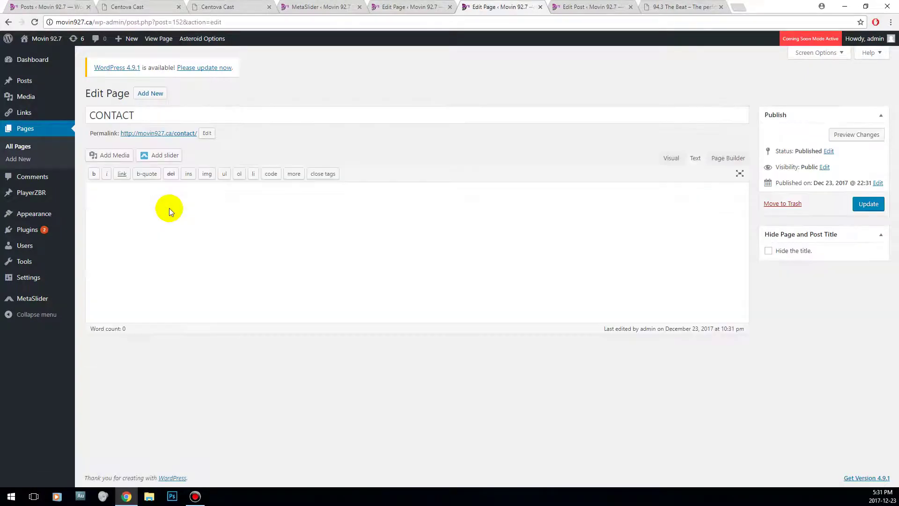
{"action": "left_click", "coordinate": [739, 160]}
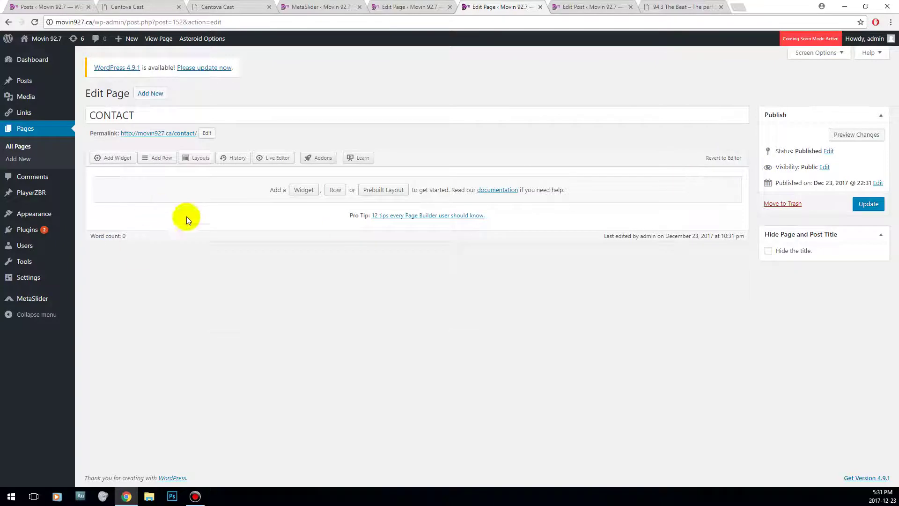
{"action": "left_click", "coordinate": [162, 163]}
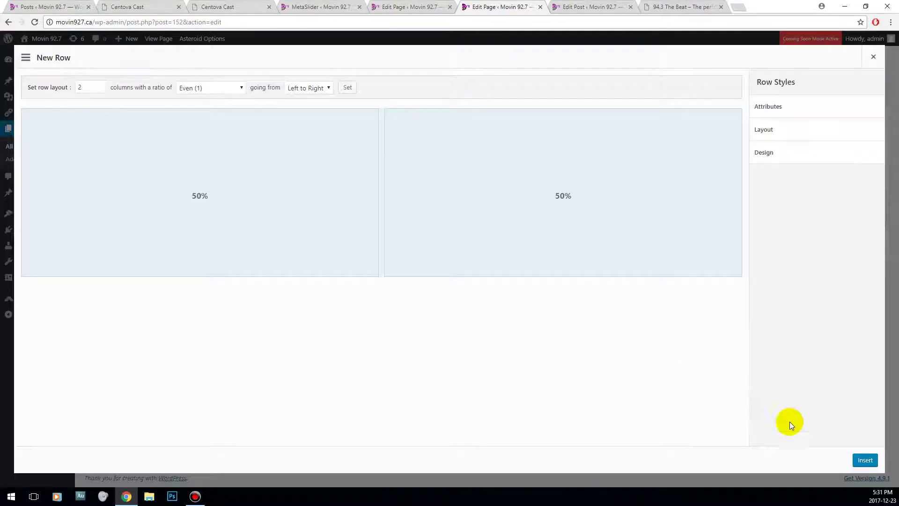
{"action": "left_click", "coordinate": [870, 453]}
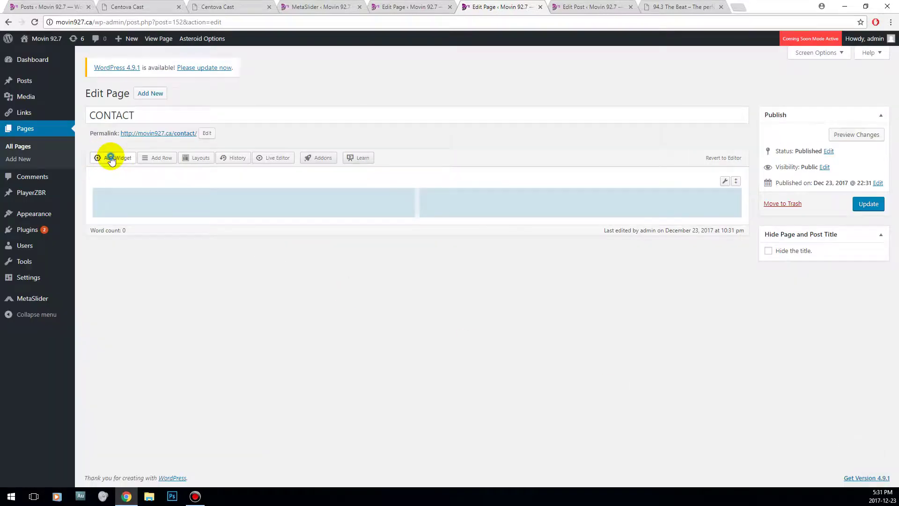
- Add a SiteOrigin Editor widget to the row's first column containing "Contact us:" followed by placeholder phone and email lines
{"action": "left_click", "coordinate": [111, 158]}
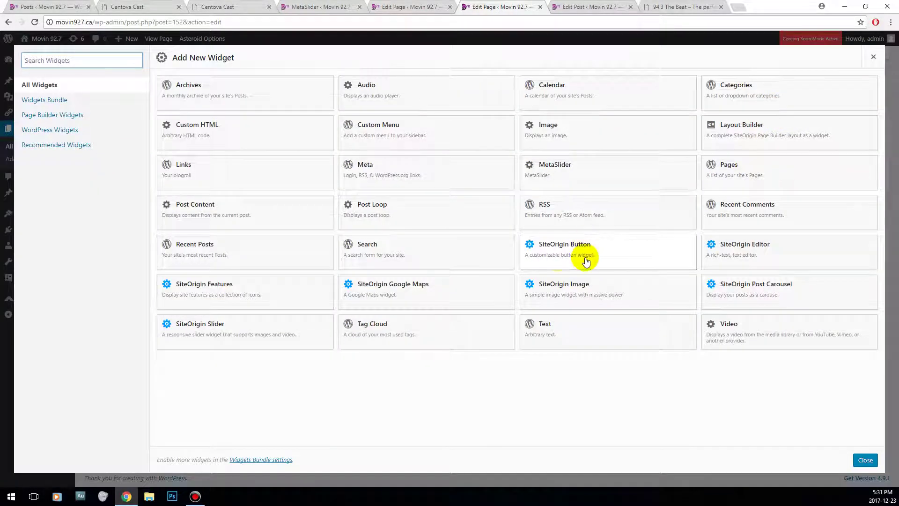
{"action": "left_click", "coordinate": [778, 255]}
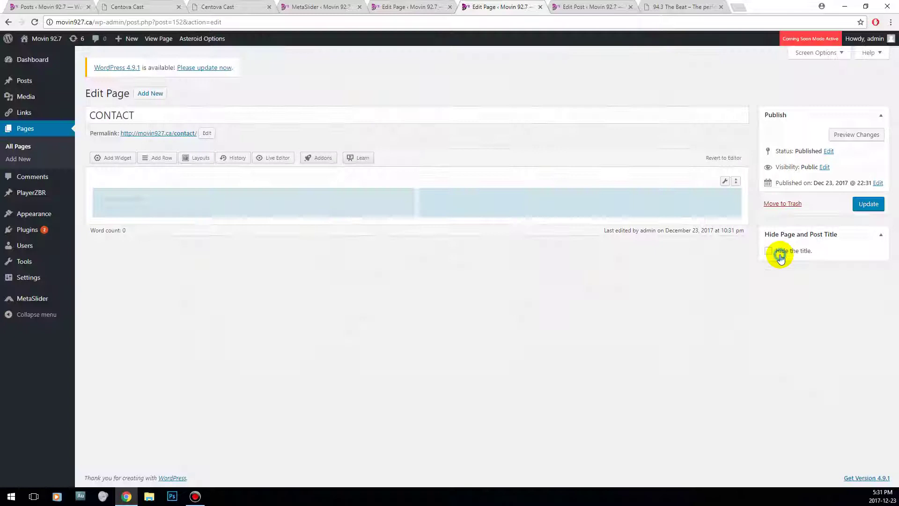
{"action": "left_click", "coordinate": [354, 199]}
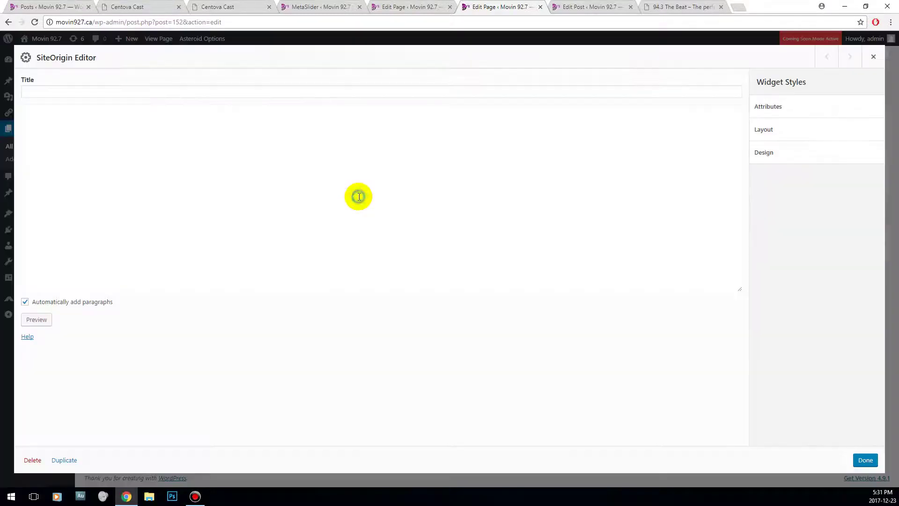
{"action": "left_click", "coordinate": [873, 57]}
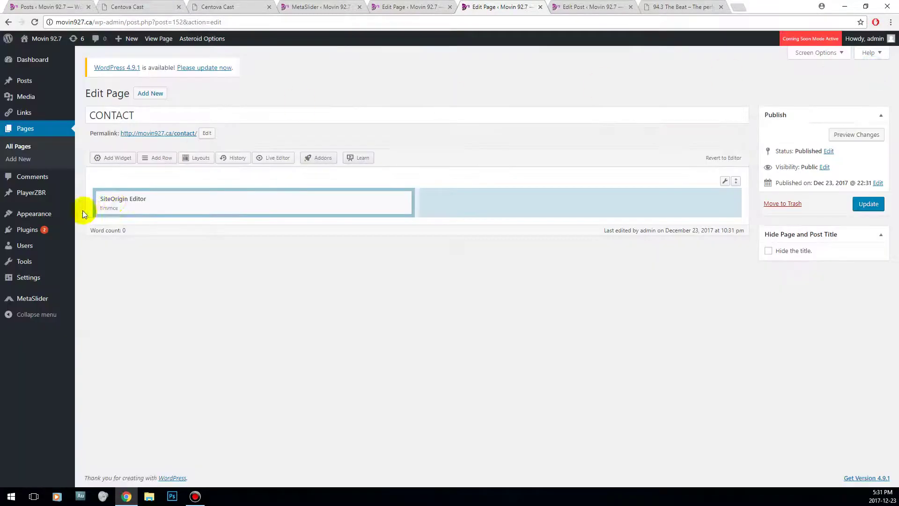
{"action": "left_click", "coordinate": [355, 200]}
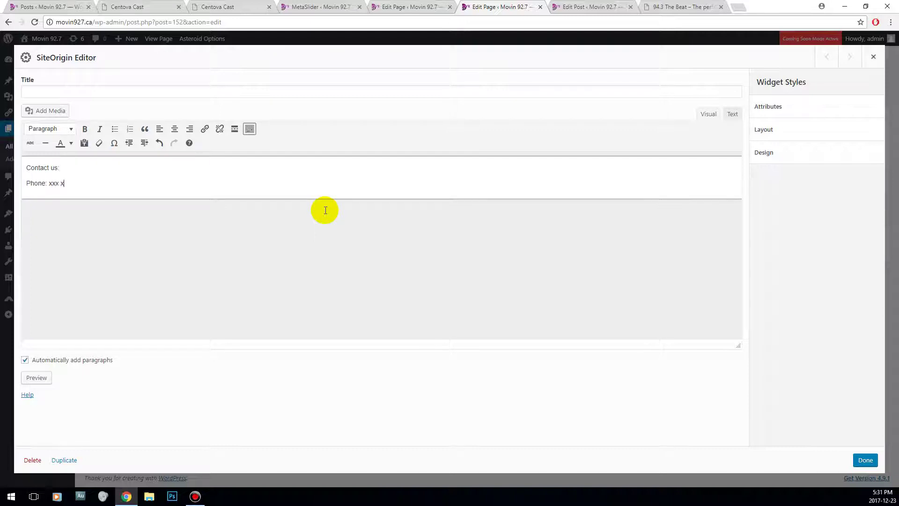
{"action": "type", "text": "xx xxx"}
{"action": "key", "text": "Return"}
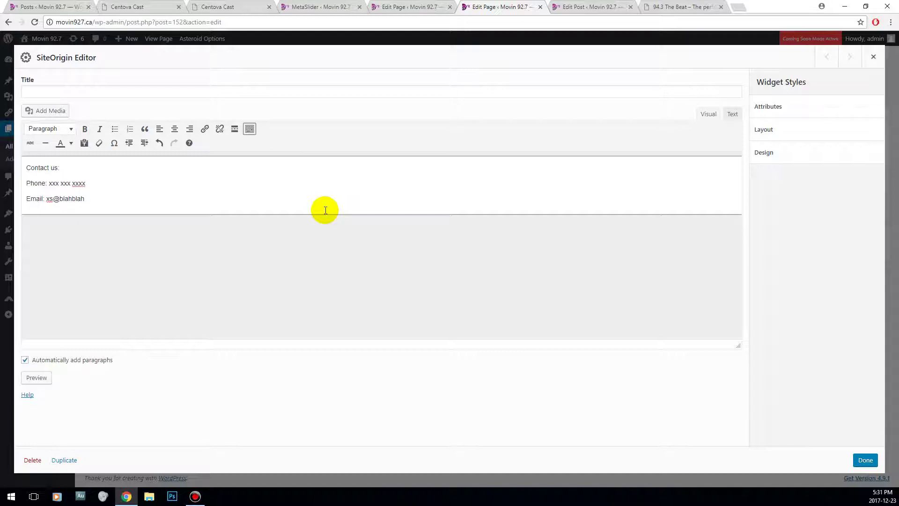
{"action": "left_click", "coordinate": [865, 460]}
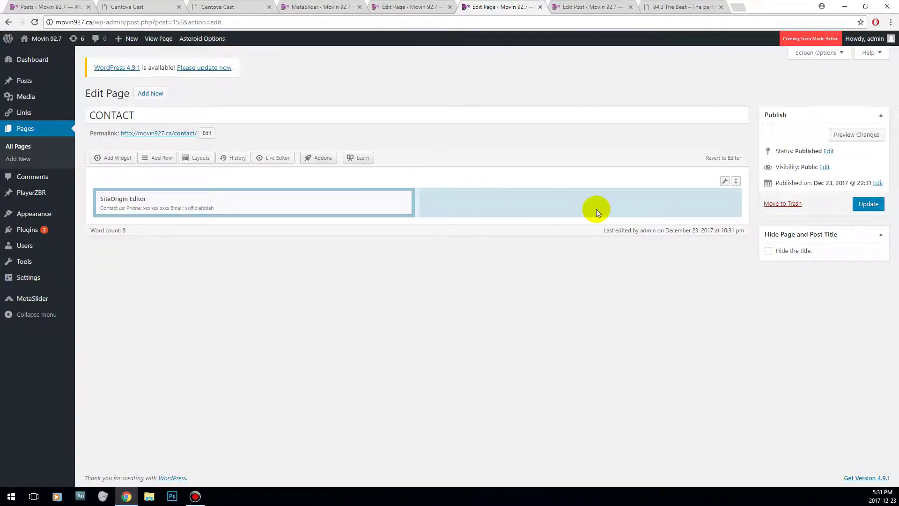
- Find the Contact Form 7 plugin from a separate browser tab, then install and activate it
{"action": "mouse_move", "coordinate": [36, 280]}
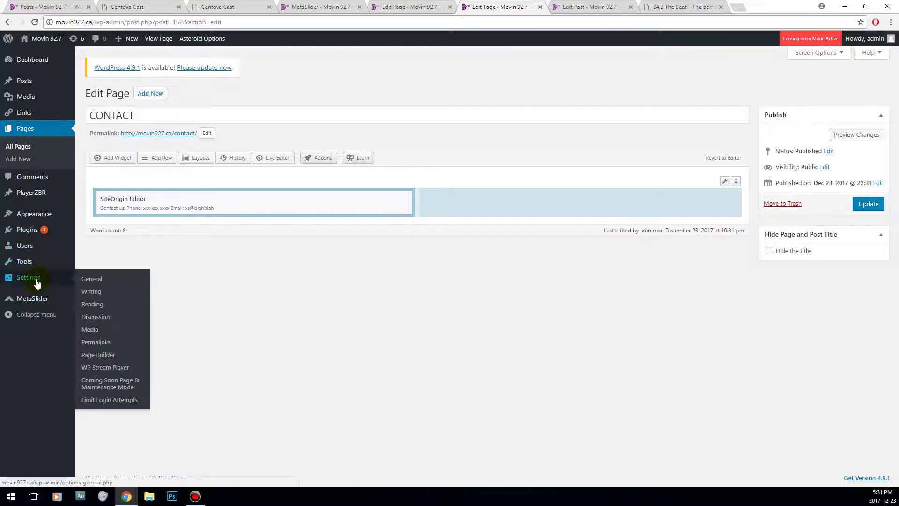
{"action": "mouse_move", "coordinate": [45, 230]}
{"action": "right_click", "coordinate": [87, 243]}
{"action": "left_click", "coordinate": [112, 249]}
{"action": "left_click", "coordinate": [563, 9]}
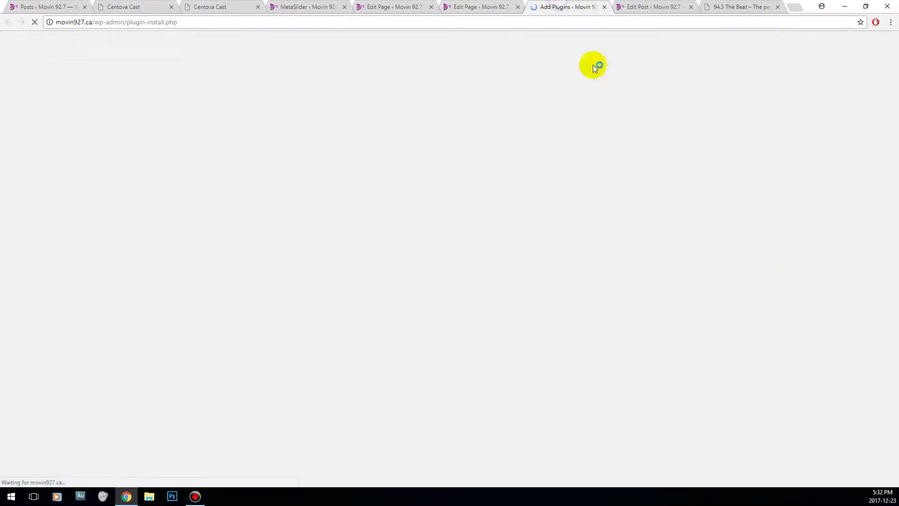
{"action": "left_click", "coordinate": [776, 119]}
{"action": "type", "text": "contac"}
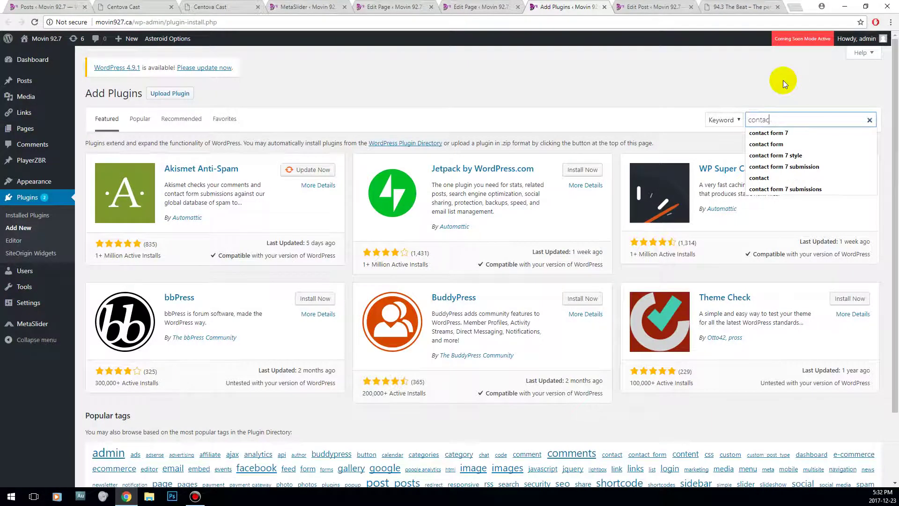
{"action": "type", "text": "t form 7"}
{"action": "key", "text": "Return"}
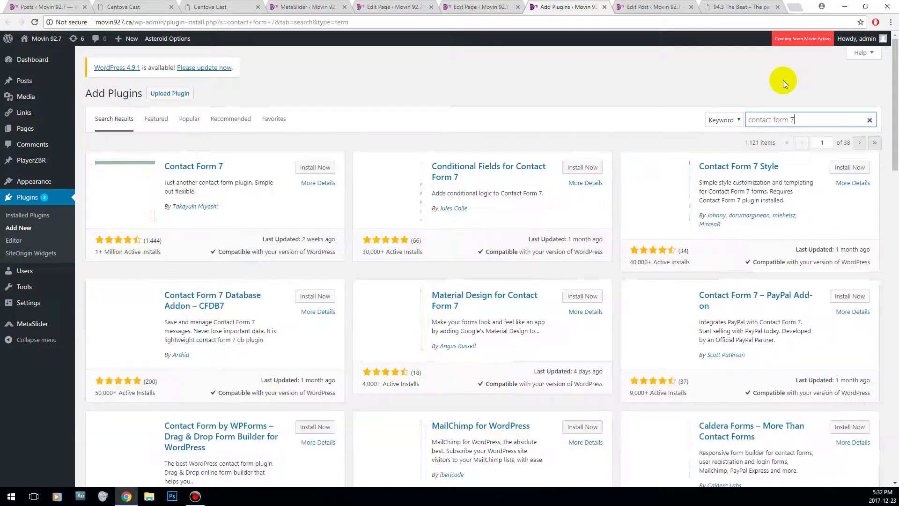
{"action": "left_click", "coordinate": [302, 167]}
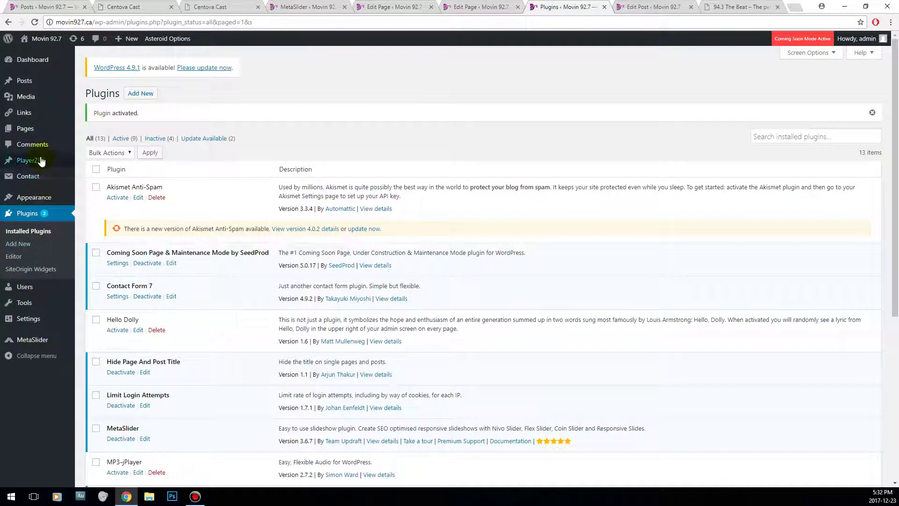
- Open Contact form 1 and review its form template, additional settings and messages
{"action": "left_click", "coordinate": [28, 176]}
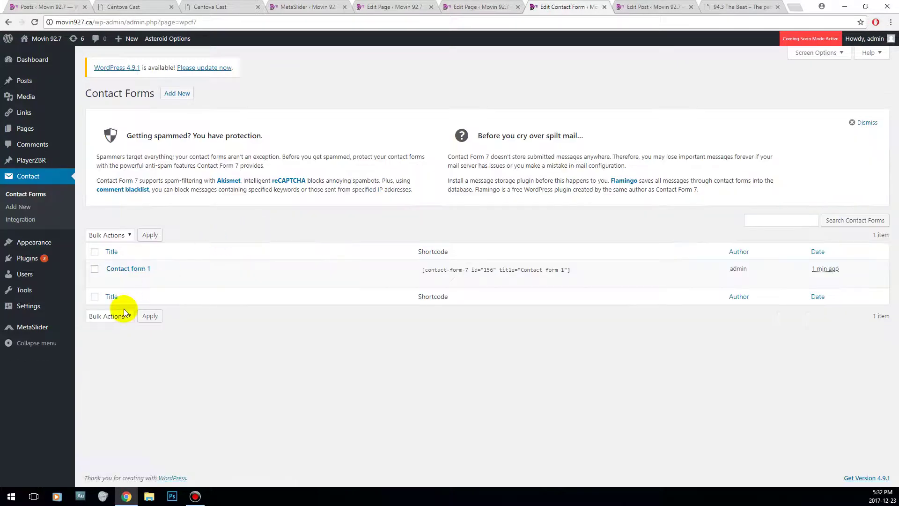
{"action": "left_click", "coordinate": [112, 280]}
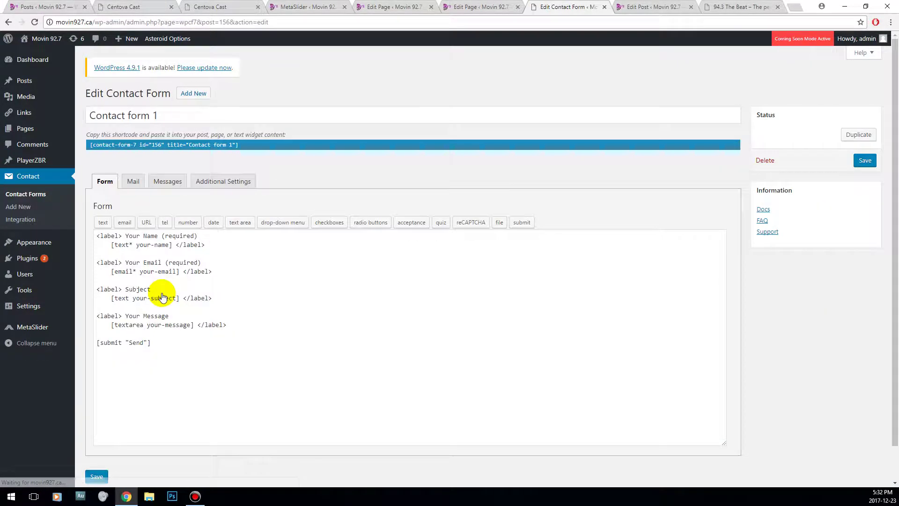
{"action": "left_click_drag", "start_coordinate": [120, 245], "coordinate": [234, 358]}
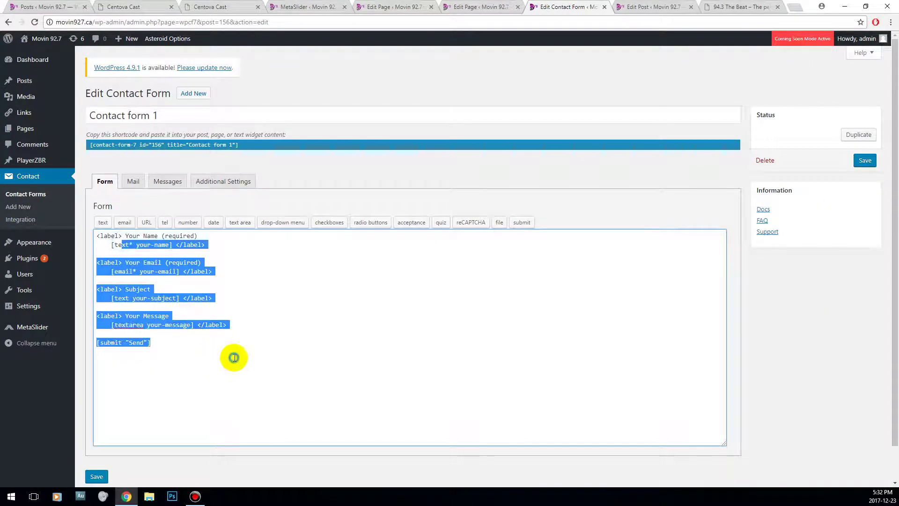
{"action": "left_click", "coordinate": [213, 363]}
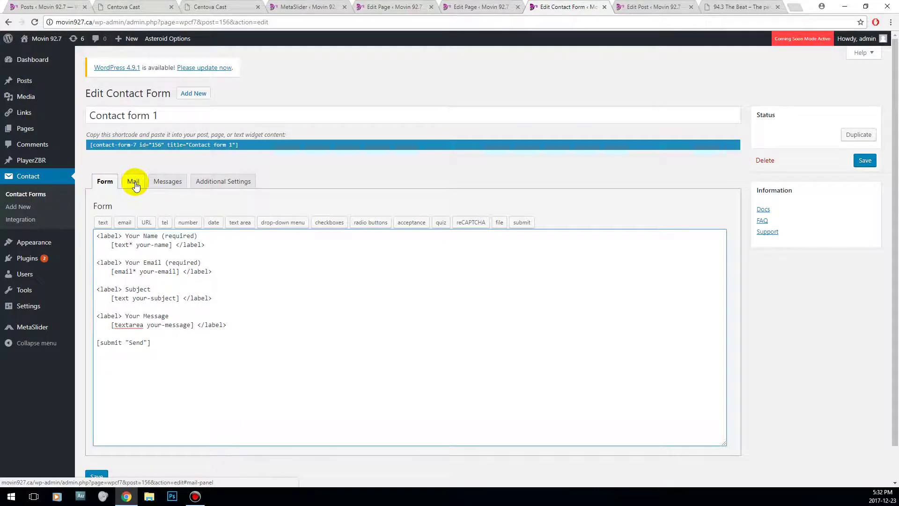
{"action": "left_click", "coordinate": [221, 182]}
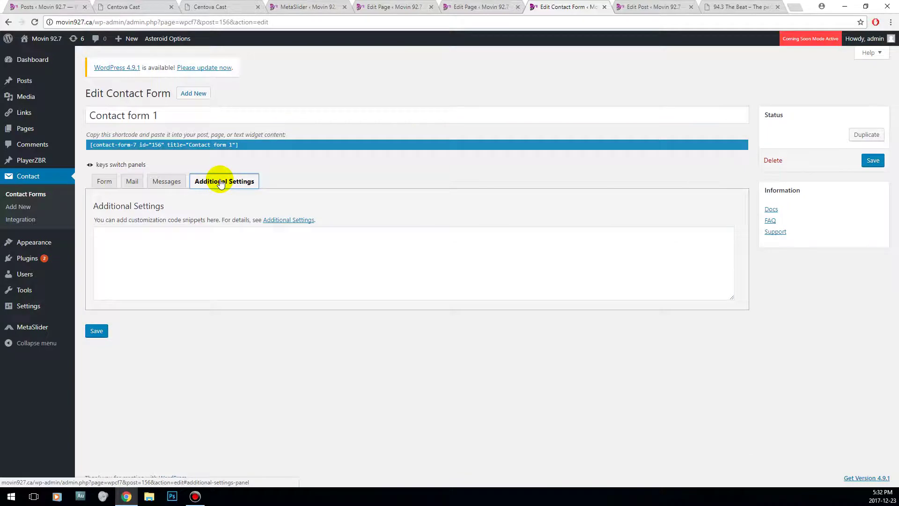
{"action": "left_click", "coordinate": [153, 185]}
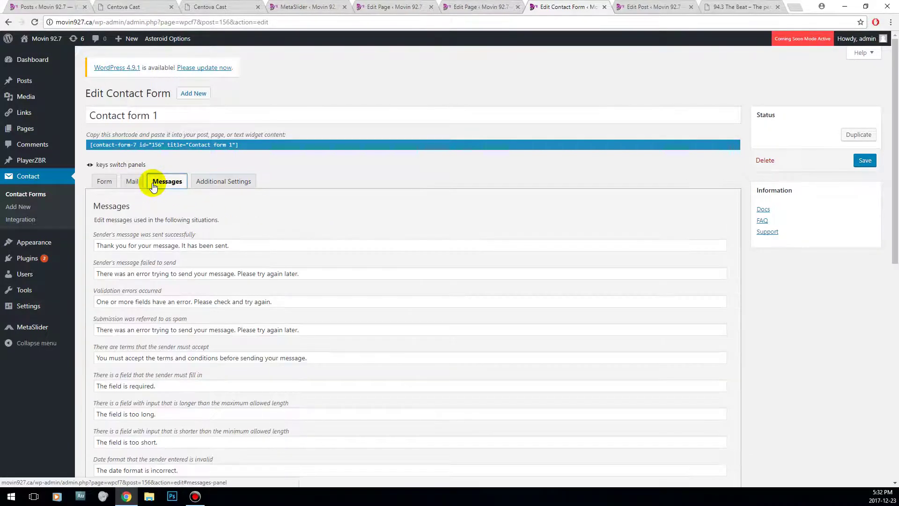
{"action": "scroll", "coordinate": [177, 387], "scroll_direction": "down", "scroll_amount": 7}
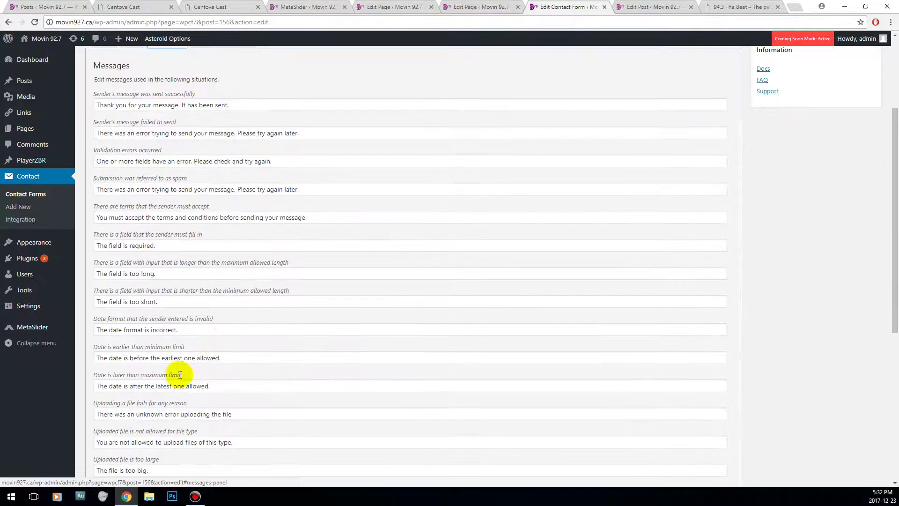
{"action": "scroll", "coordinate": [141, 300], "scroll_direction": "down", "scroll_amount": 1}
{"action": "scroll", "coordinate": [142, 300], "scroll_direction": "up", "scroll_amount": 8}
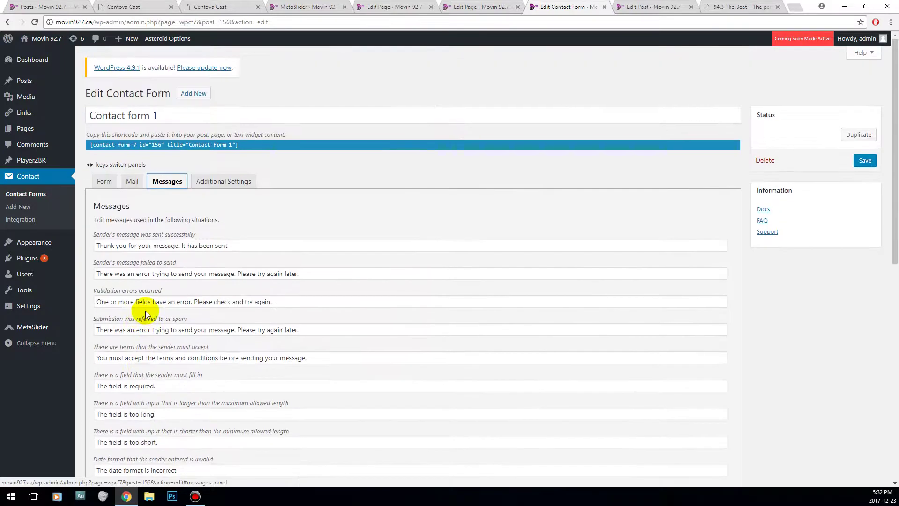
- Examine the recipient address in the mail settings of Contact form 1
{"action": "left_click", "coordinate": [129, 188]}
{"action": "left_click_drag", "start_coordinate": [157, 254], "coordinate": [367, 255]}
{"action": "left_click", "coordinate": [367, 254]}
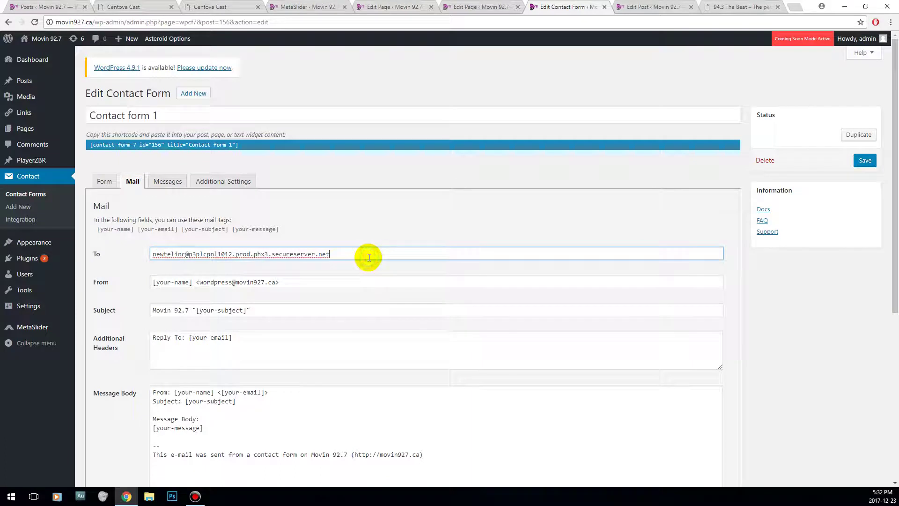
{"action": "triple_click", "coordinate": [192, 254]}
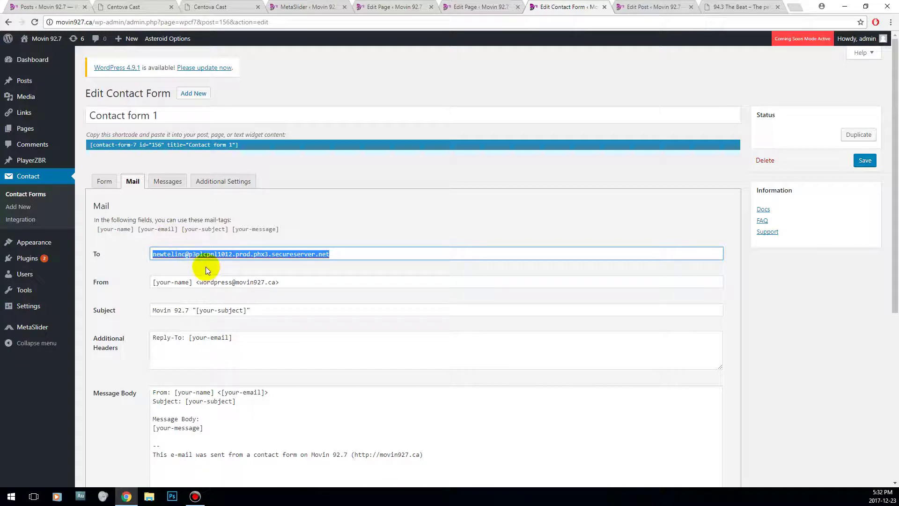
- Save Contact form 1 from its form template view and copy its shortcode
{"action": "left_click", "coordinate": [108, 187]}
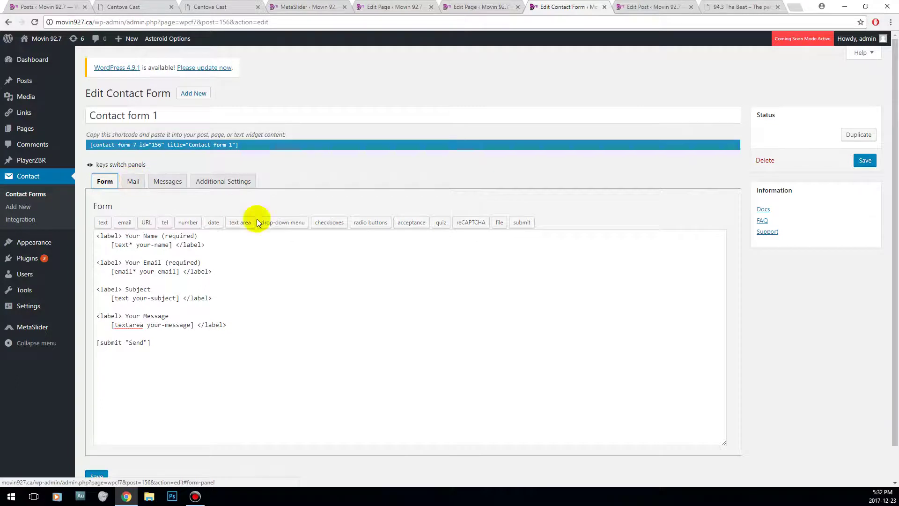
{"action": "scroll", "coordinate": [104, 417], "scroll_direction": "down", "scroll_amount": 1}
{"action": "left_click", "coordinate": [94, 437]}
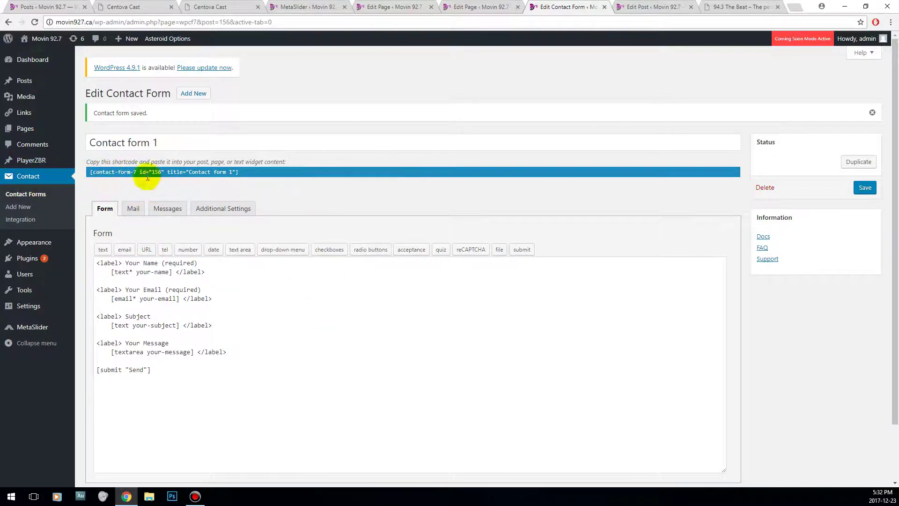
{"action": "left_click", "coordinate": [118, 173]}
{"action": "right_click", "coordinate": [119, 174]}
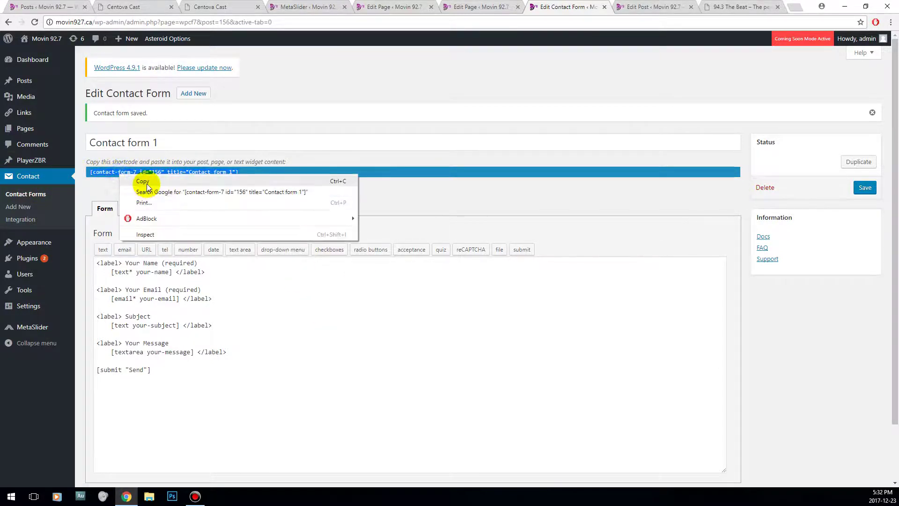
{"action": "left_click", "coordinate": [143, 181]}
- Close the browser tab holding the editor of the published post about JB in Florida
{"action": "left_click", "coordinate": [384, 7]}
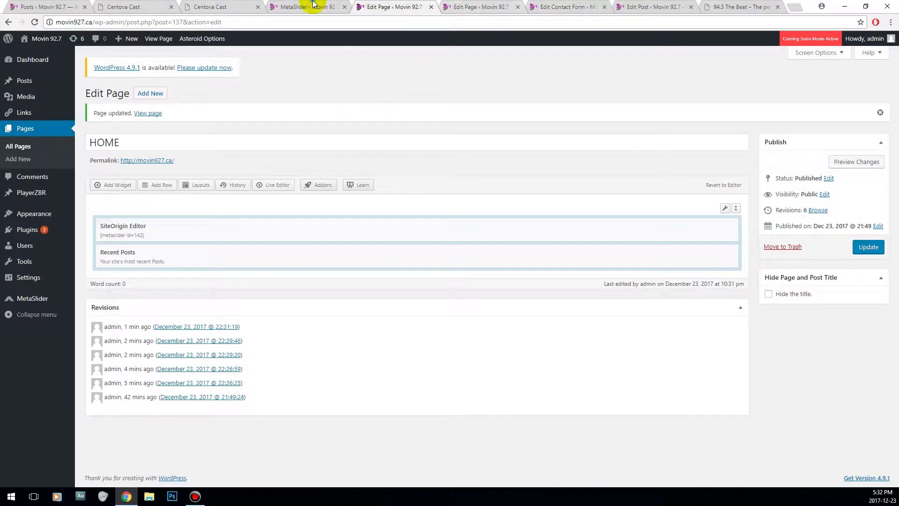
{"action": "left_click", "coordinate": [313, 4]}
{"action": "left_click", "coordinate": [579, 5]}
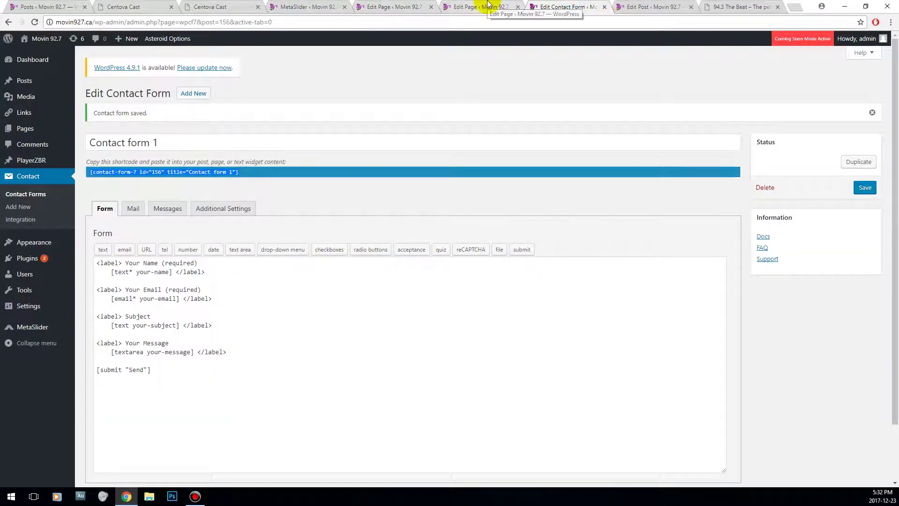
{"action": "mouse_move", "coordinate": [427, 6]}
{"action": "left_click", "coordinate": [646, 7]}
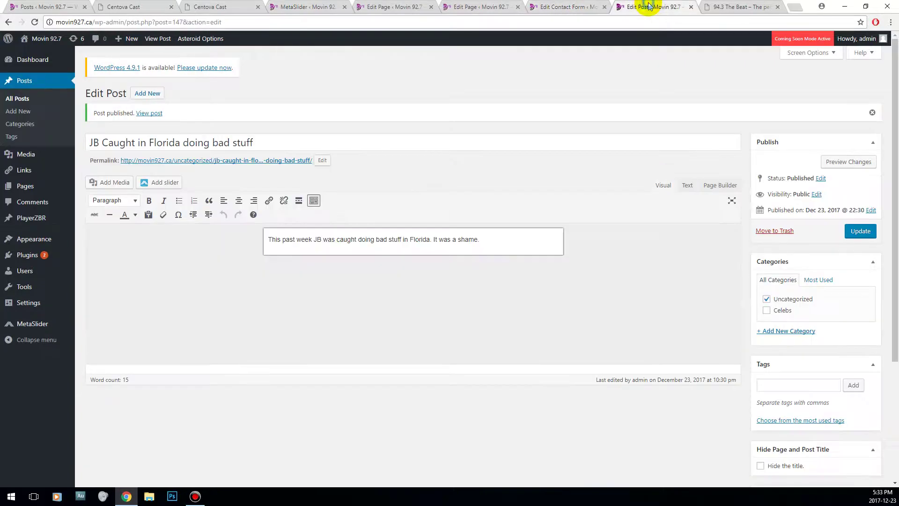
{"action": "left_click", "coordinate": [692, 7]}
{"action": "left_click", "coordinate": [566, 7]}
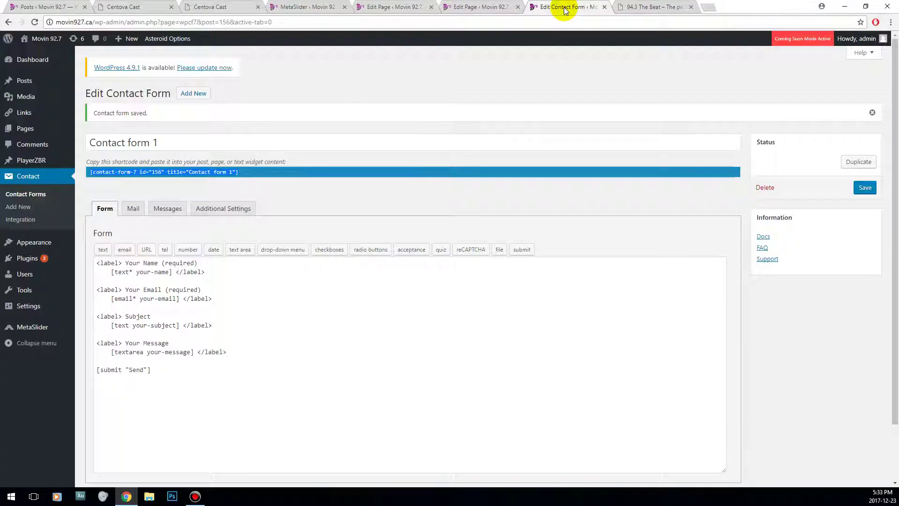
- Duplicate the contact details text widget on the CONTACT page and place the copy in the row's empty second column
{"action": "left_click", "coordinate": [468, 7]}
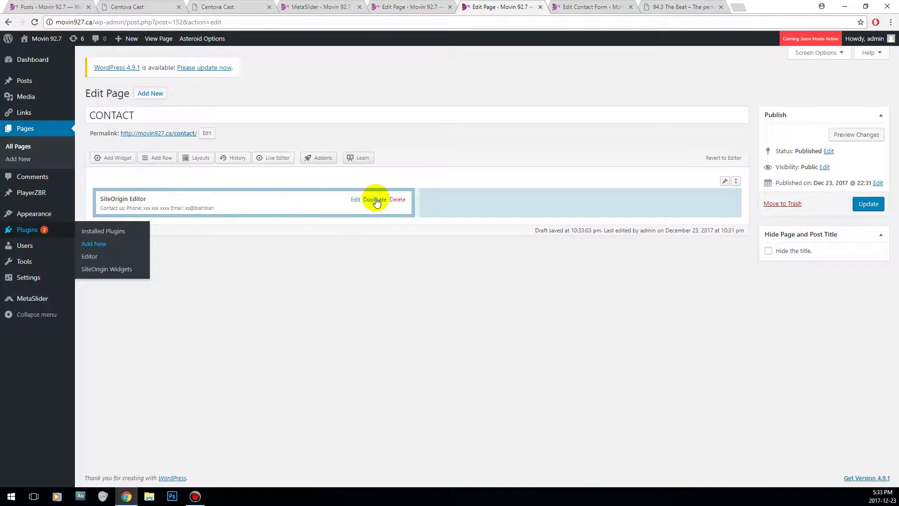
{"action": "left_click", "coordinate": [375, 200]}
{"action": "left_click_drag", "start_coordinate": [398, 229], "coordinate": [624, 196]}
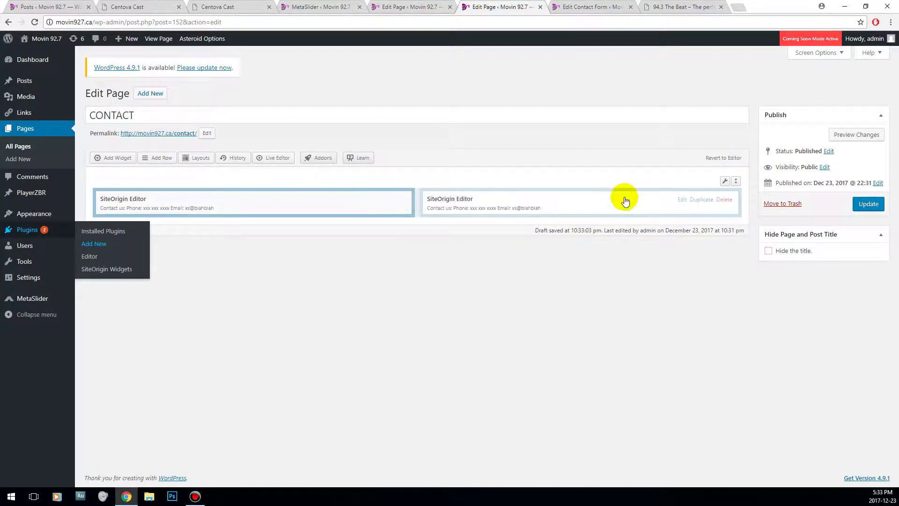
- Replace the copied widget's text with the shortcode [contact-form-7 id="156" title="Contact form 1"] and update the CONTACT page
{"action": "left_click", "coordinate": [681, 200]}
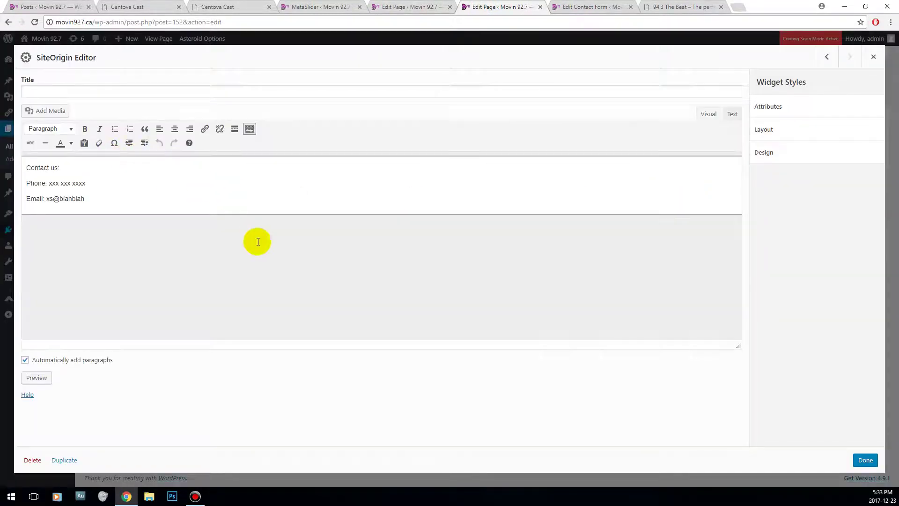
{"action": "key", "text": "ctrl+a"}
{"action": "key", "text": "BackSpace"}
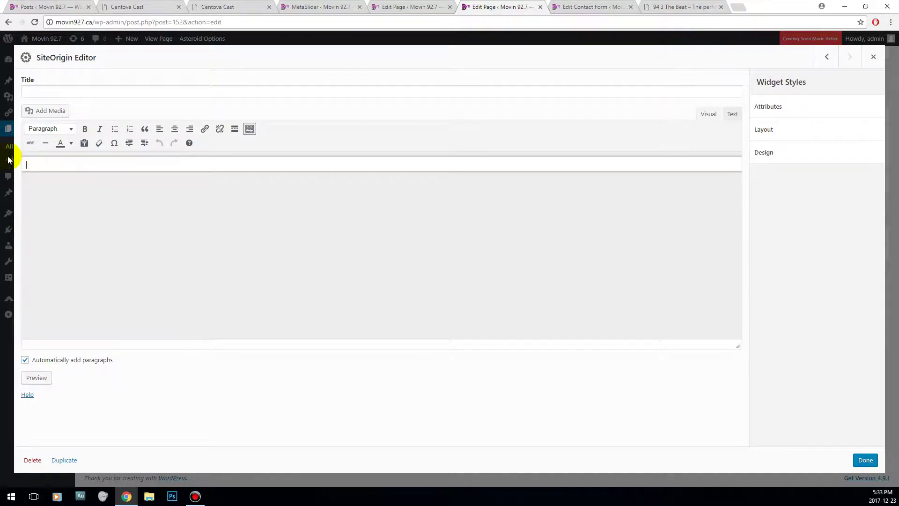
{"action": "type", "text": "[contact-form-7 id=\"156\" title=\"Contact form 1\"]"}
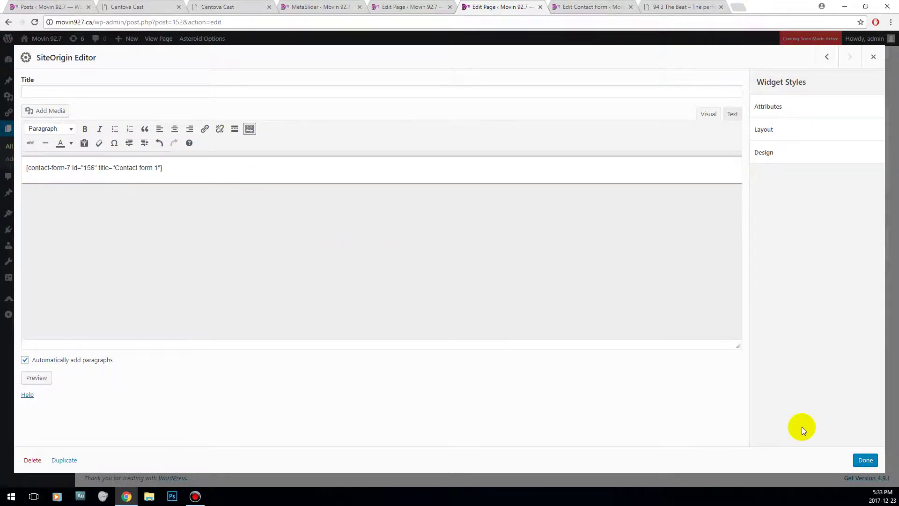
{"action": "left_click", "coordinate": [866, 460]}
{"action": "left_click", "coordinate": [851, 204]}
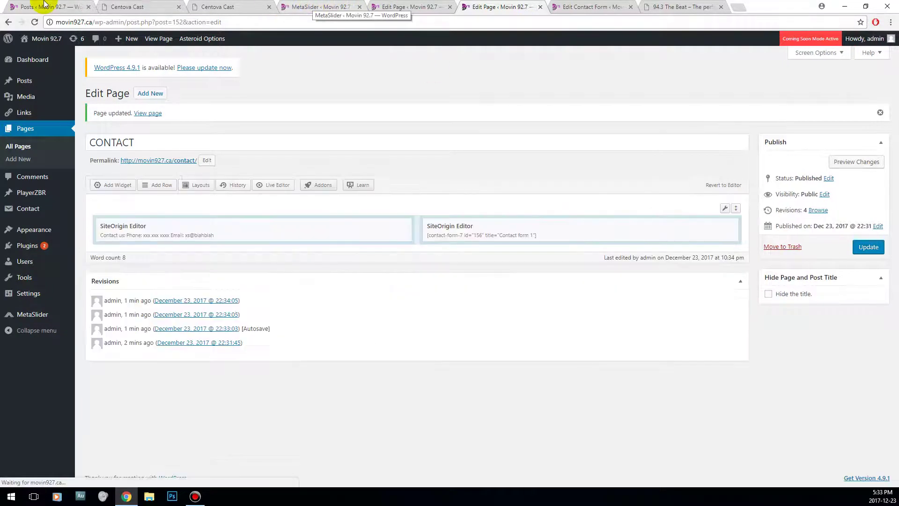
- Open the live site's CONTACT page and examine the contact details and the form fields beside them
{"action": "left_click", "coordinate": [309, 6]}
{"action": "left_click", "coordinate": [47, 38]}
{"action": "left_click_drag", "start_coordinate": [281, 8], "coordinate": [465, 8]}
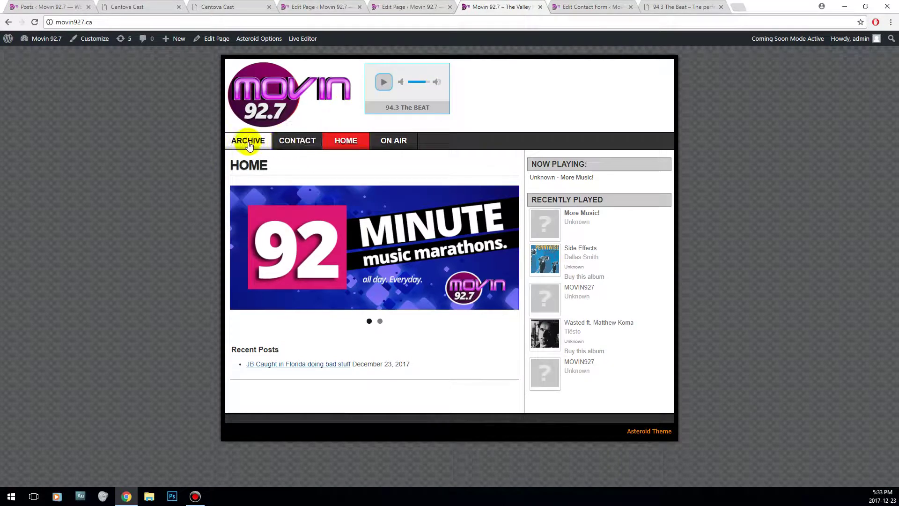
{"action": "left_click", "coordinate": [305, 147]}
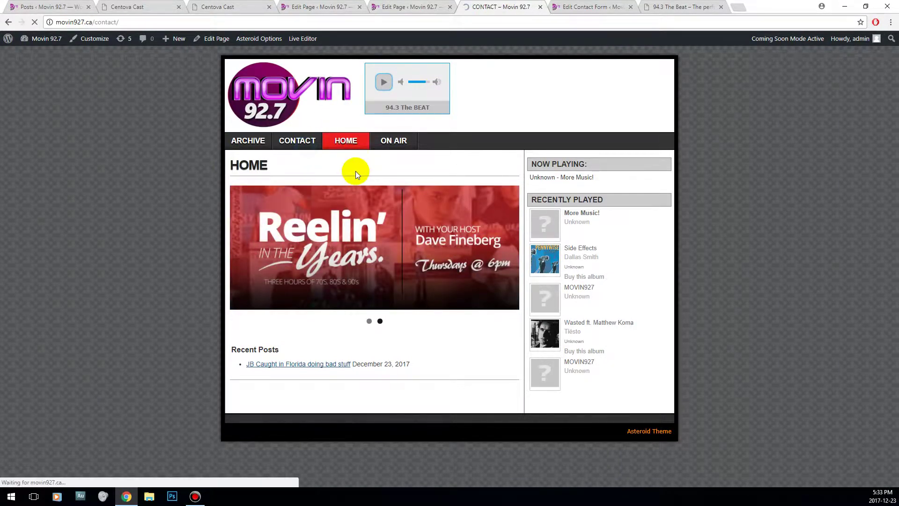
{"action": "left_click_drag", "start_coordinate": [235, 181], "coordinate": [321, 300]}
{"action": "left_click_drag", "start_coordinate": [307, 333], "coordinate": [246, 213]}
{"action": "left_click", "coordinate": [297, 207]}
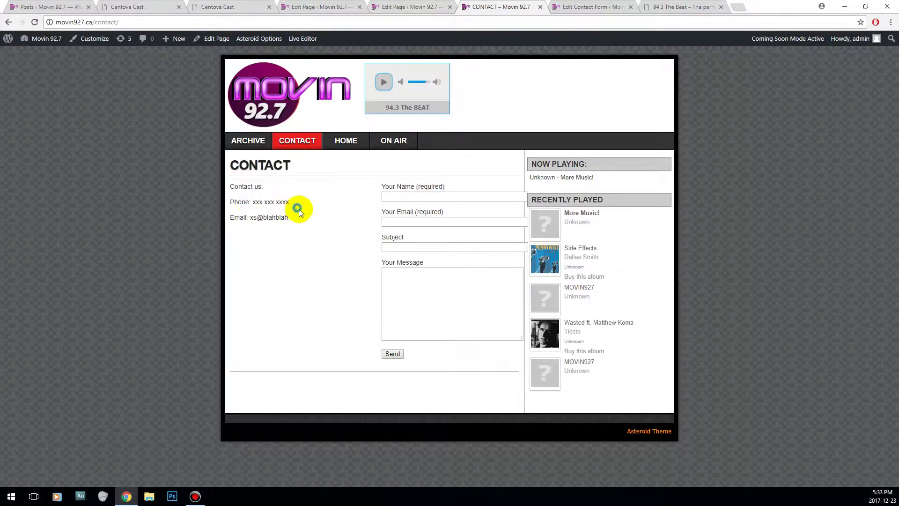
{"action": "left_click_drag", "start_coordinate": [376, 183], "coordinate": [453, 341]}
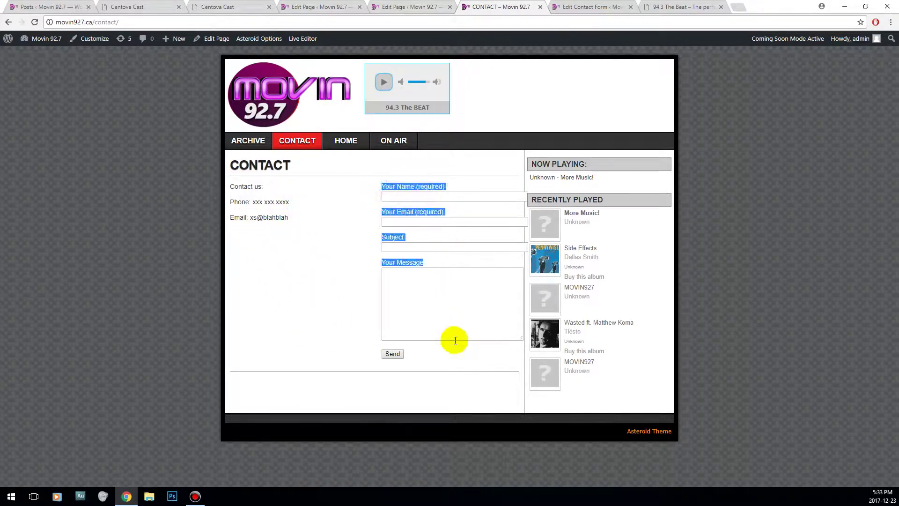
- Test the contact form by sending it empty, then with a placeholder name and e-mail, subject dfgdf and message gdgdfg
{"action": "left_click", "coordinate": [455, 346]}
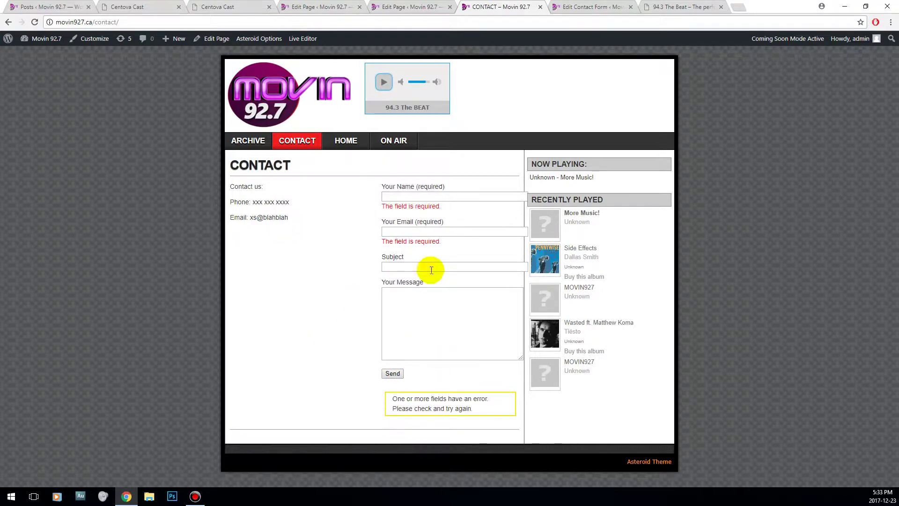
{"action": "left_click", "coordinate": [408, 196]}
{"action": "type", "text": "gdfgdf"}
{"action": "left_click", "coordinate": [419, 231]}
{"action": "type", "text": "gdfgdfg"}
{"action": "left_click", "coordinate": [427, 266]}
{"action": "type", "text": "dfgdf"}
{"action": "left_click", "coordinate": [431, 309]}
{"action": "type", "text": "g"}
{"action": "left_click", "coordinate": [399, 378]}
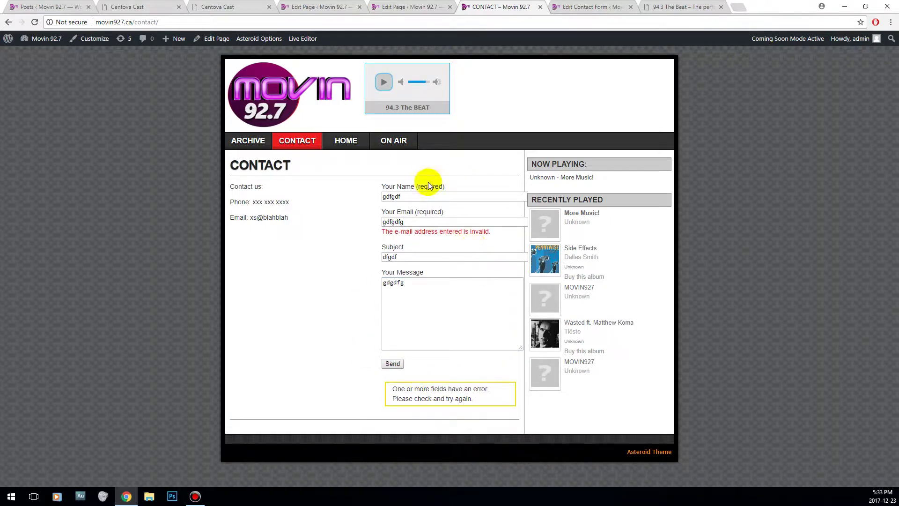
- Review the ARCHIVE and HOME pages and compare them with the 94.3 The Beat site and its Listen Live popup
{"action": "left_click", "coordinate": [244, 140]}
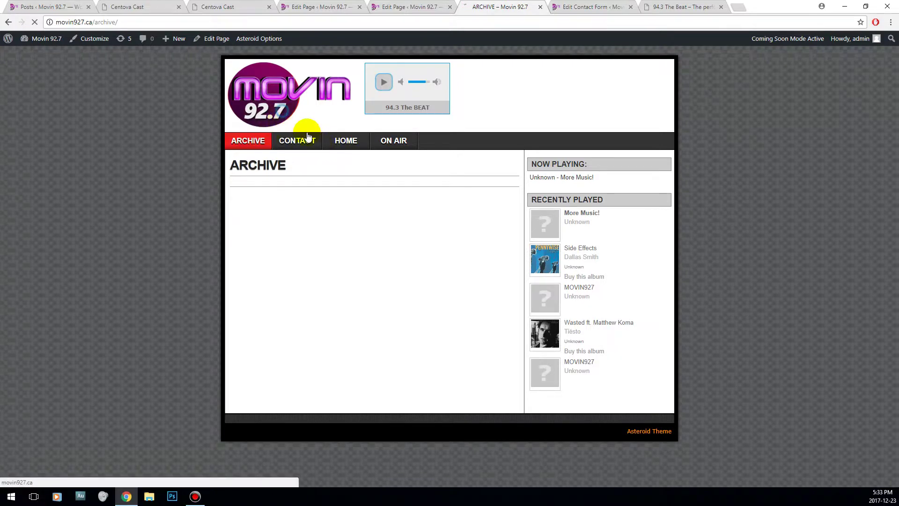
{"action": "left_click", "coordinate": [345, 141]}
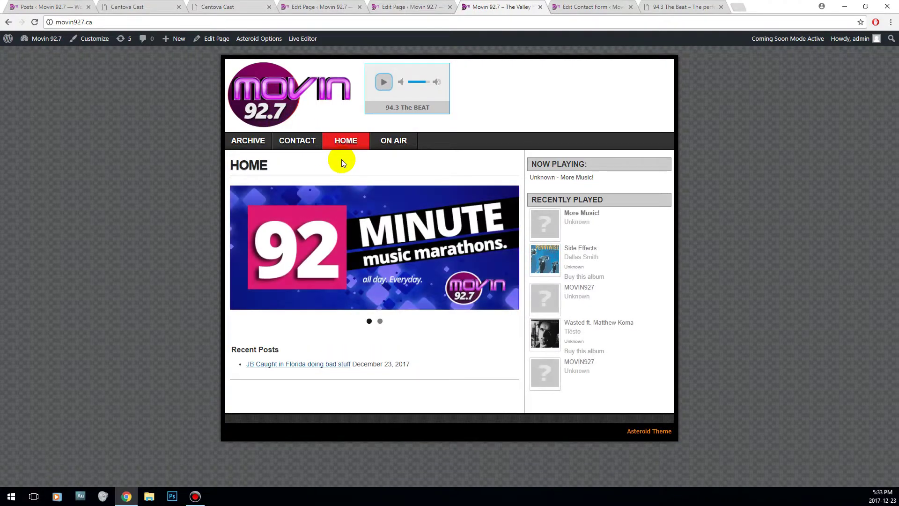
{"action": "left_click", "coordinate": [657, 11]}
{"action": "left_click", "coordinate": [648, 222]}
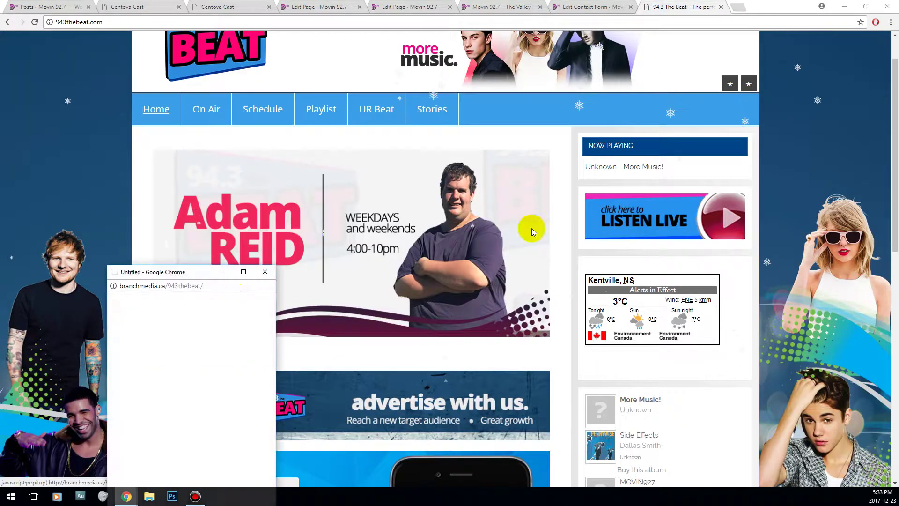
{"action": "left_click", "coordinate": [265, 263]}
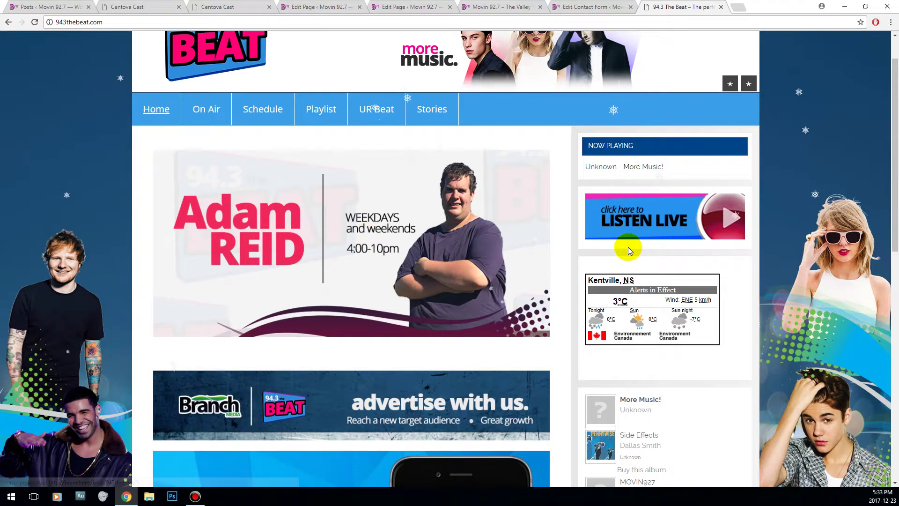
{"action": "left_click", "coordinate": [509, 7]}
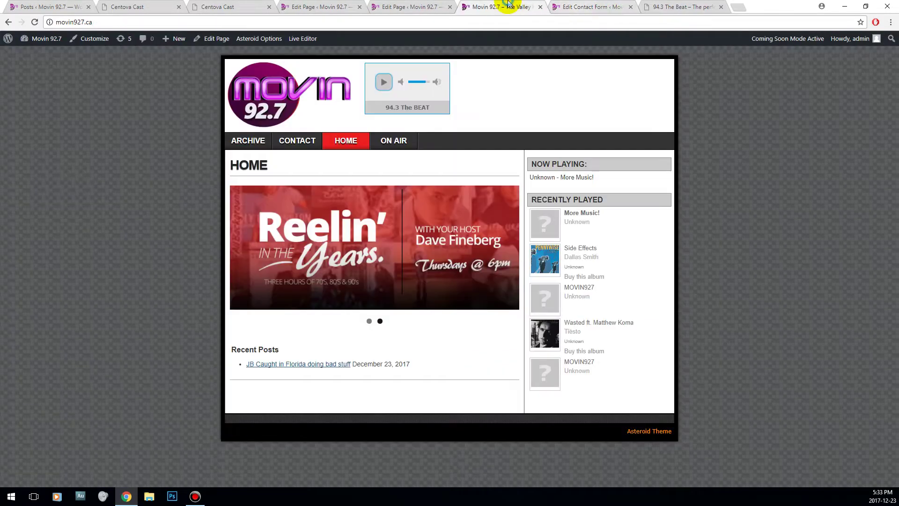